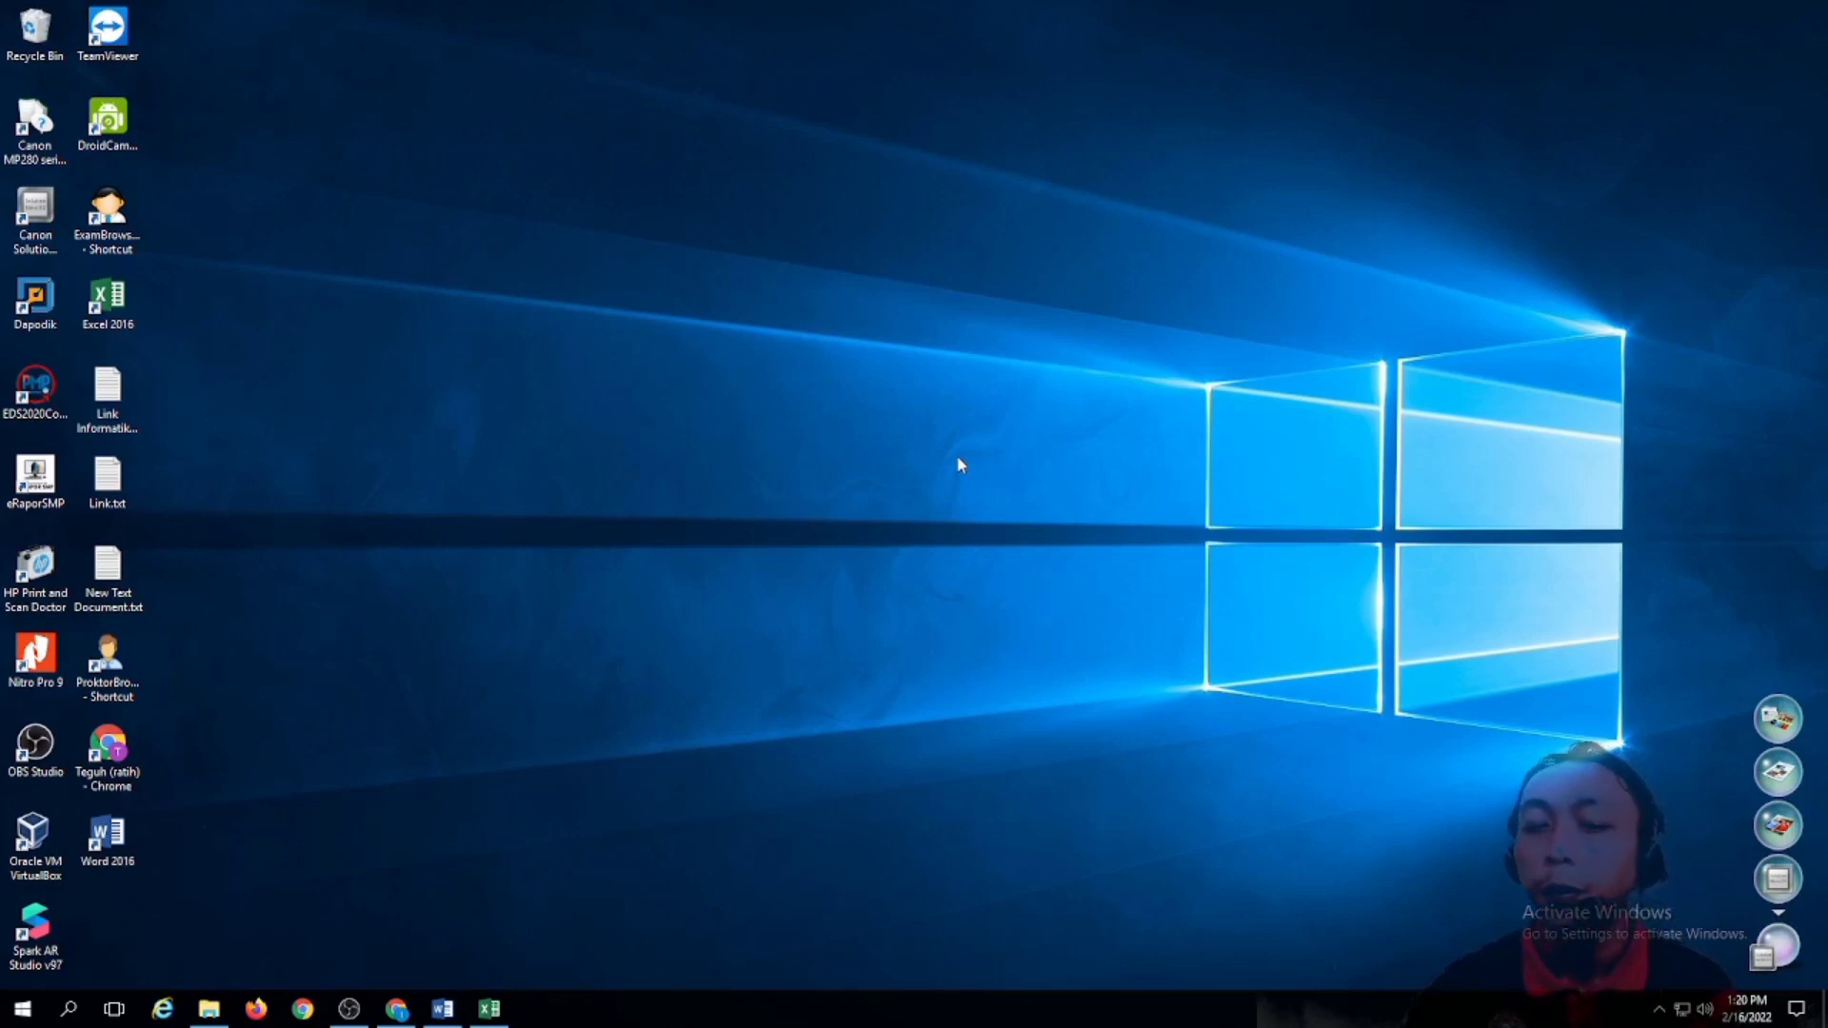
Step: Bring up the DATA SISWA document in Word and the MERGER workbook in Excel, and select cell B7 in the student list
click(454, 1017)
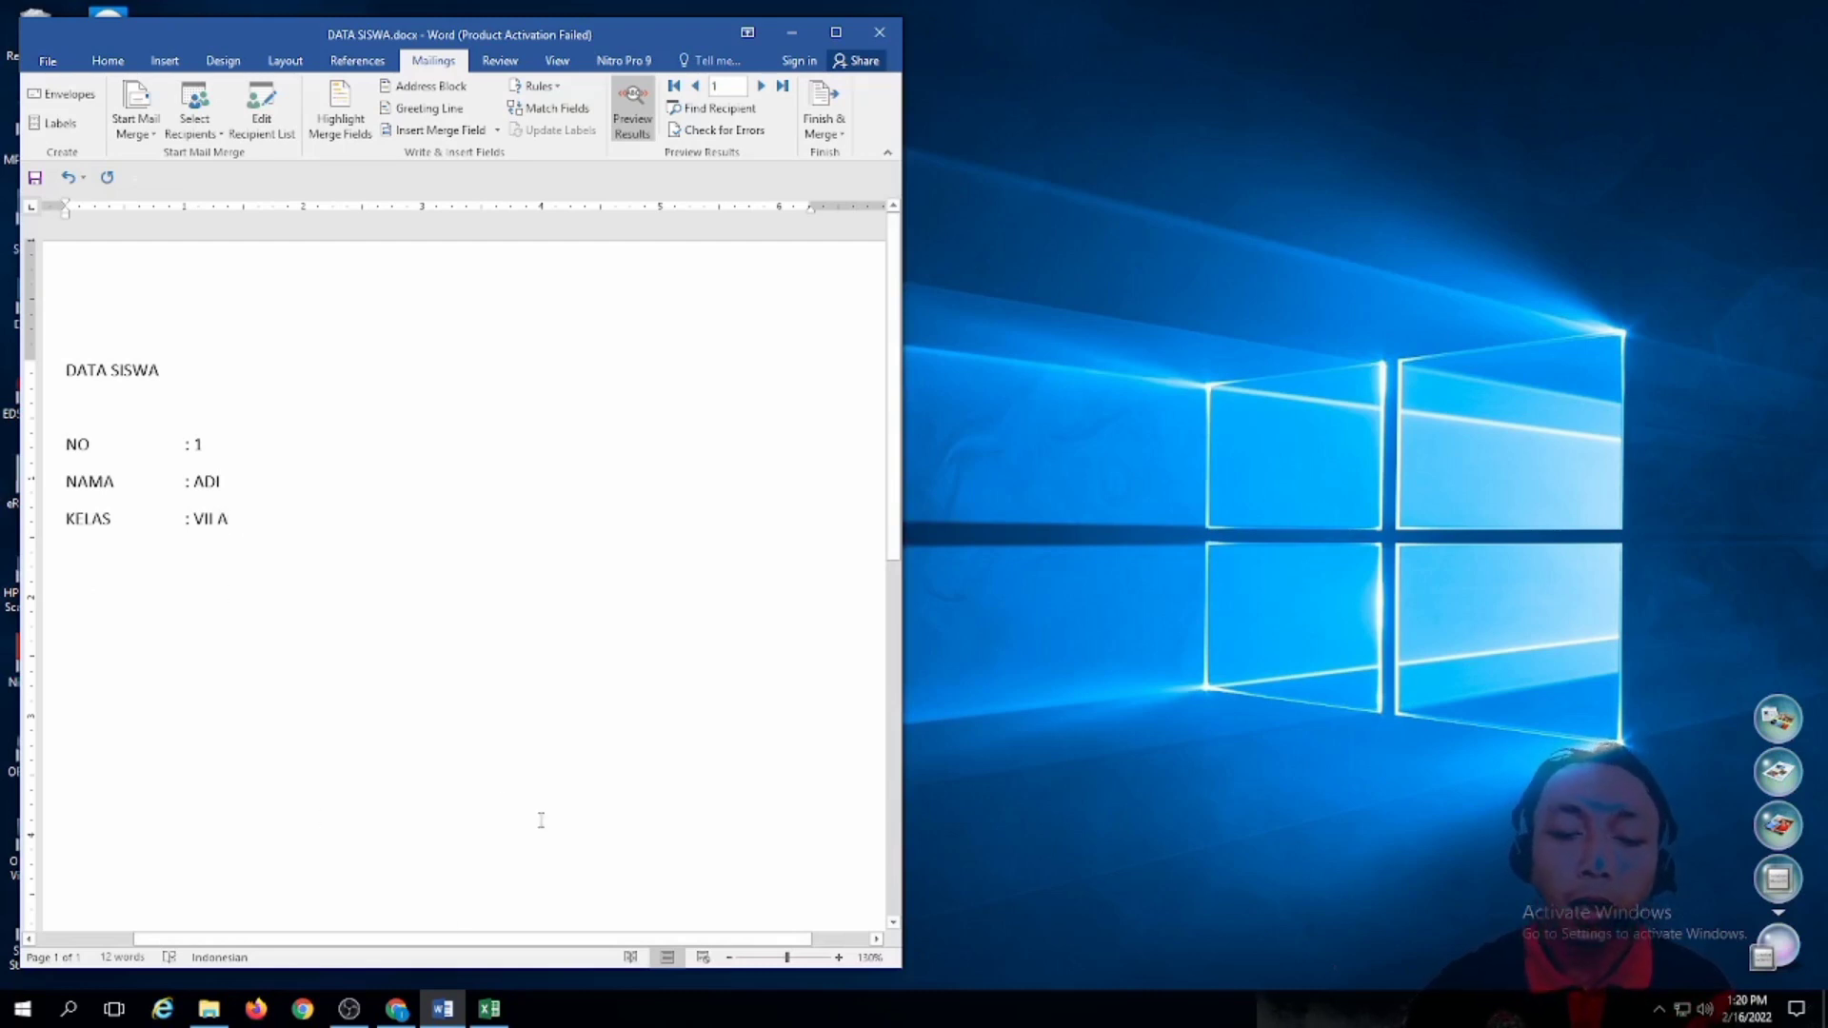
click(489, 1010)
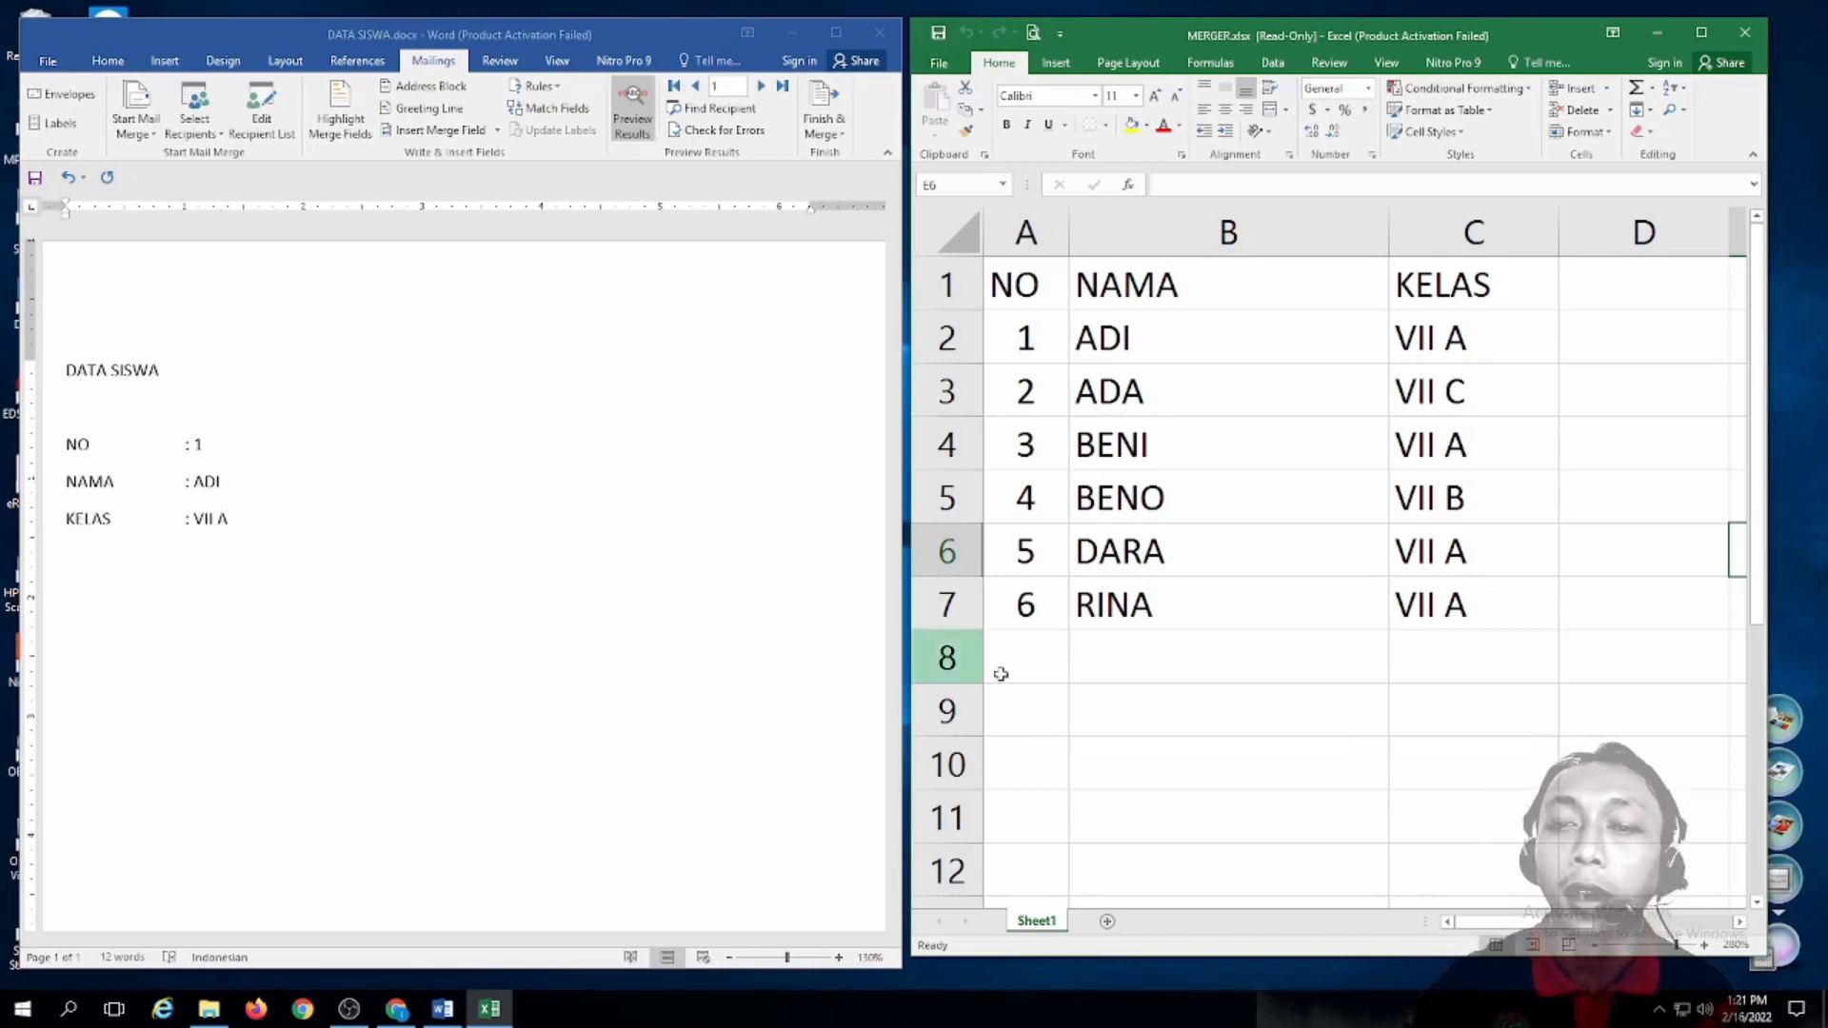
click(1109, 595)
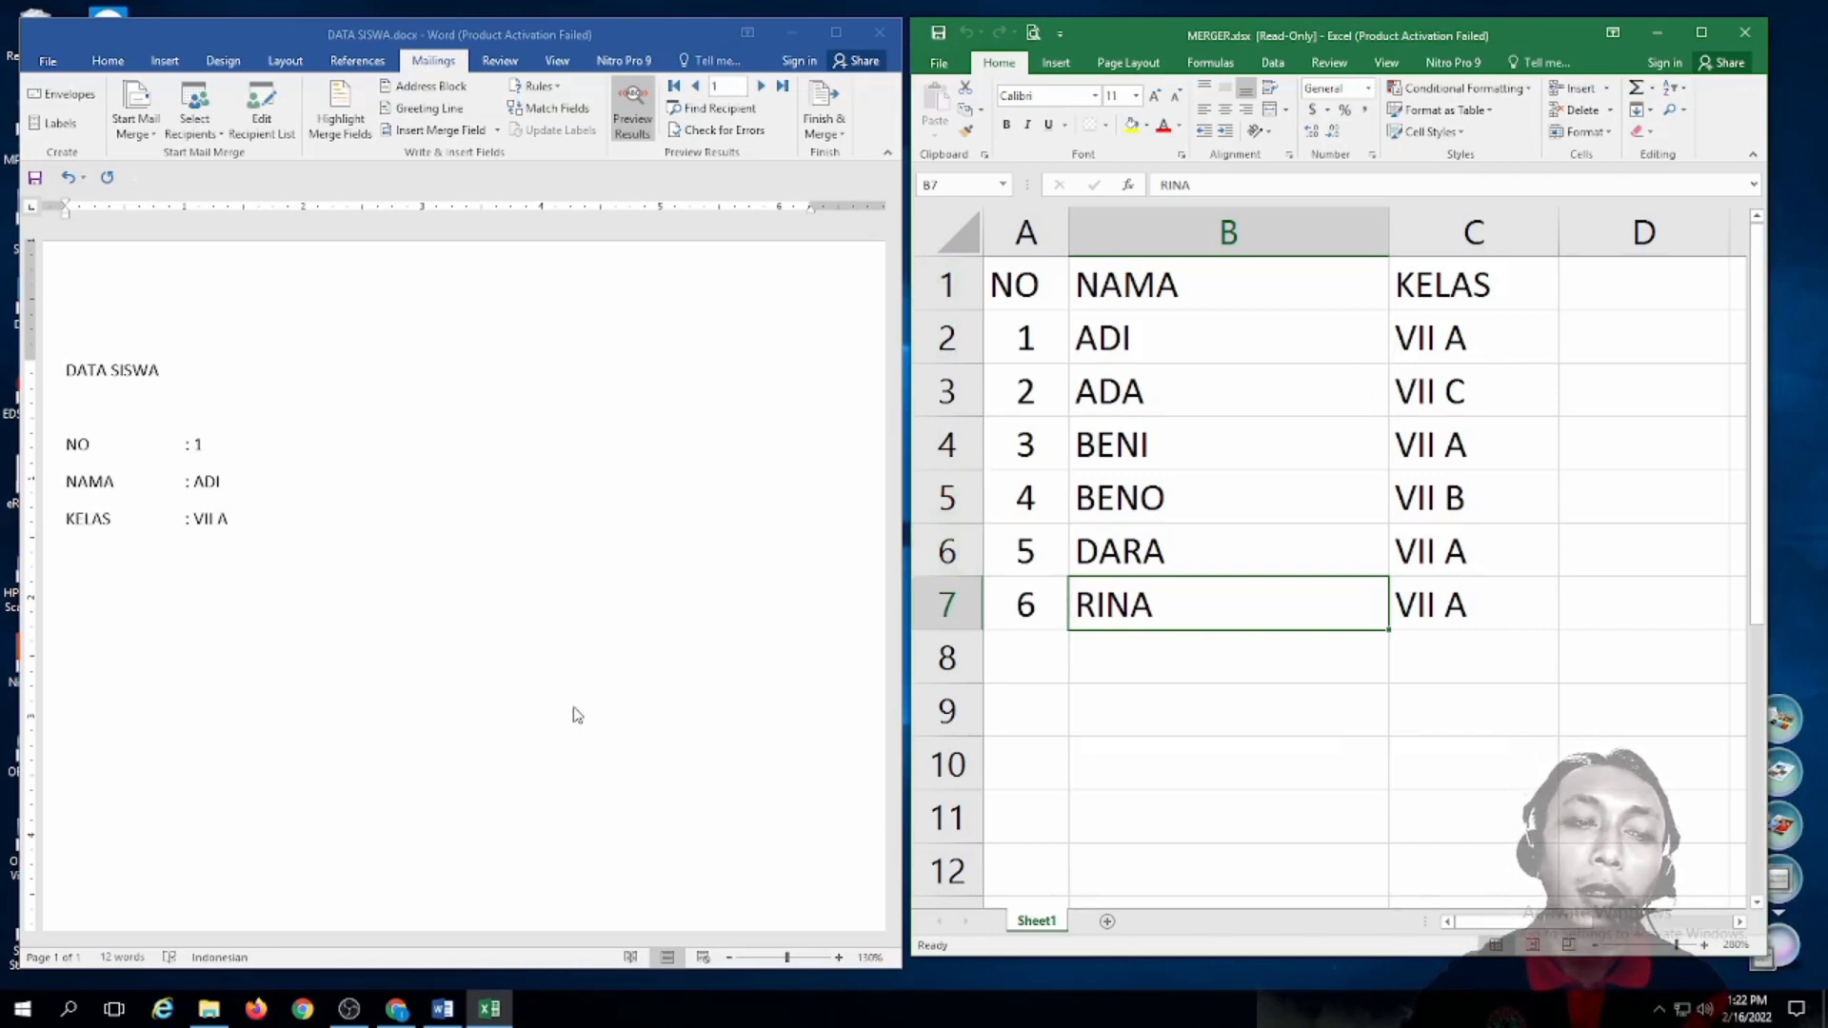
Step: Preview mail merge record 6 in the DATA SISWA document and step back to record 4
click(725, 91)
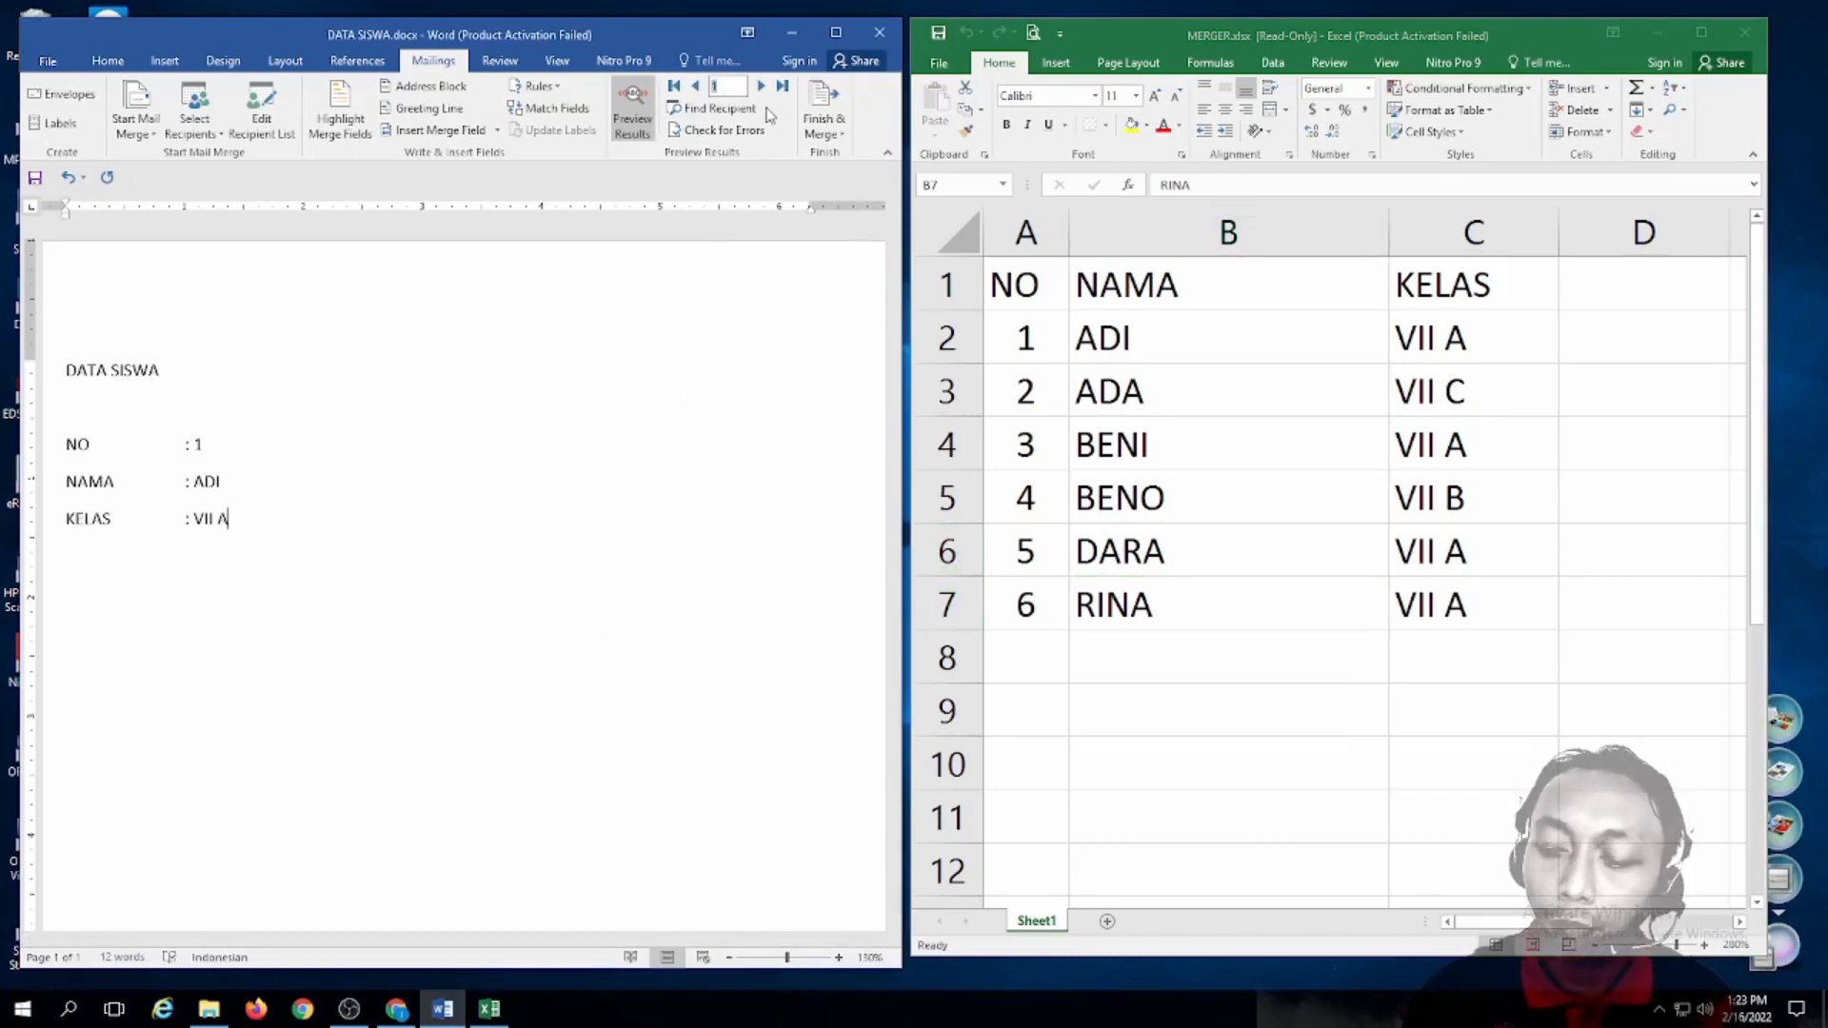
text(6)
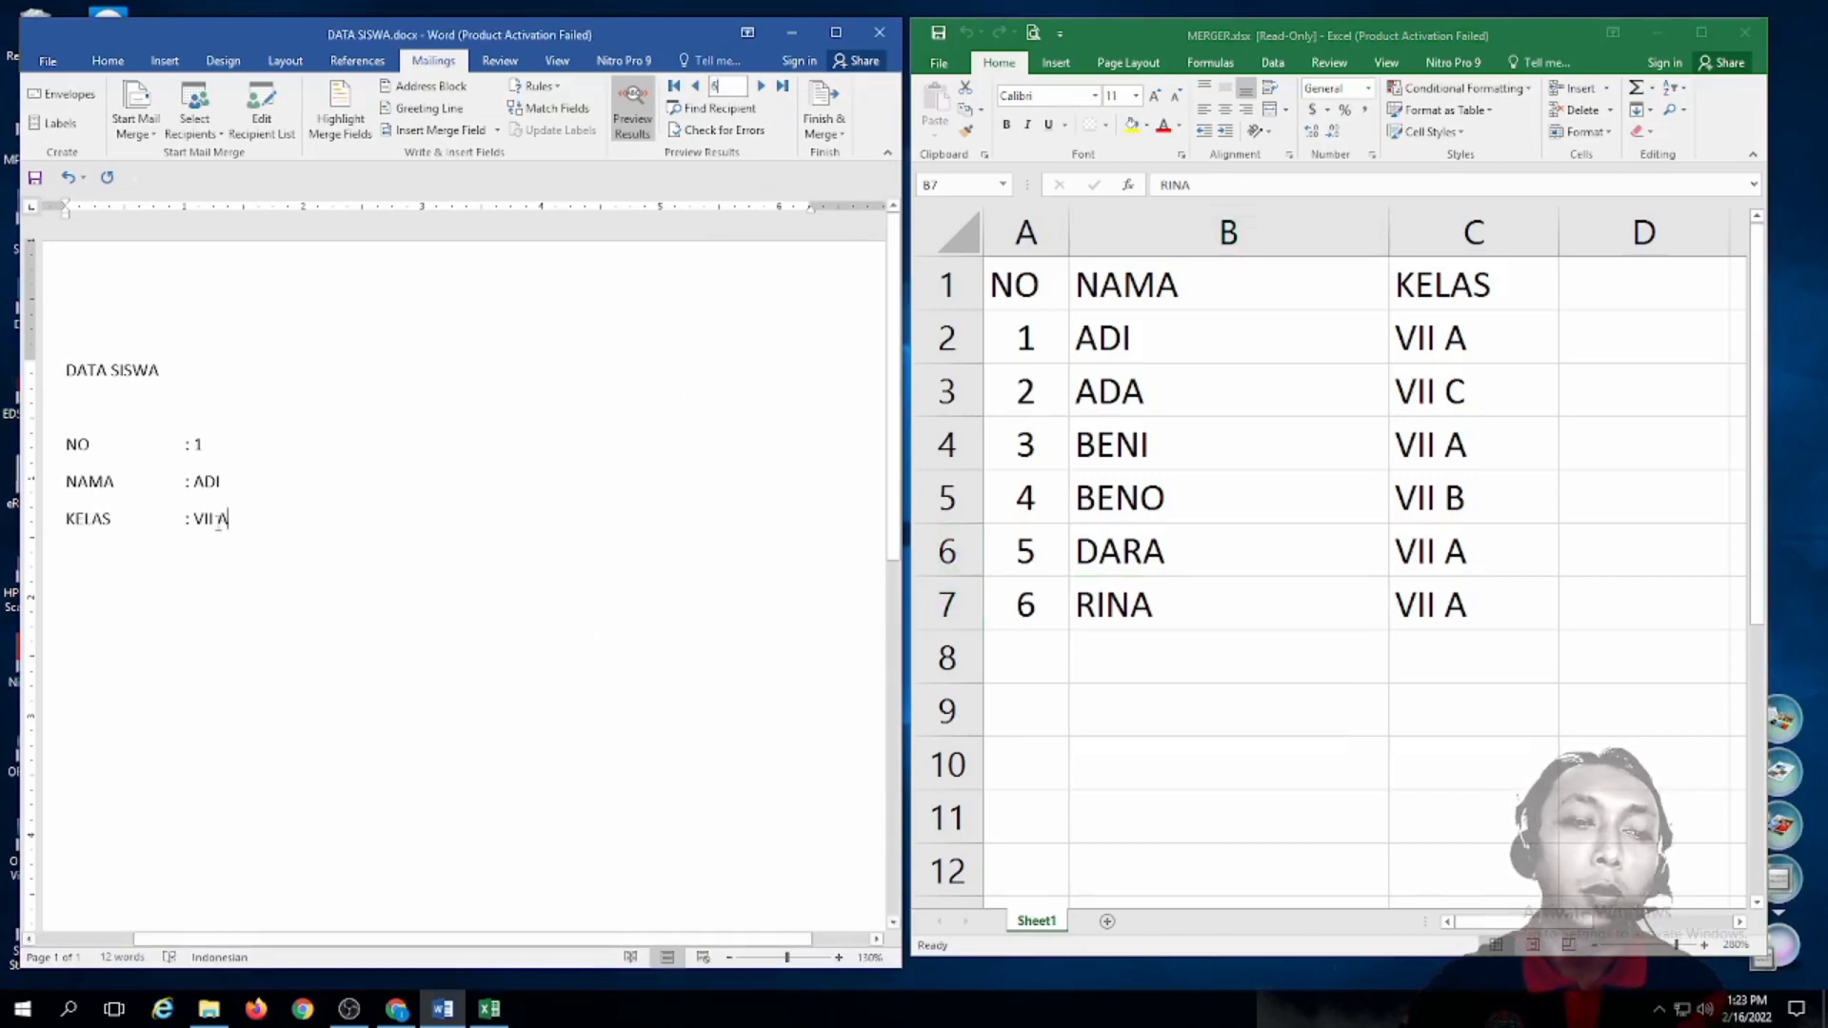
click(240, 494)
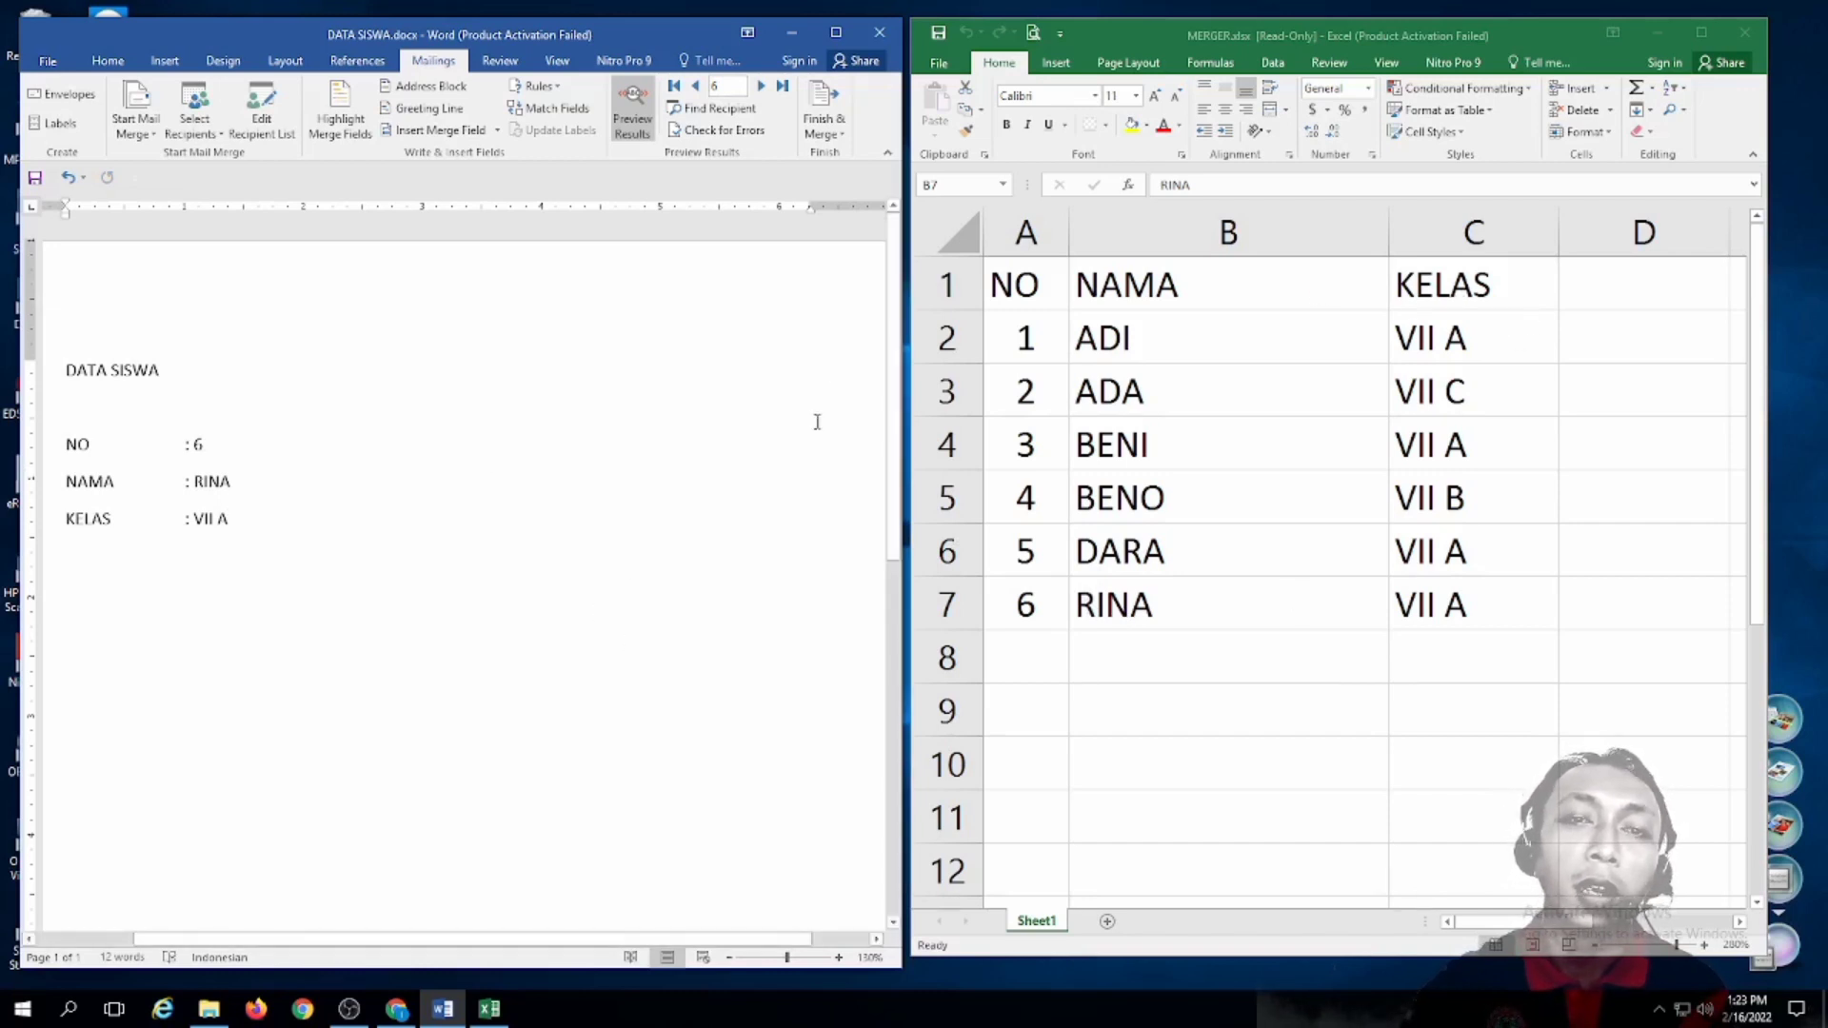
click(696, 87)
click(696, 87)
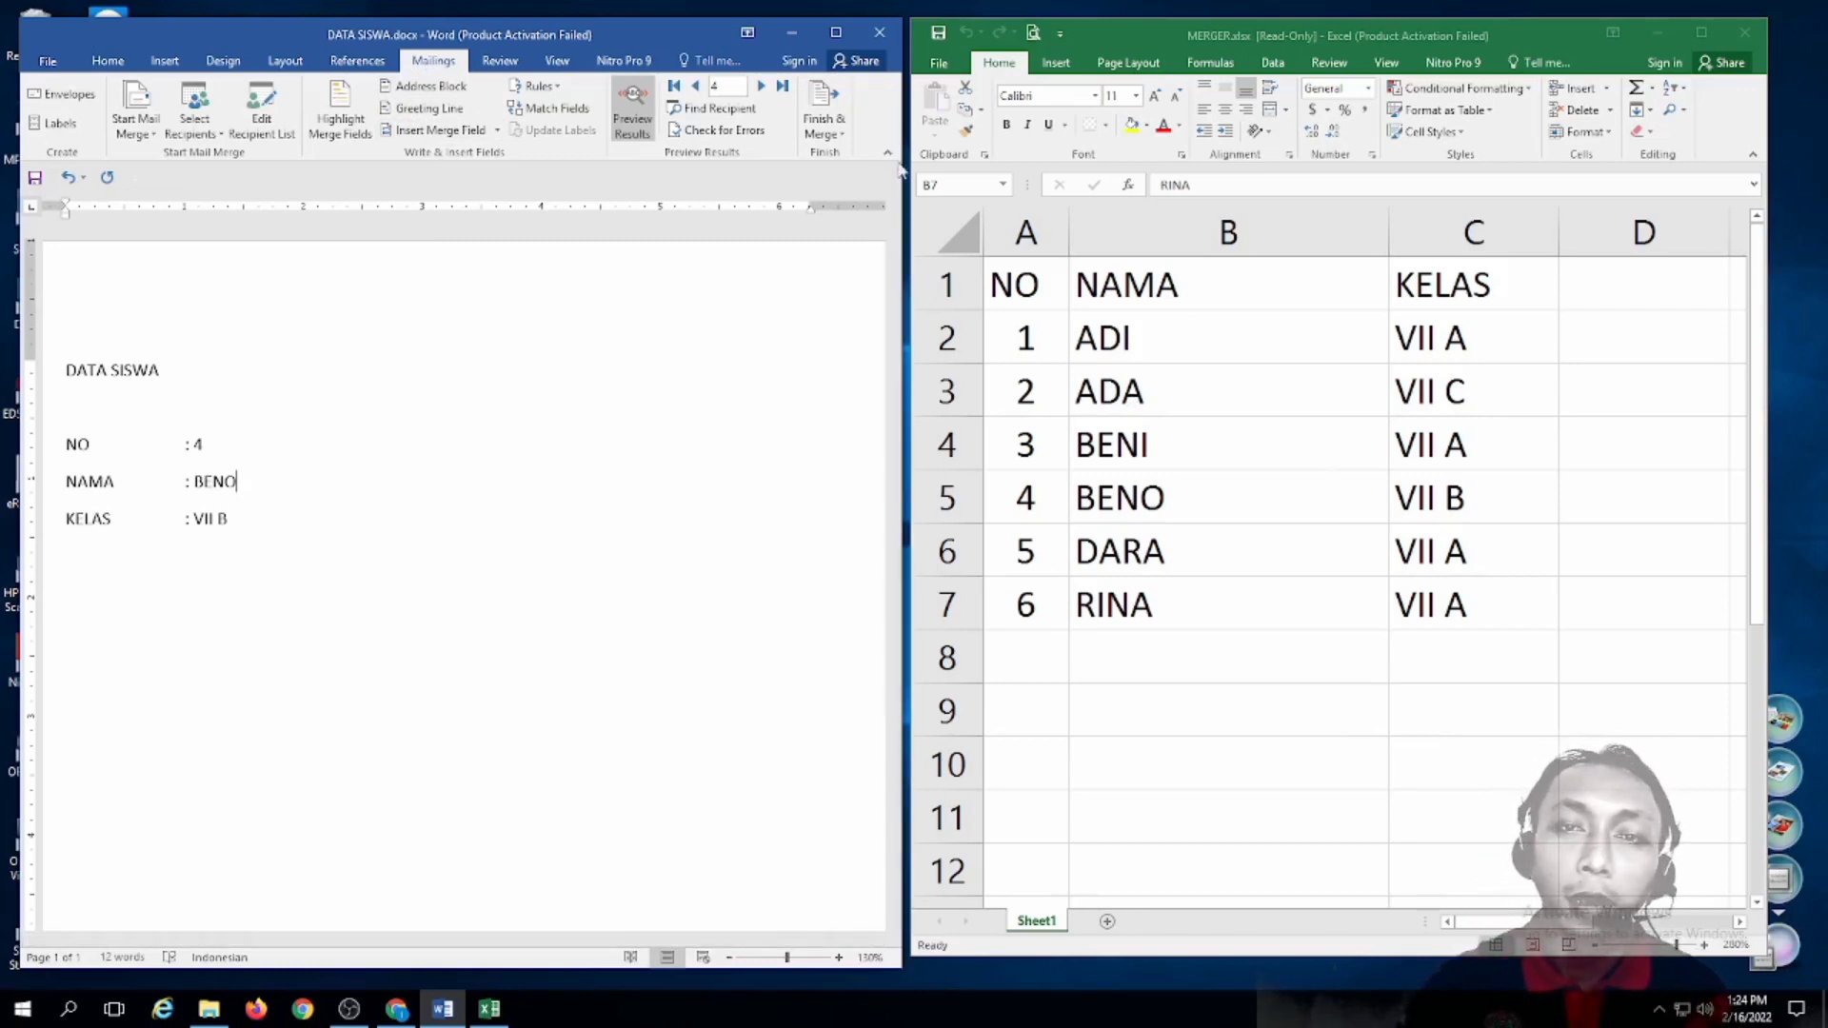
Step: Close DATA SISWA.docx with its changes saved, and close the MERGER workbook
click(884, 31)
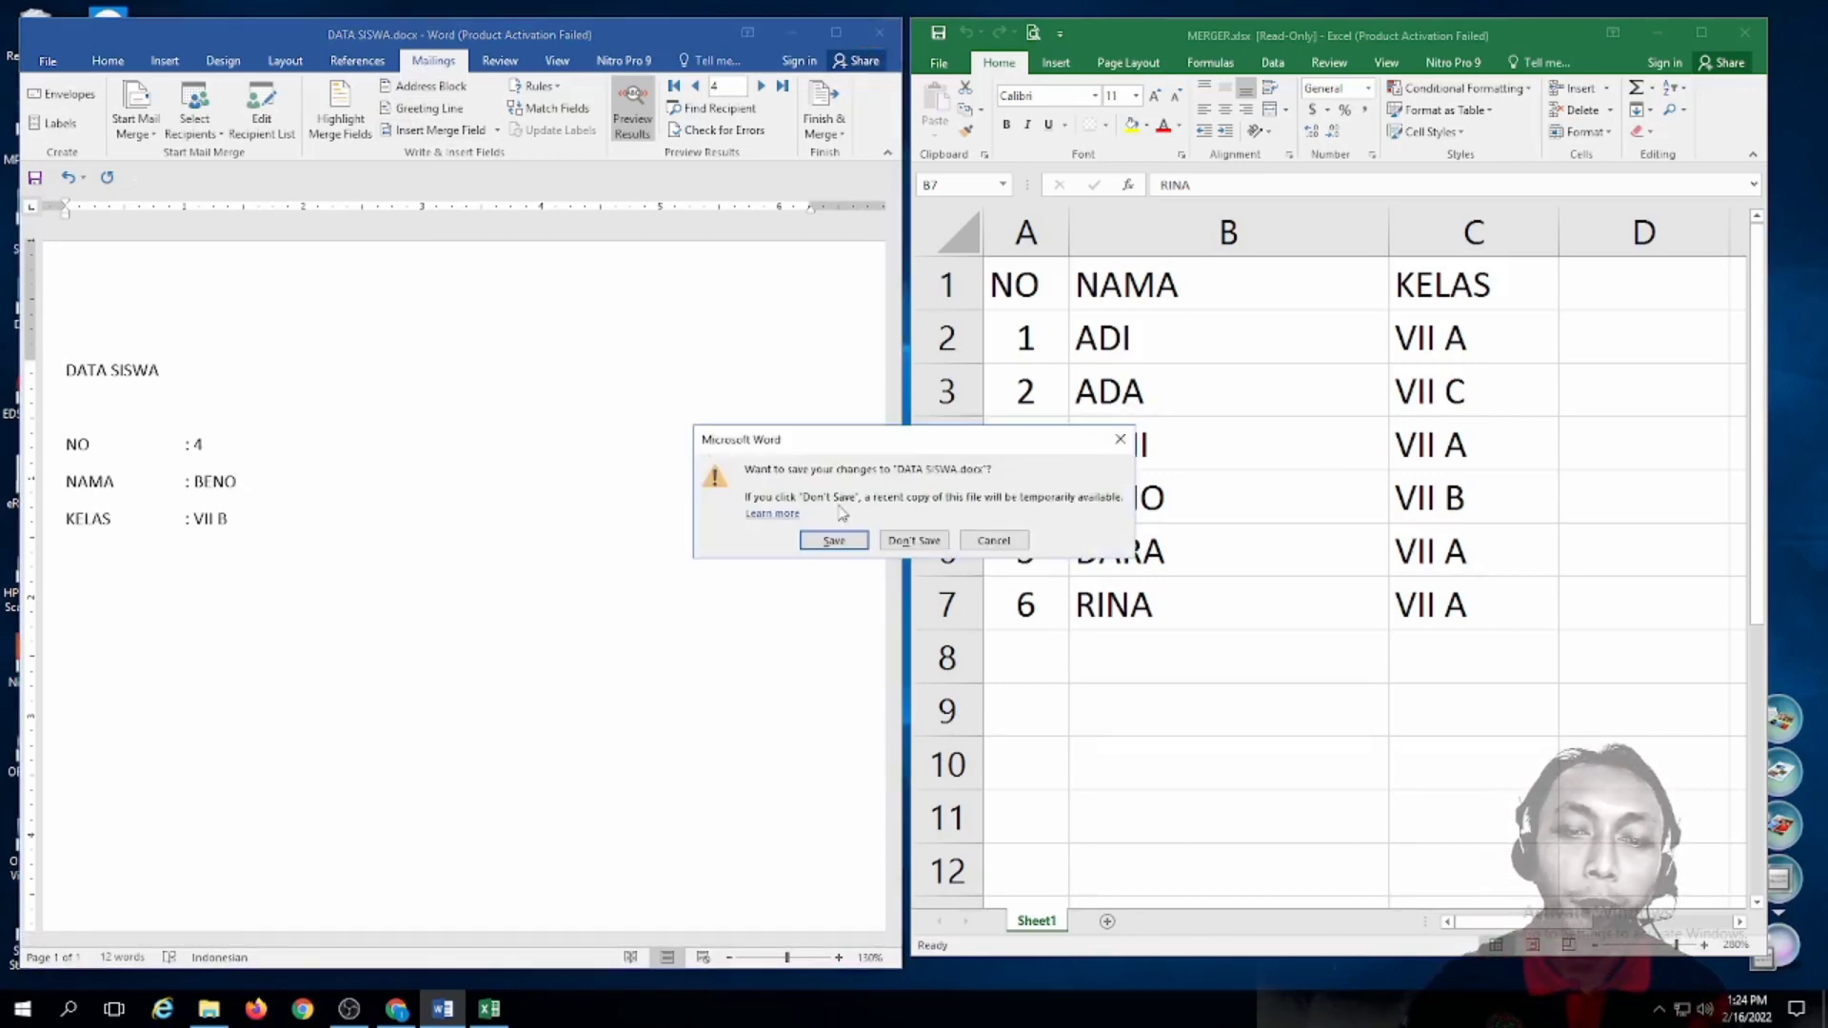
click(835, 541)
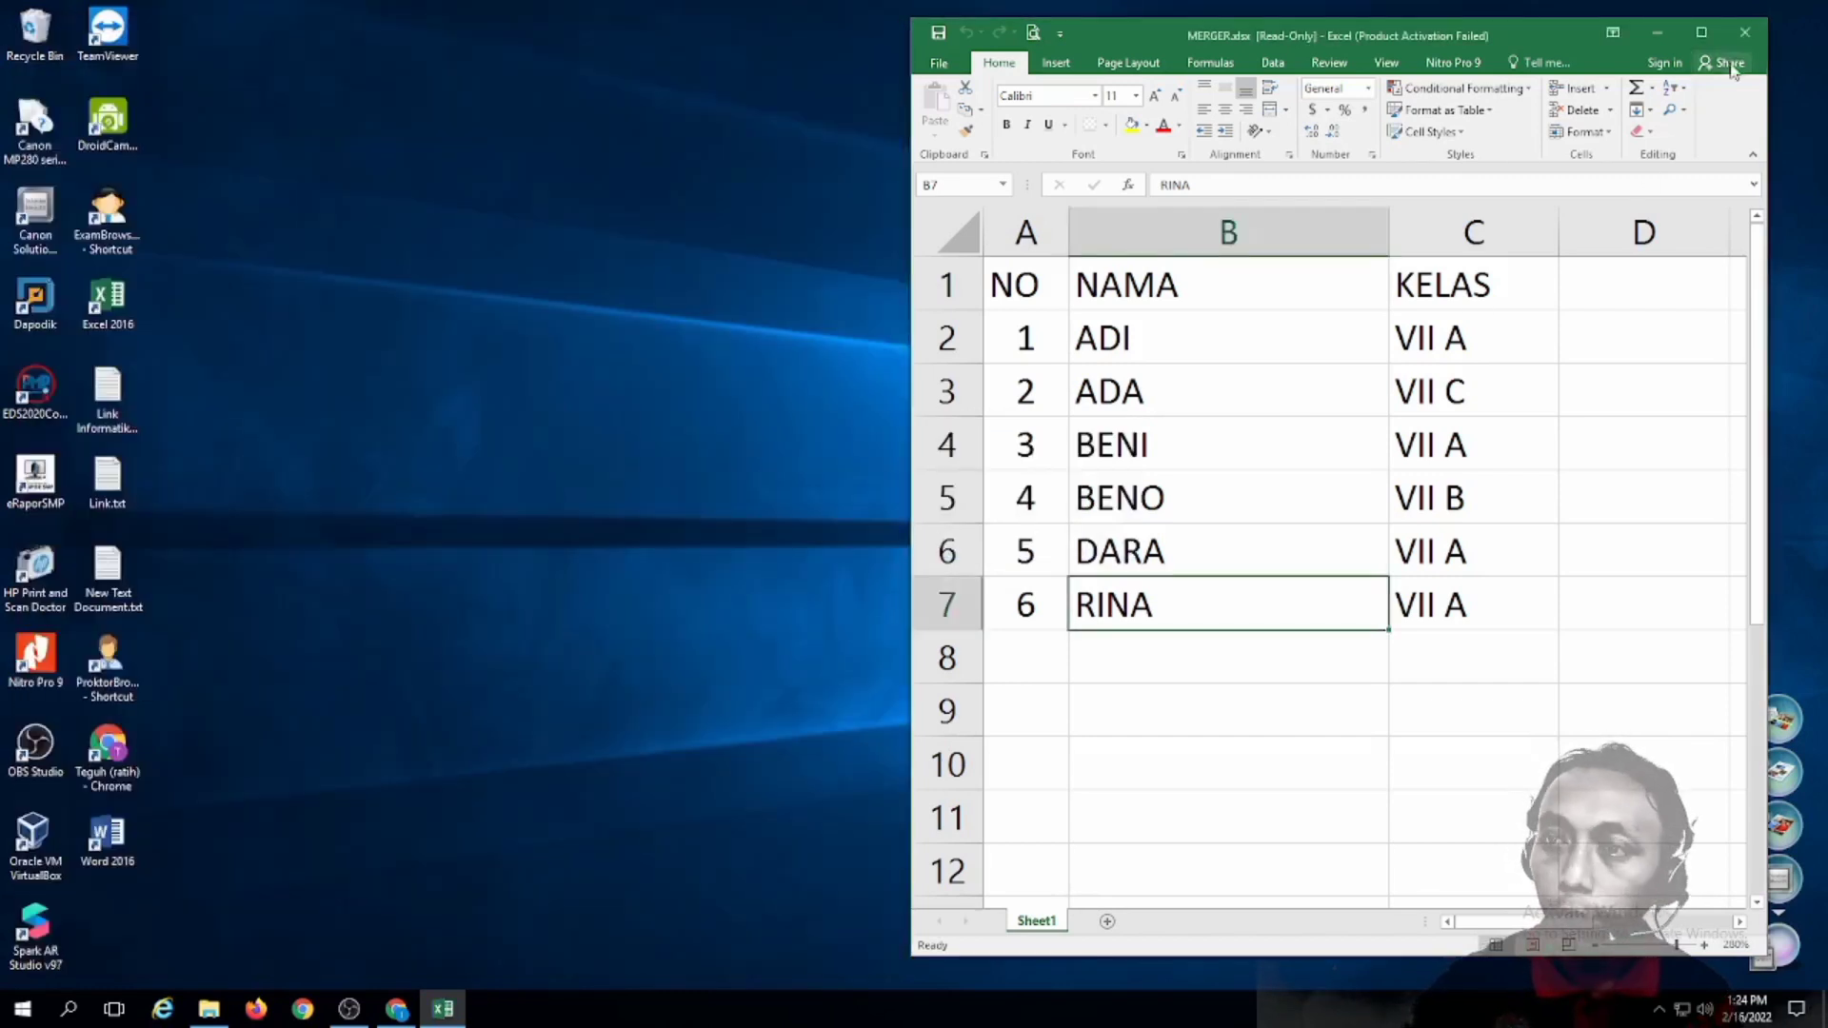
click(1740, 36)
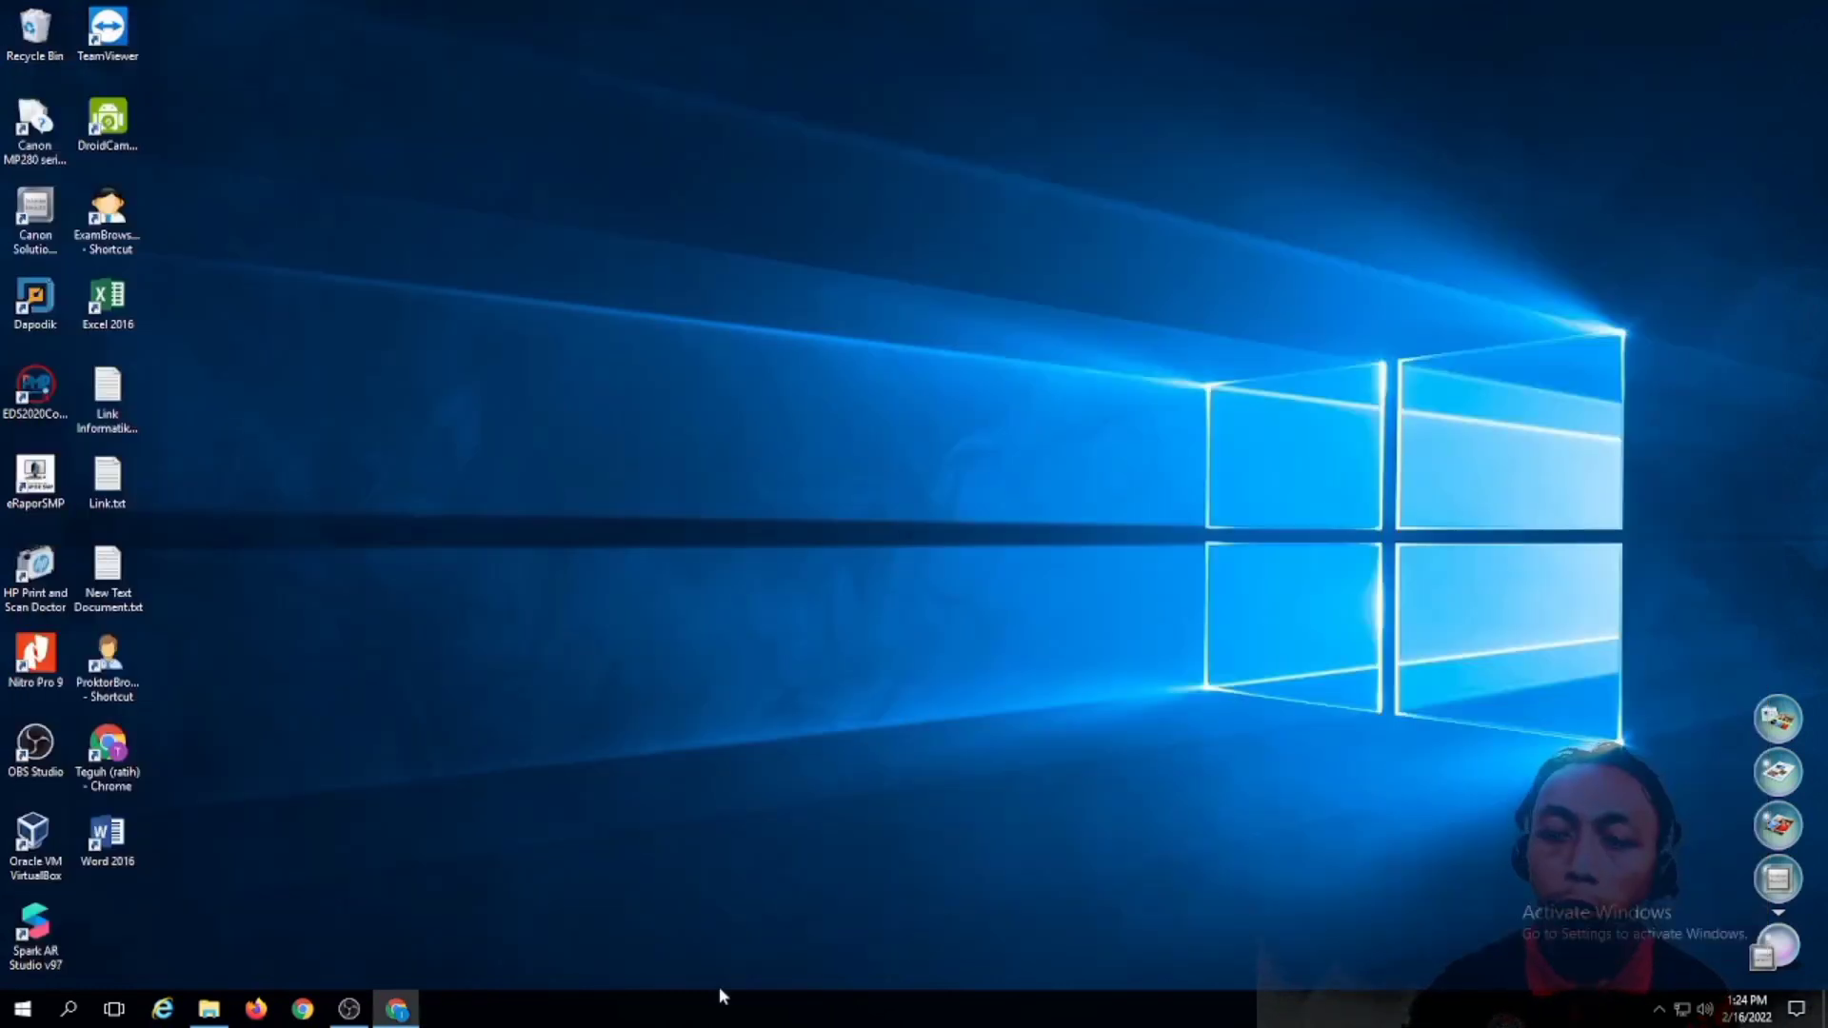
right_click(733, 548)
right_click(808, 424)
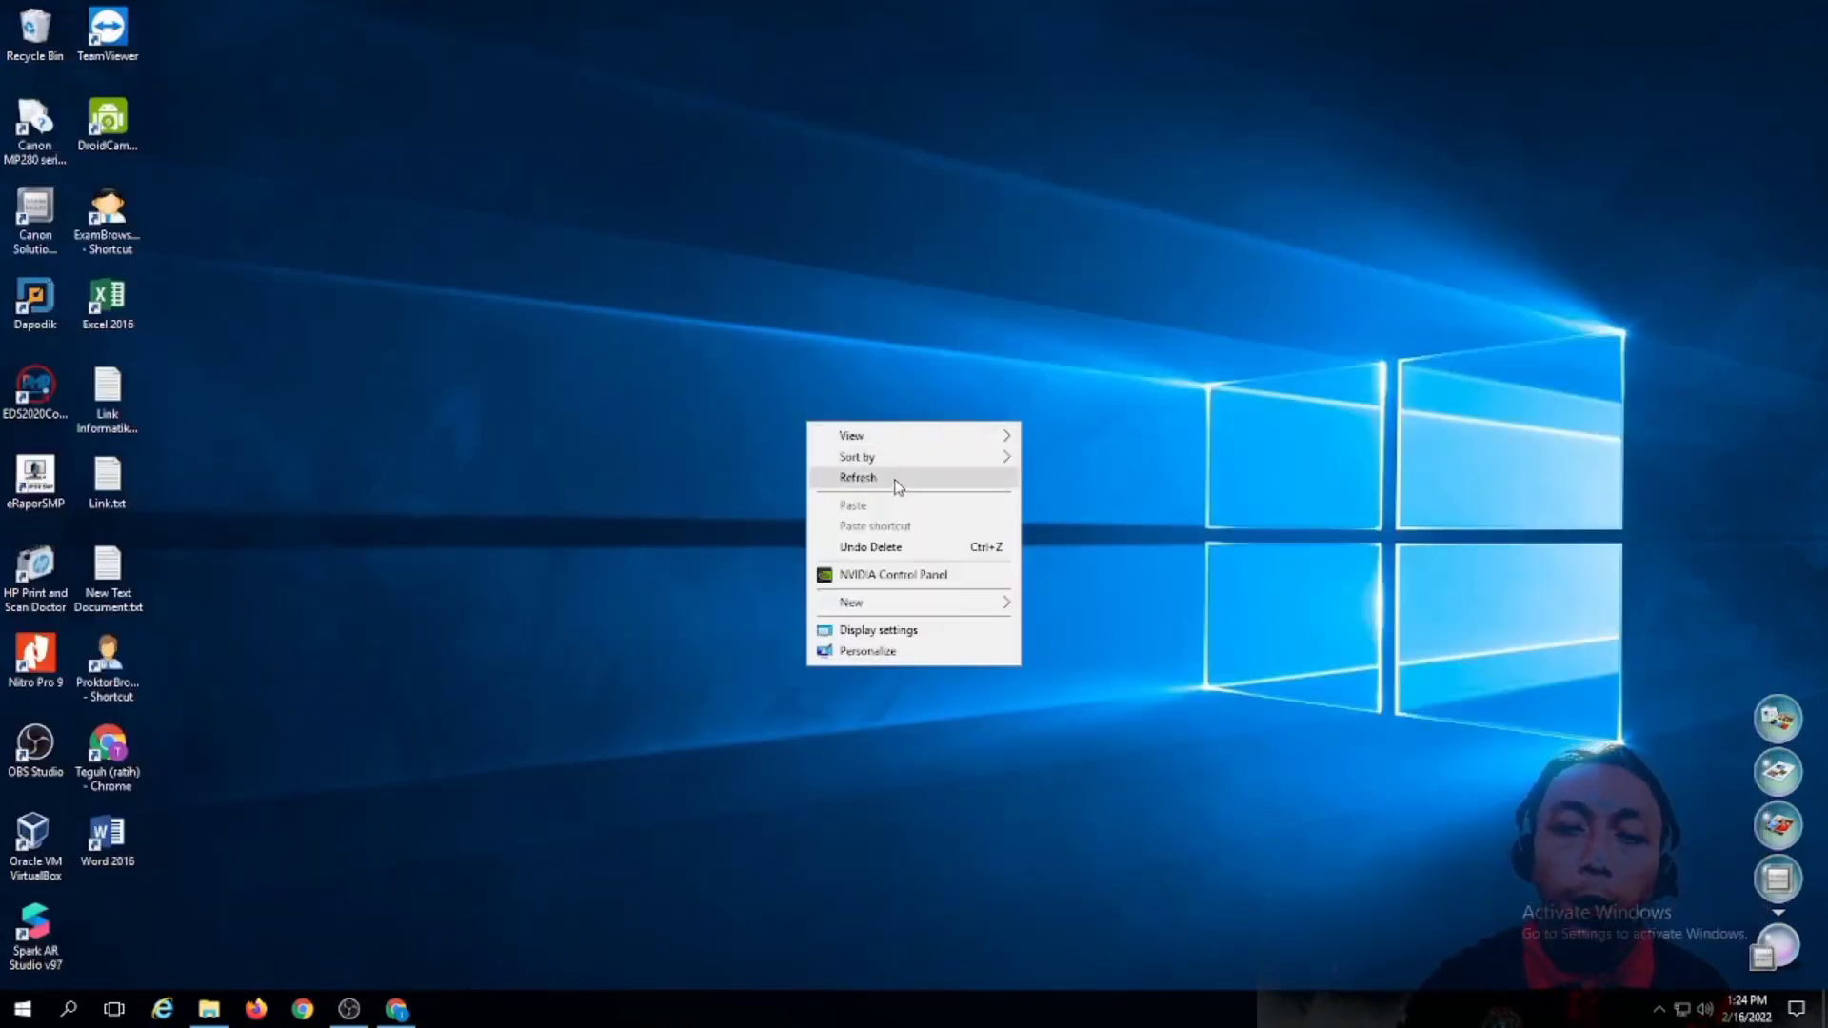
right_click(698, 369)
click(750, 428)
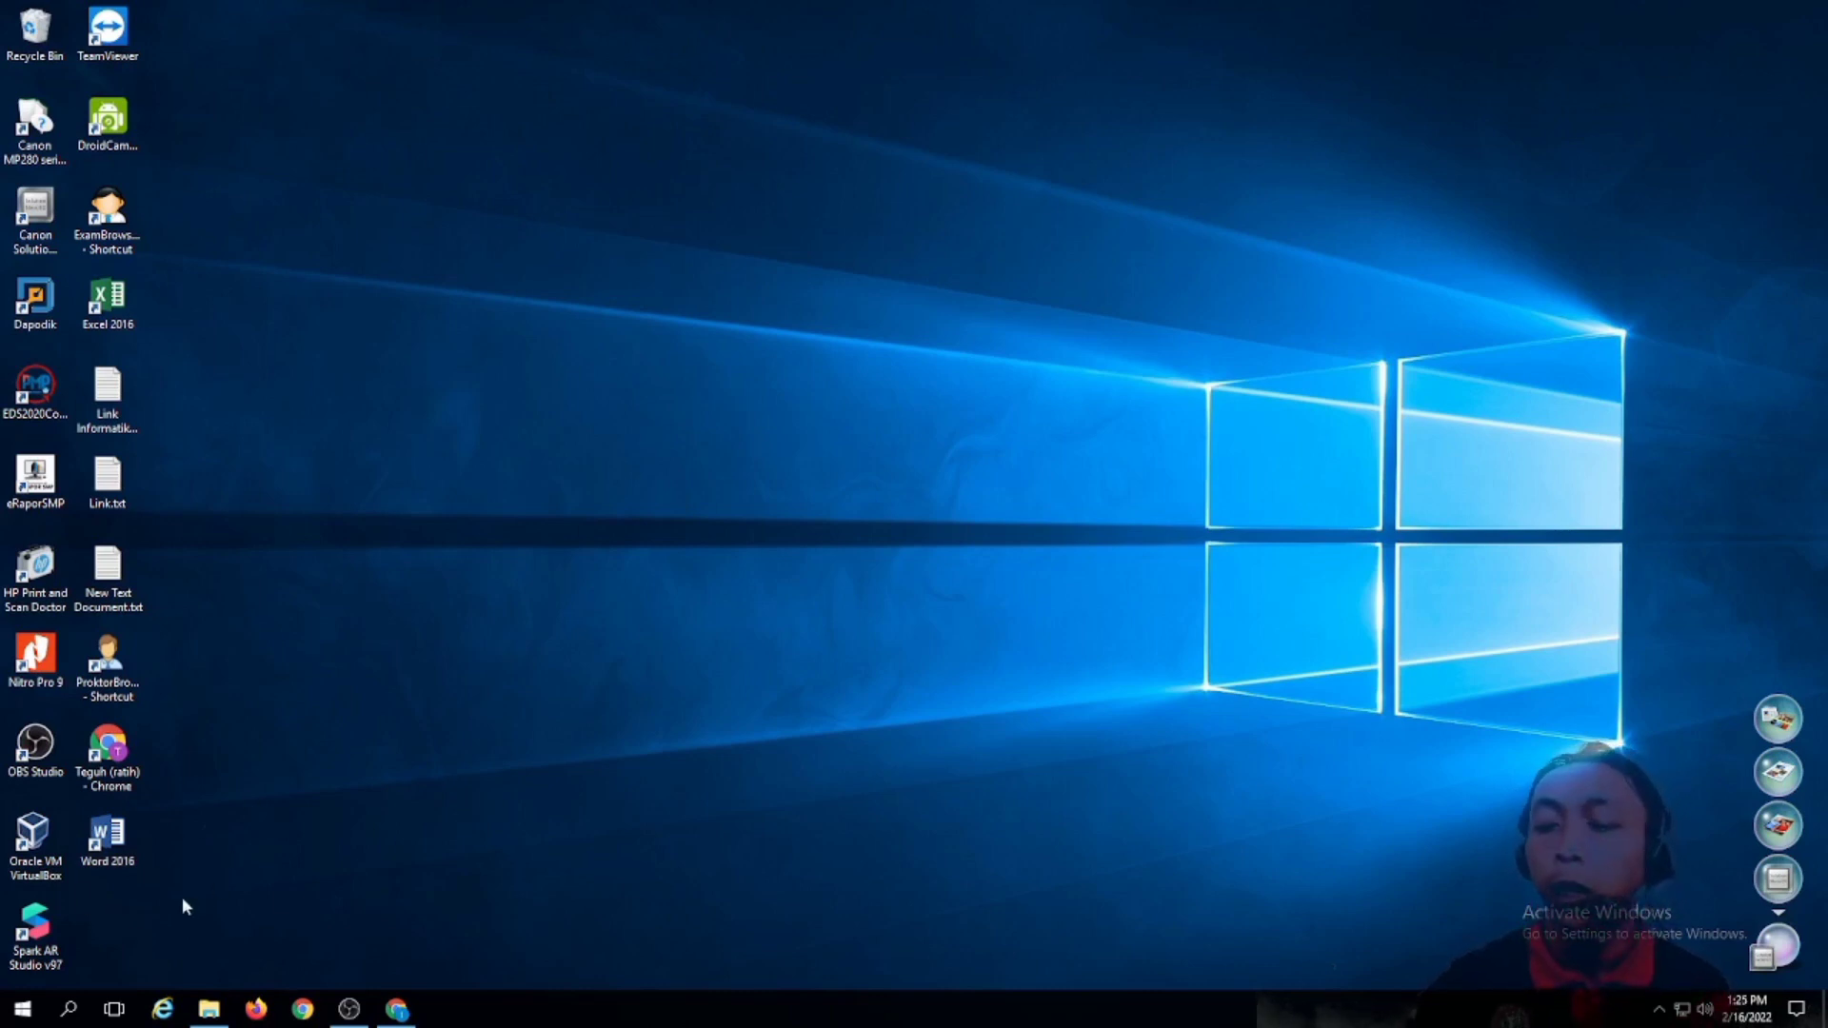
Step: Start Word 2016, dismiss the activation wizard, maximize the window and create a blank document
double_click(131, 838)
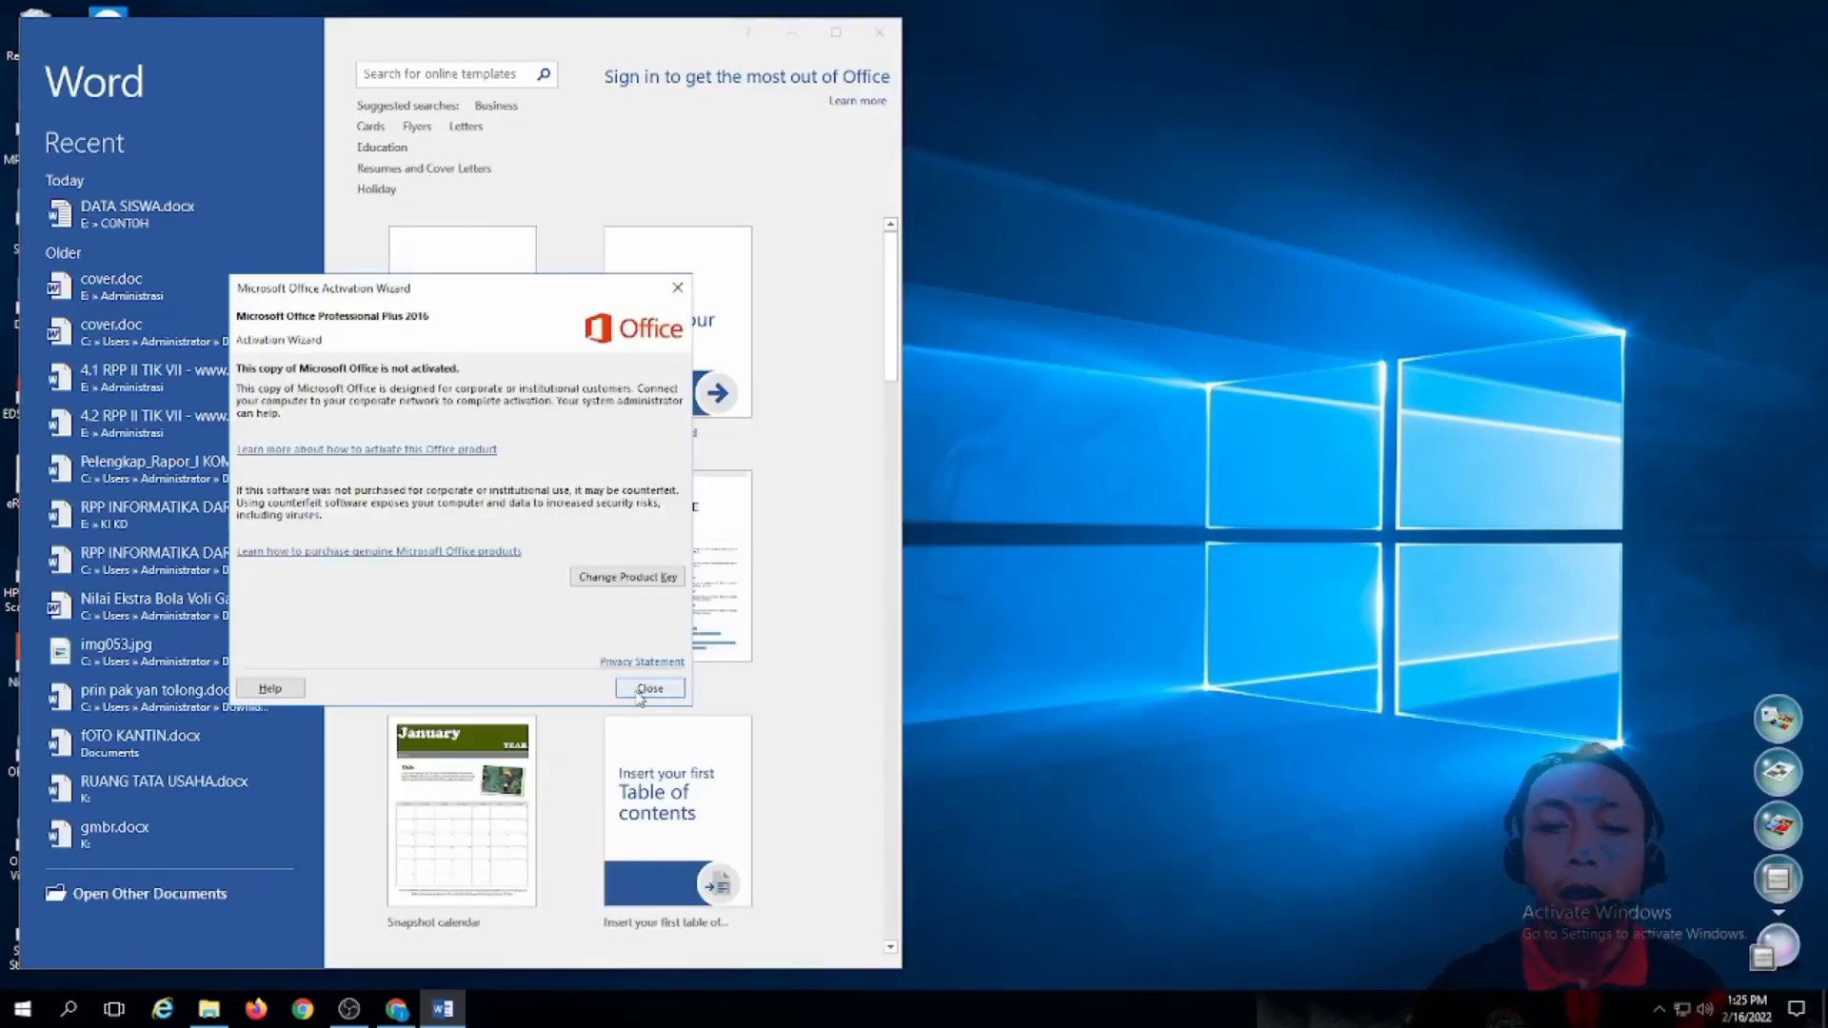
click(644, 690)
click(836, 32)
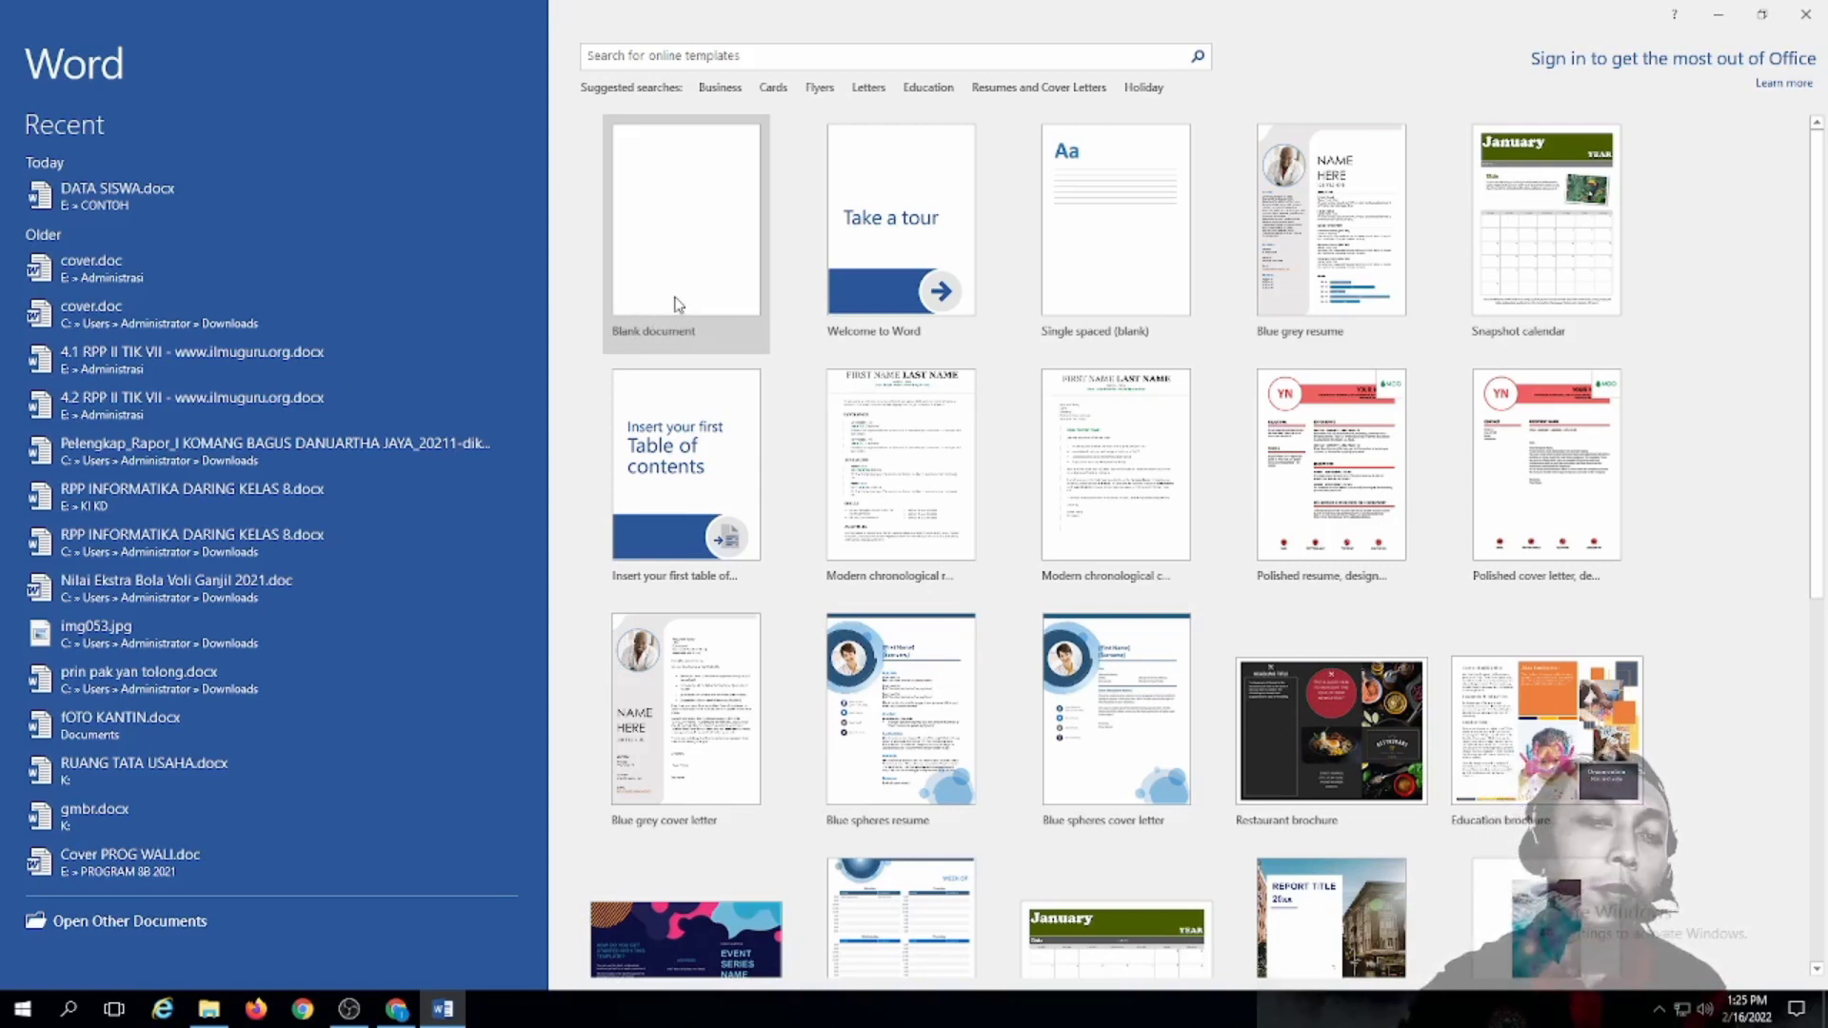
click(687, 261)
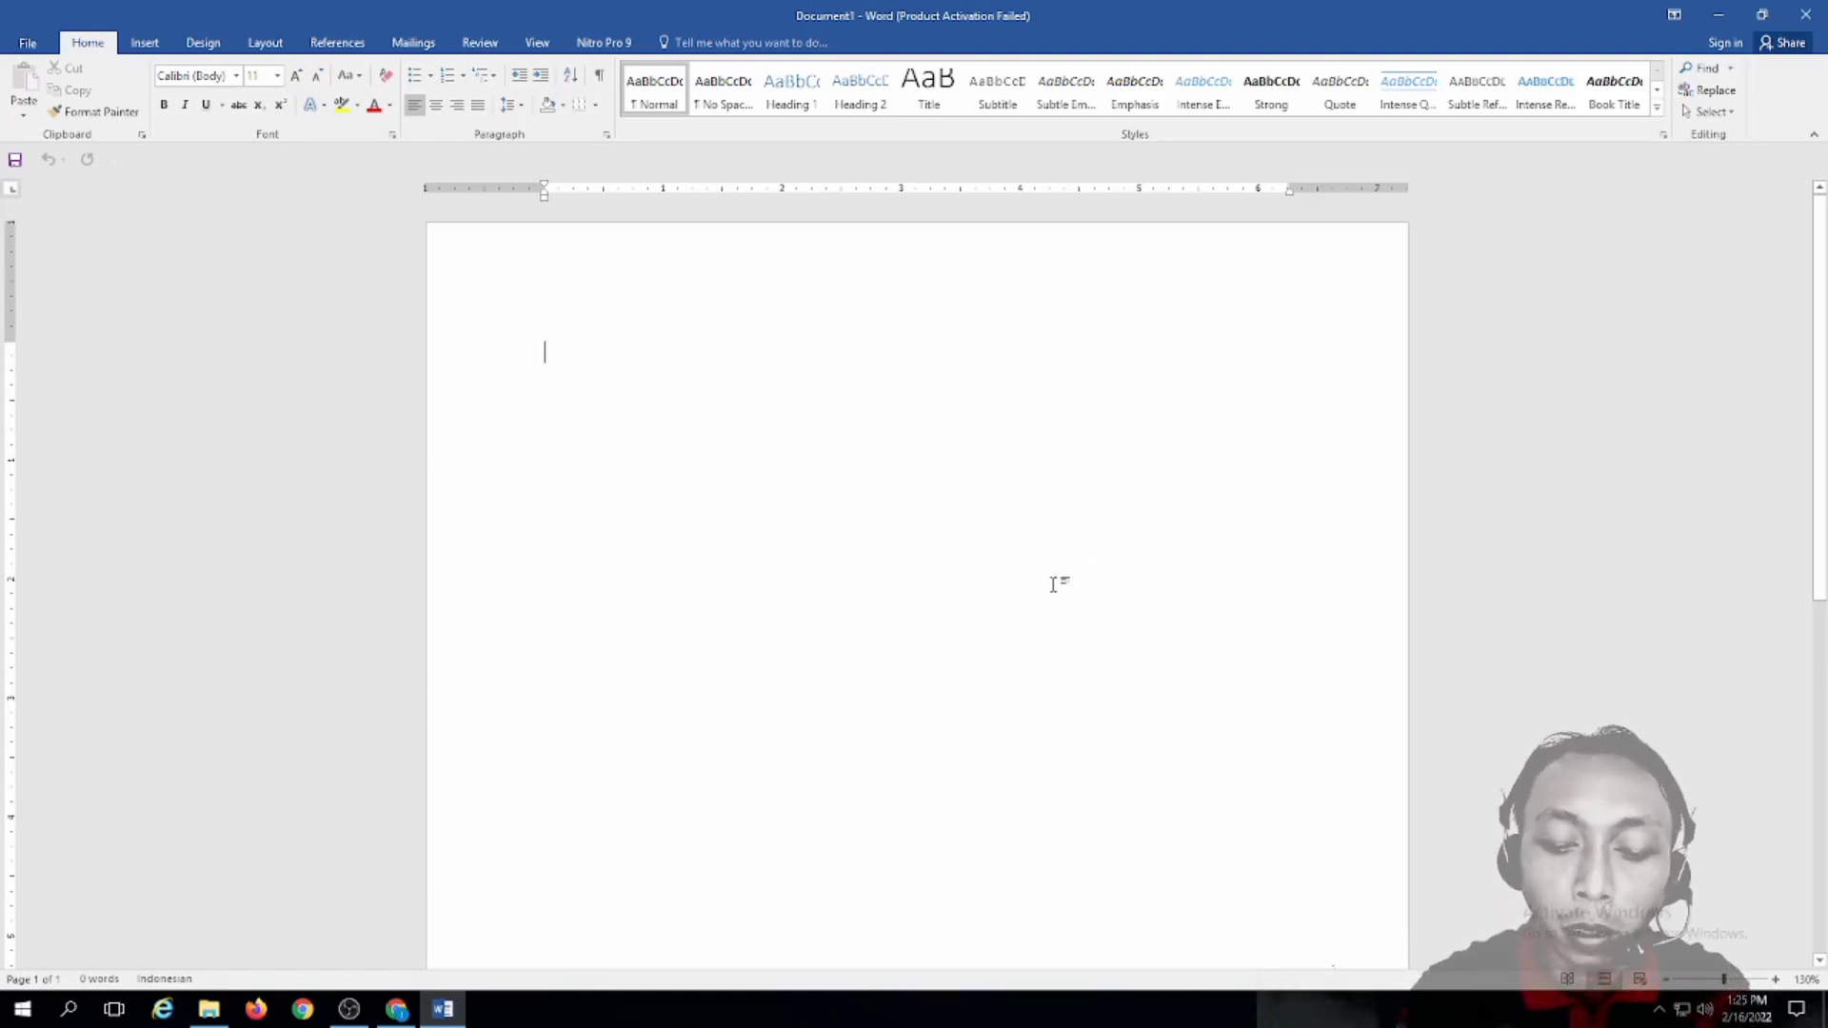
text(for)
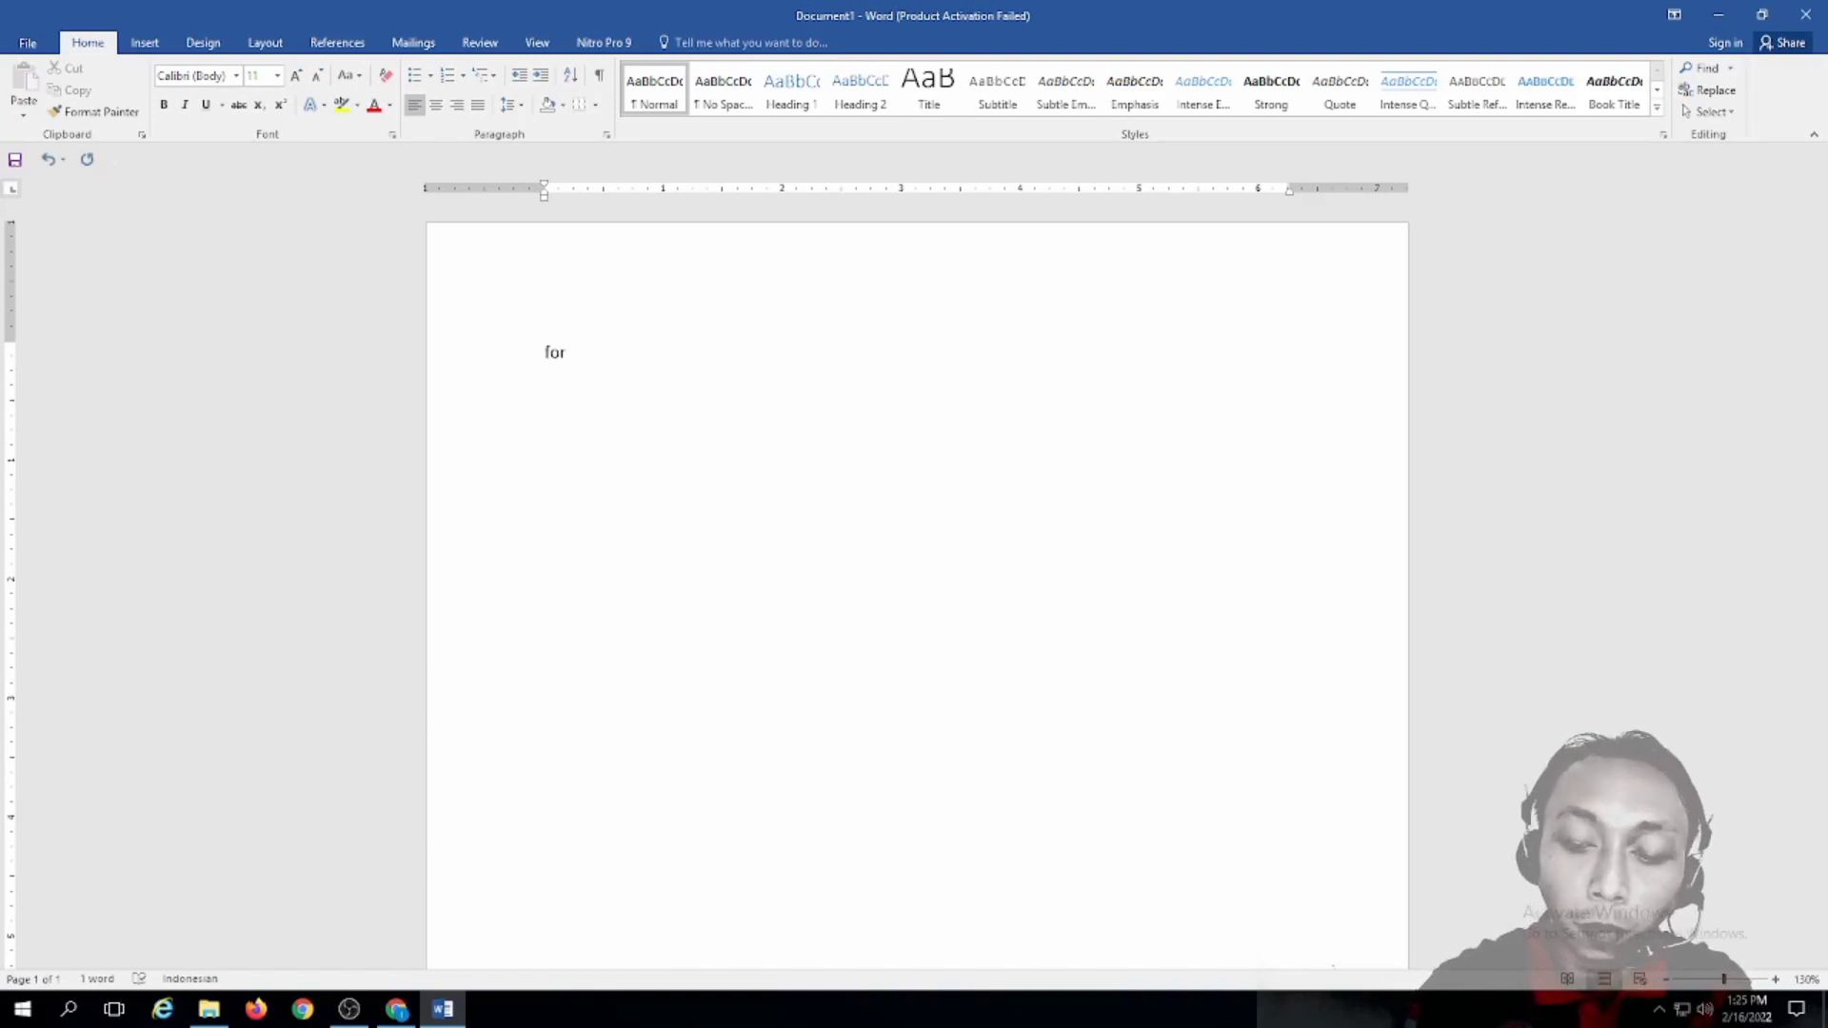
key(BackSpace)
key(BackSpace)
key(BackSpace)
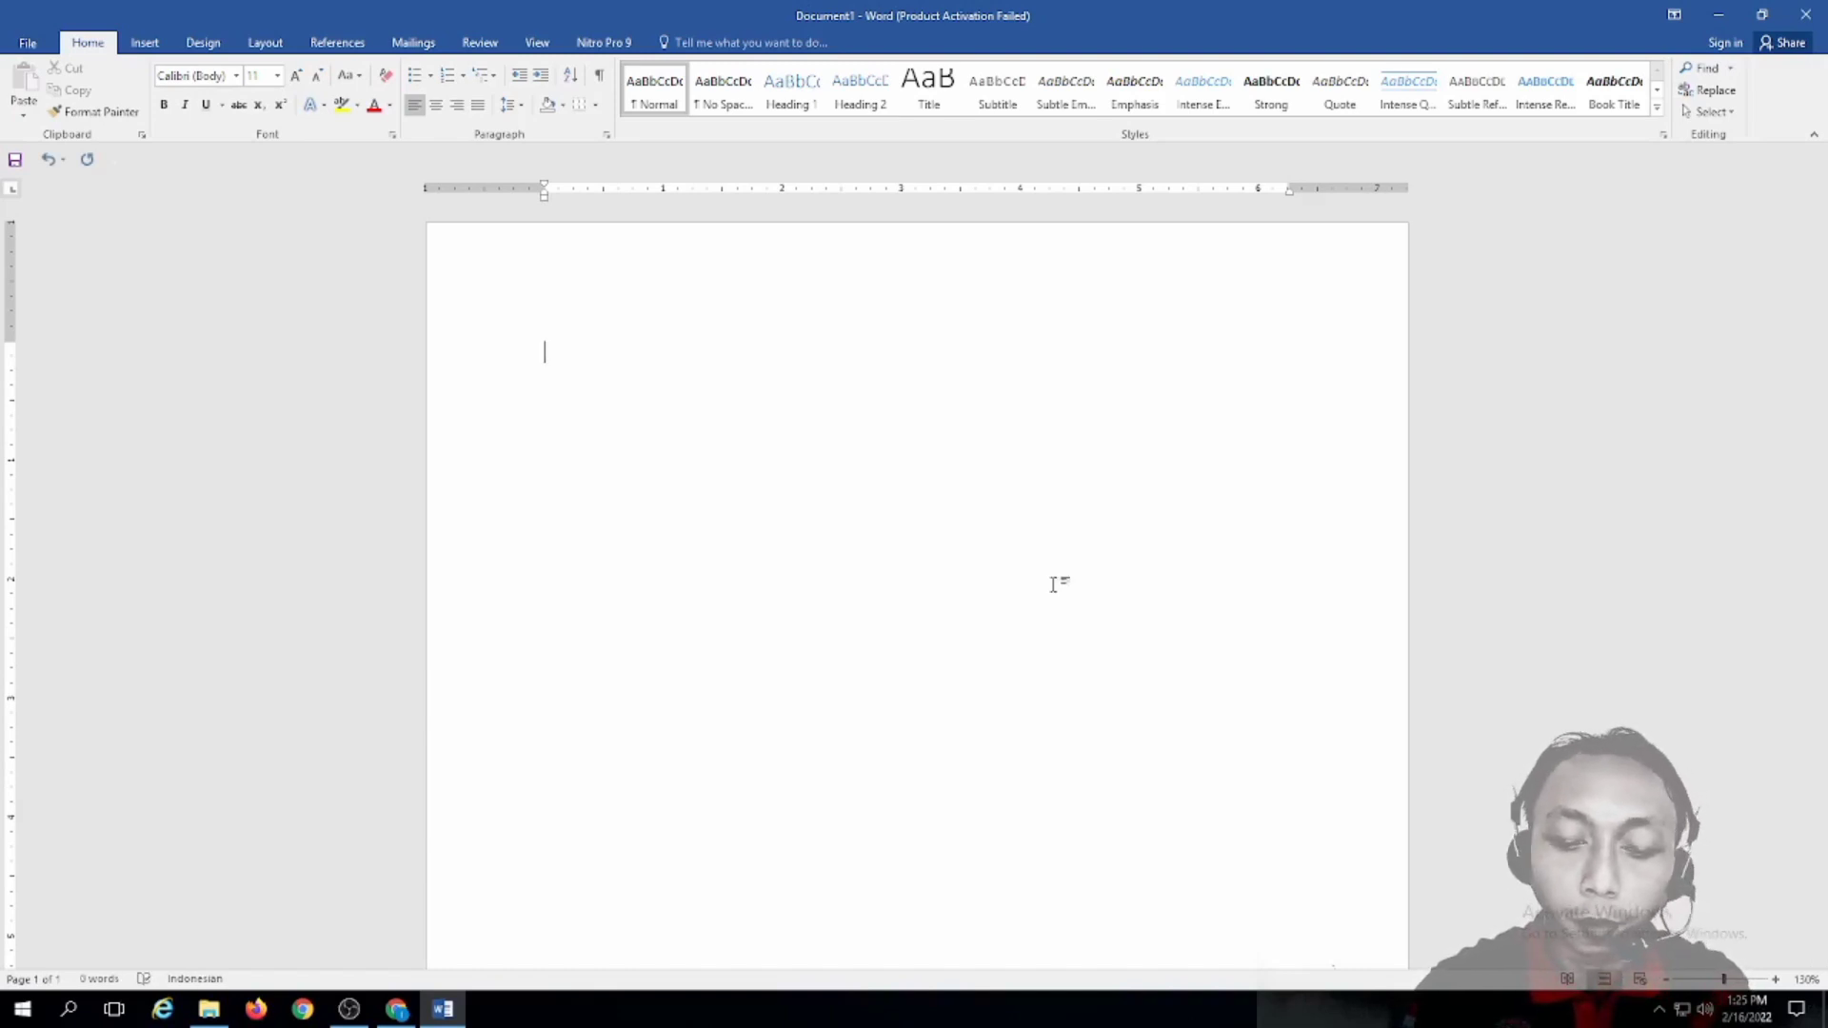
Step: Enter the title FORM DATA SISWA in capitals on the first line, followed by a blank line
text(FORM)
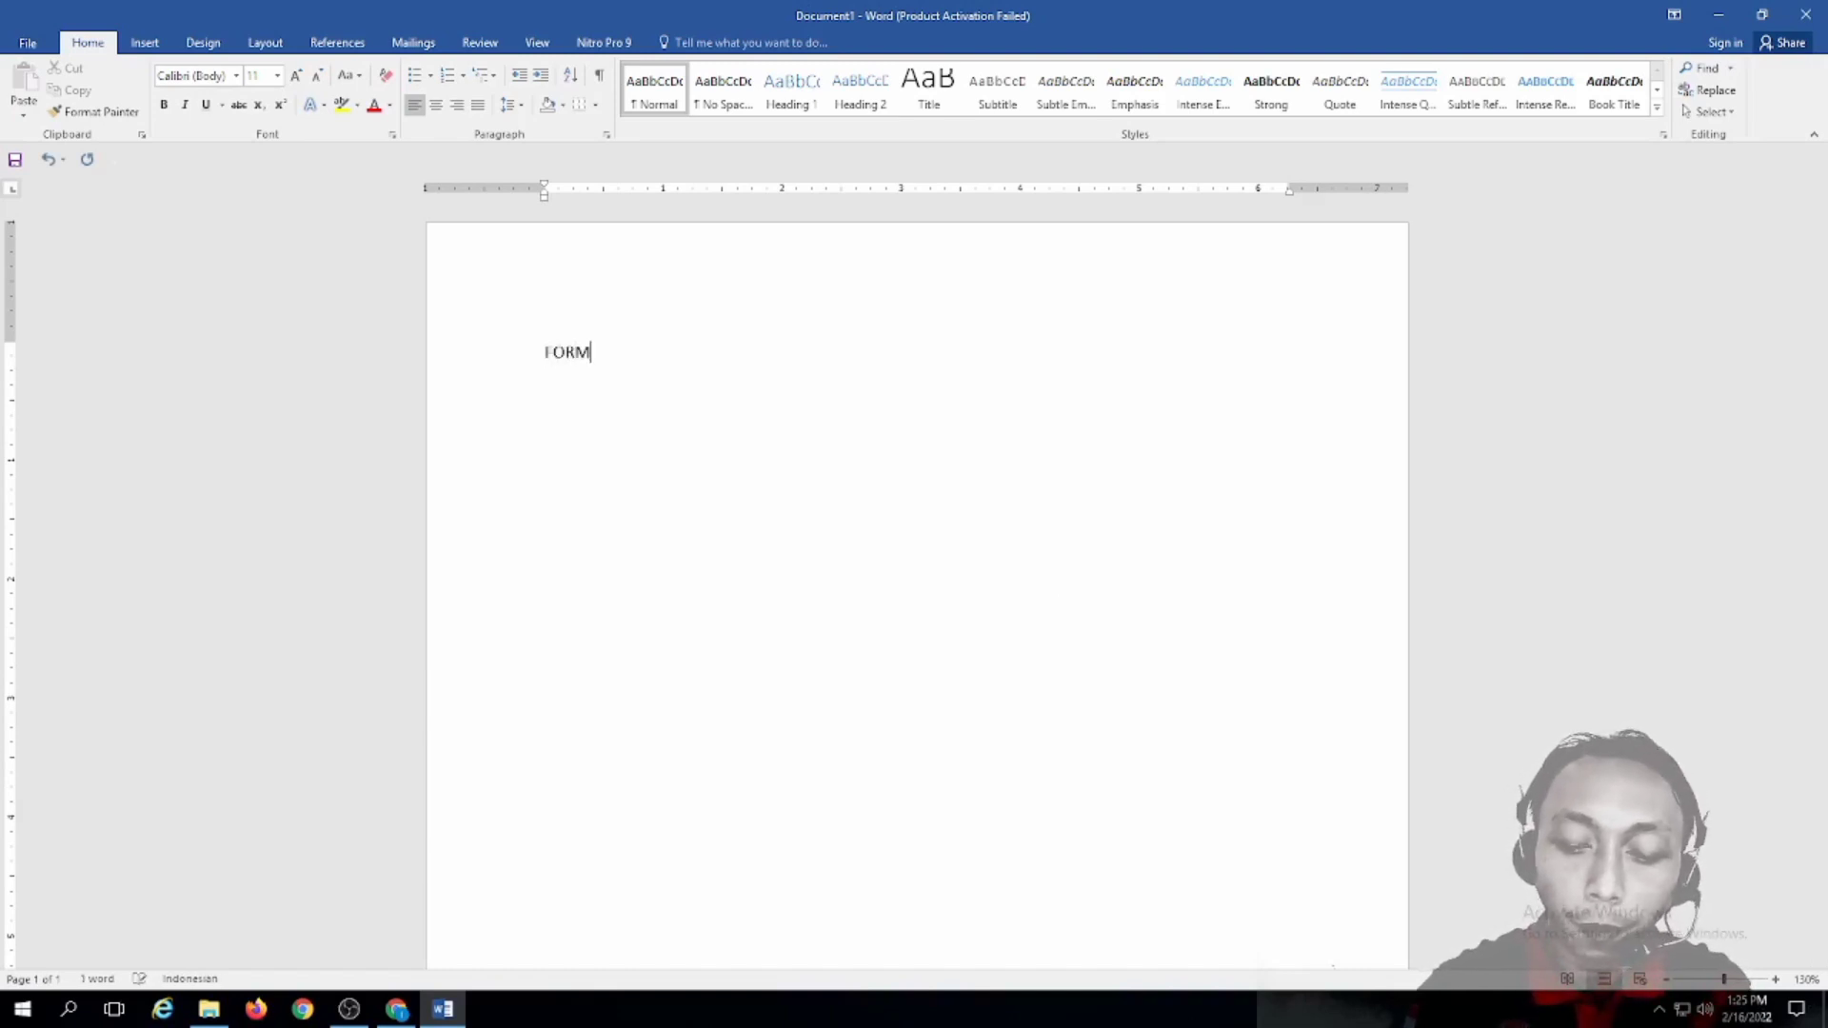
text( DATA SISWA)
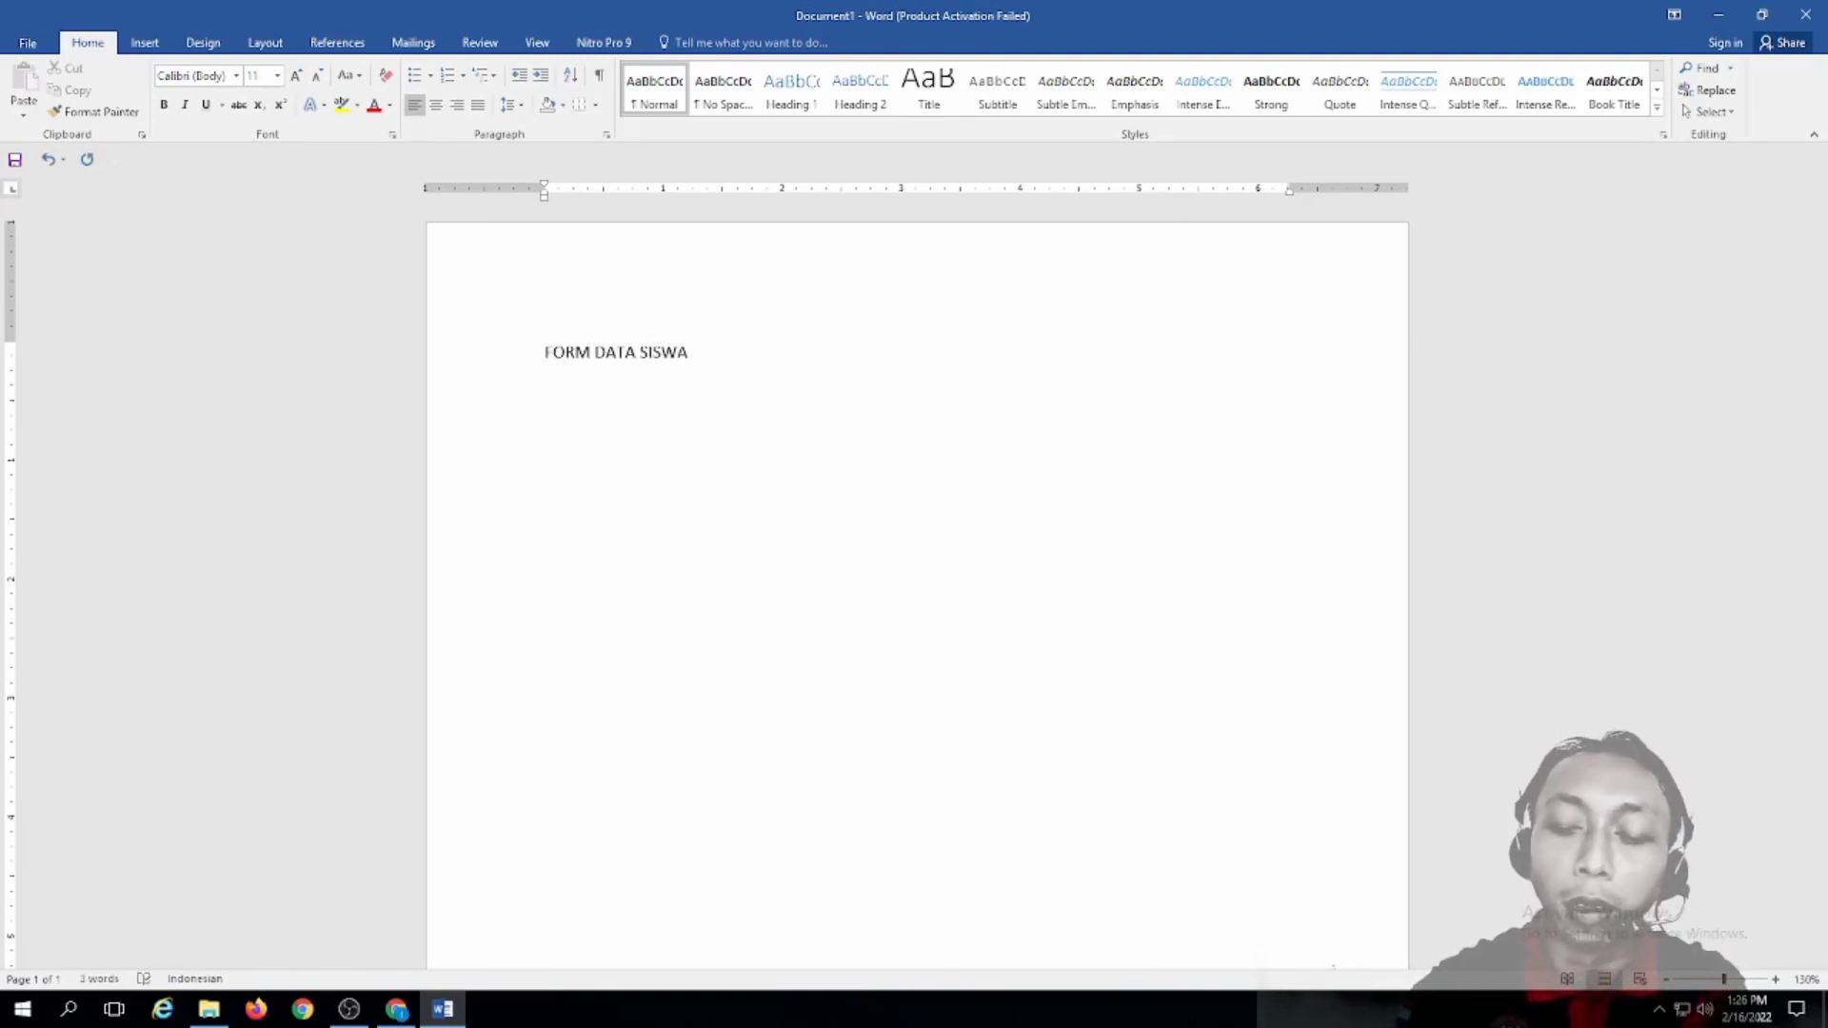
key(Return)
key(Return)
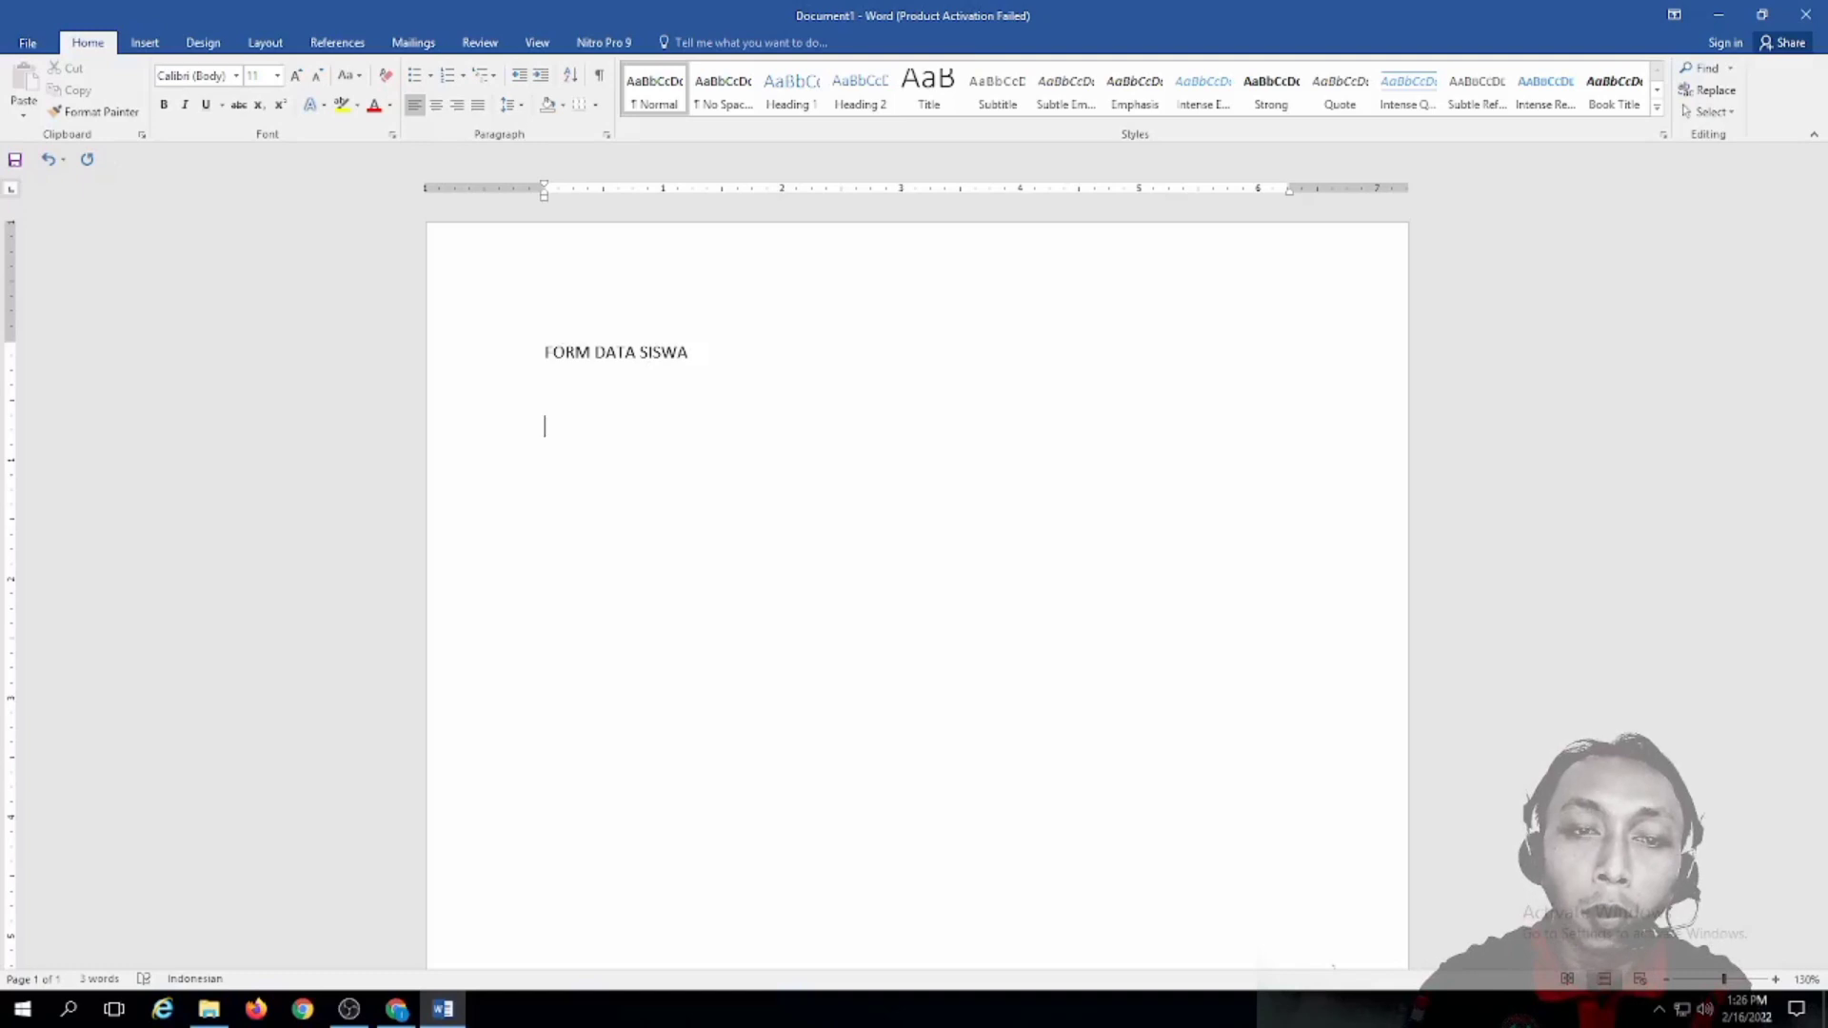
Step: Add the form labels NO., NAMA and KELAS on separate lines below the title, each with a tab-aligned colon
text(NO)
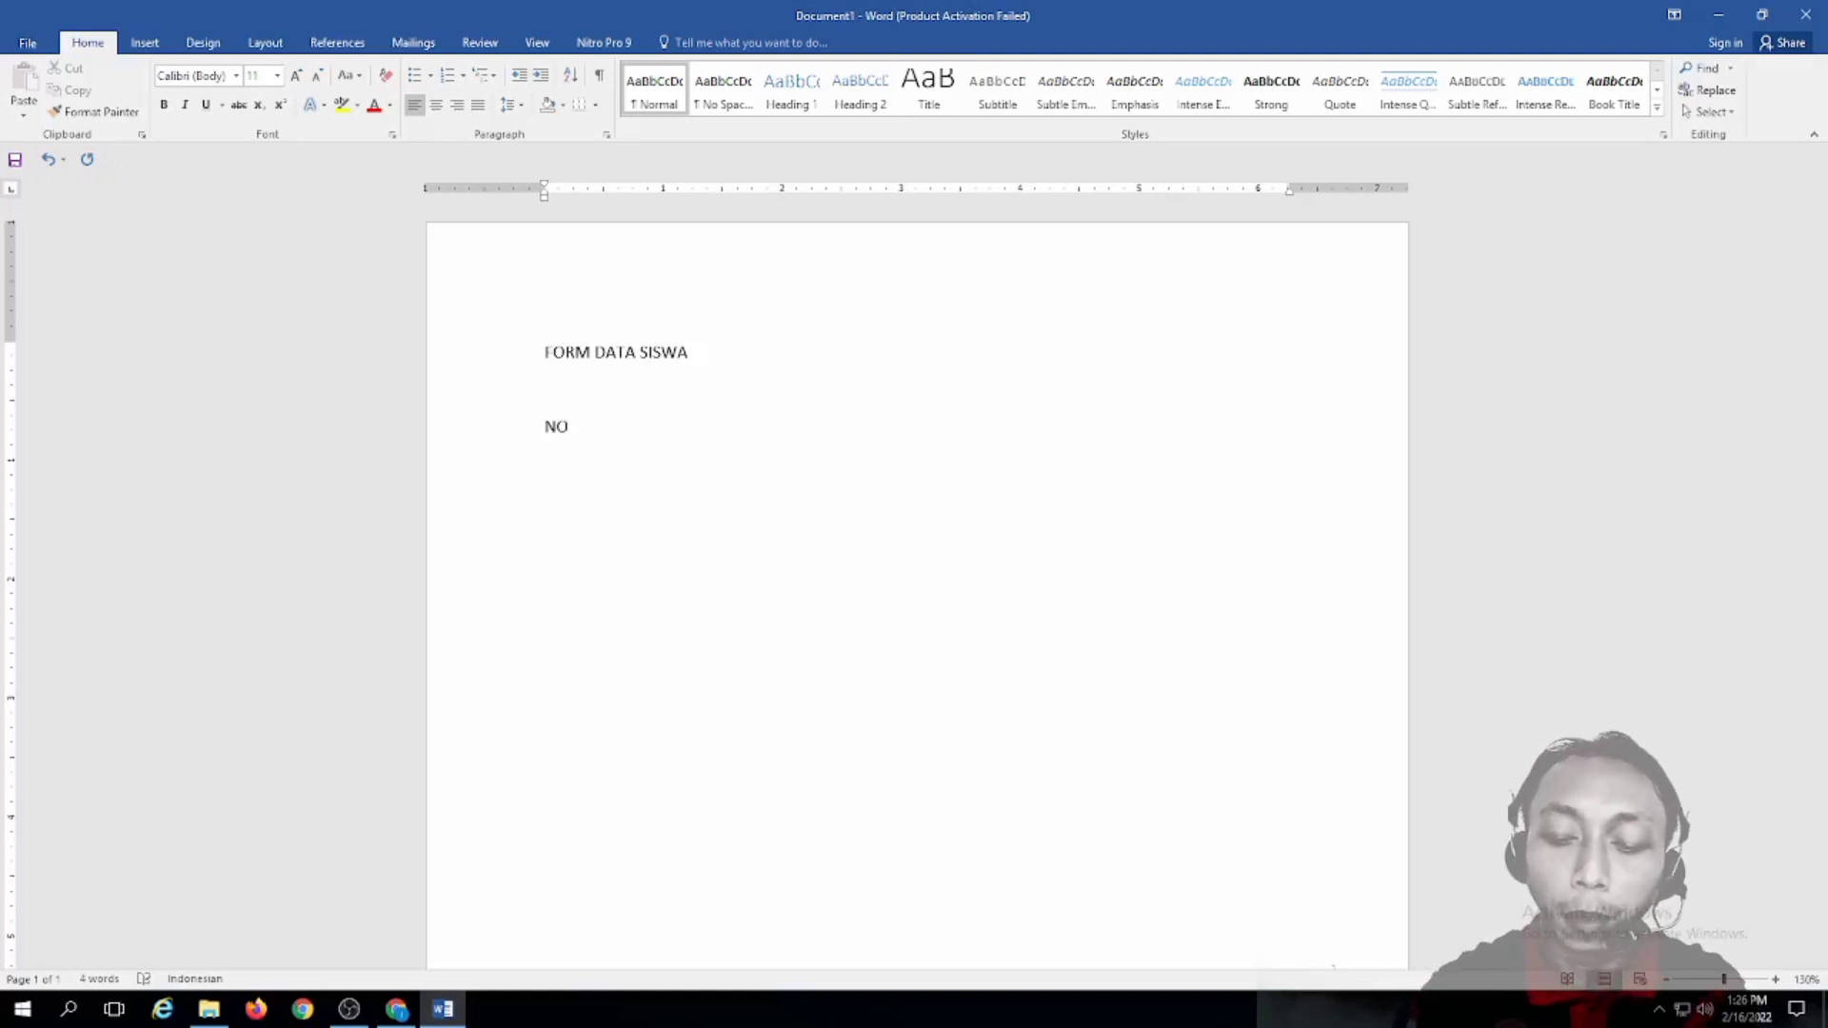
text(.)
key(Tab)
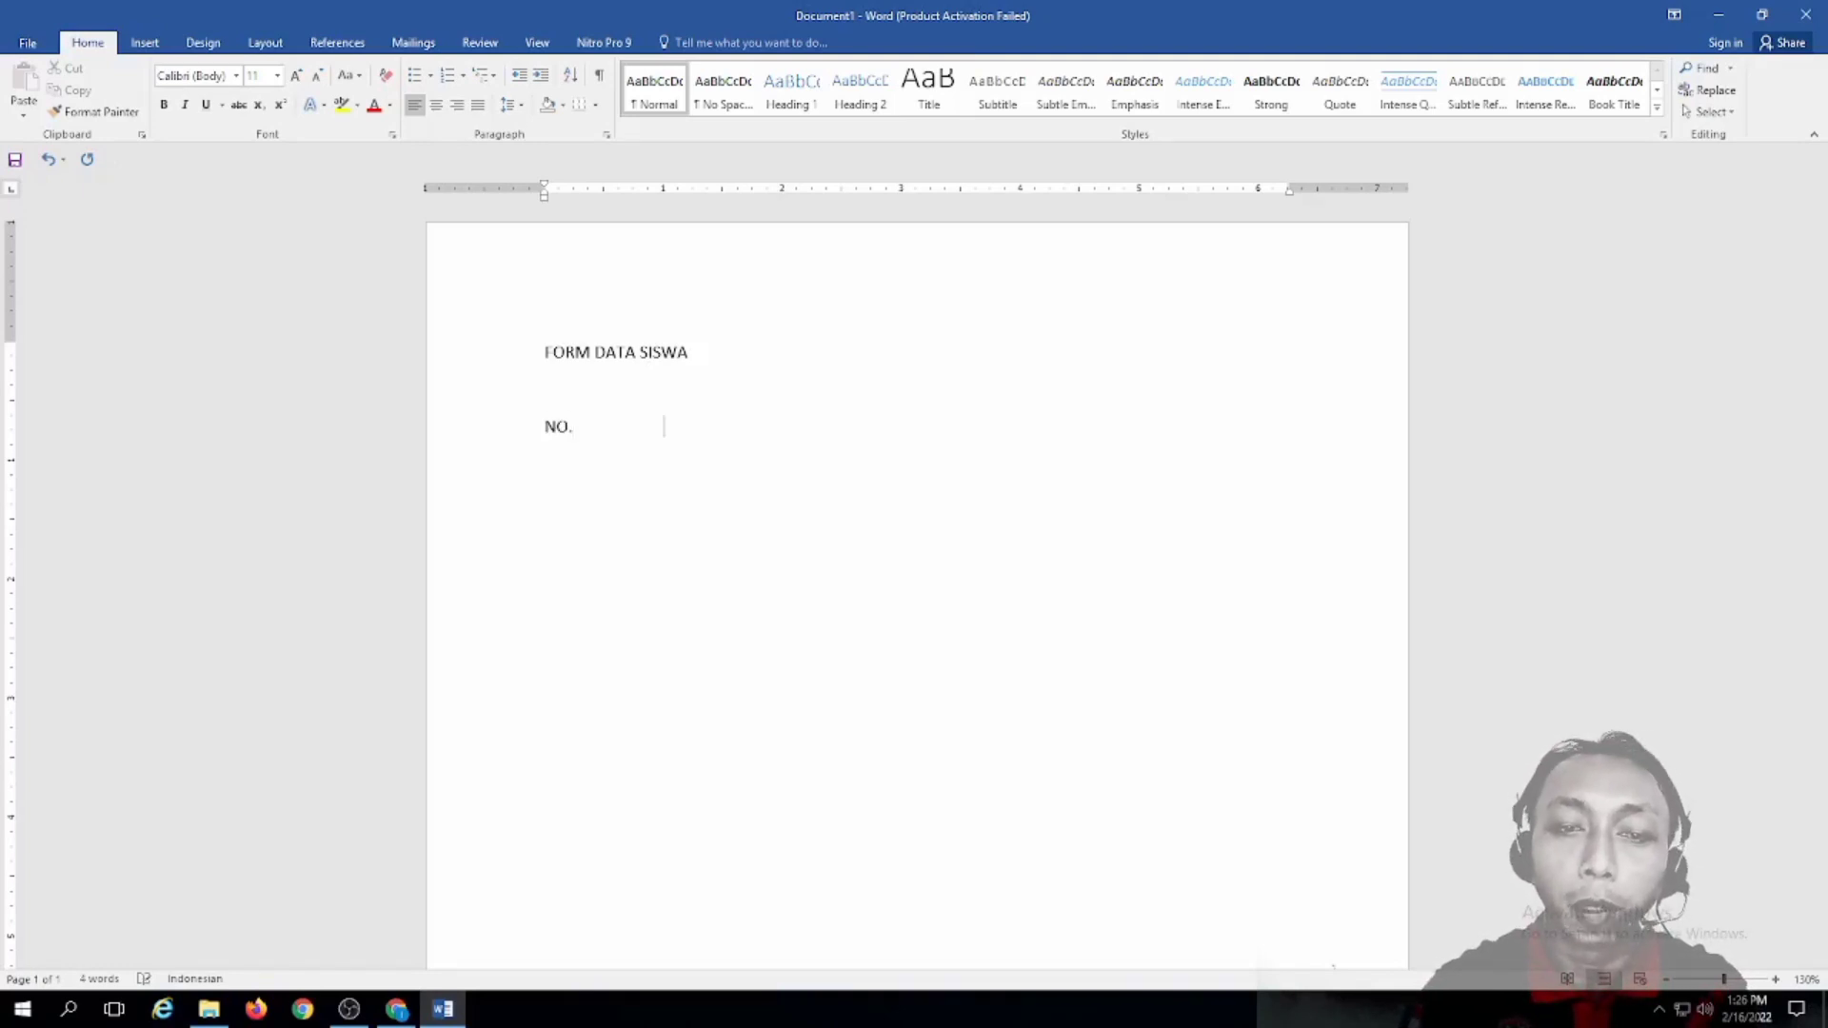
key(Tab)
text(: )
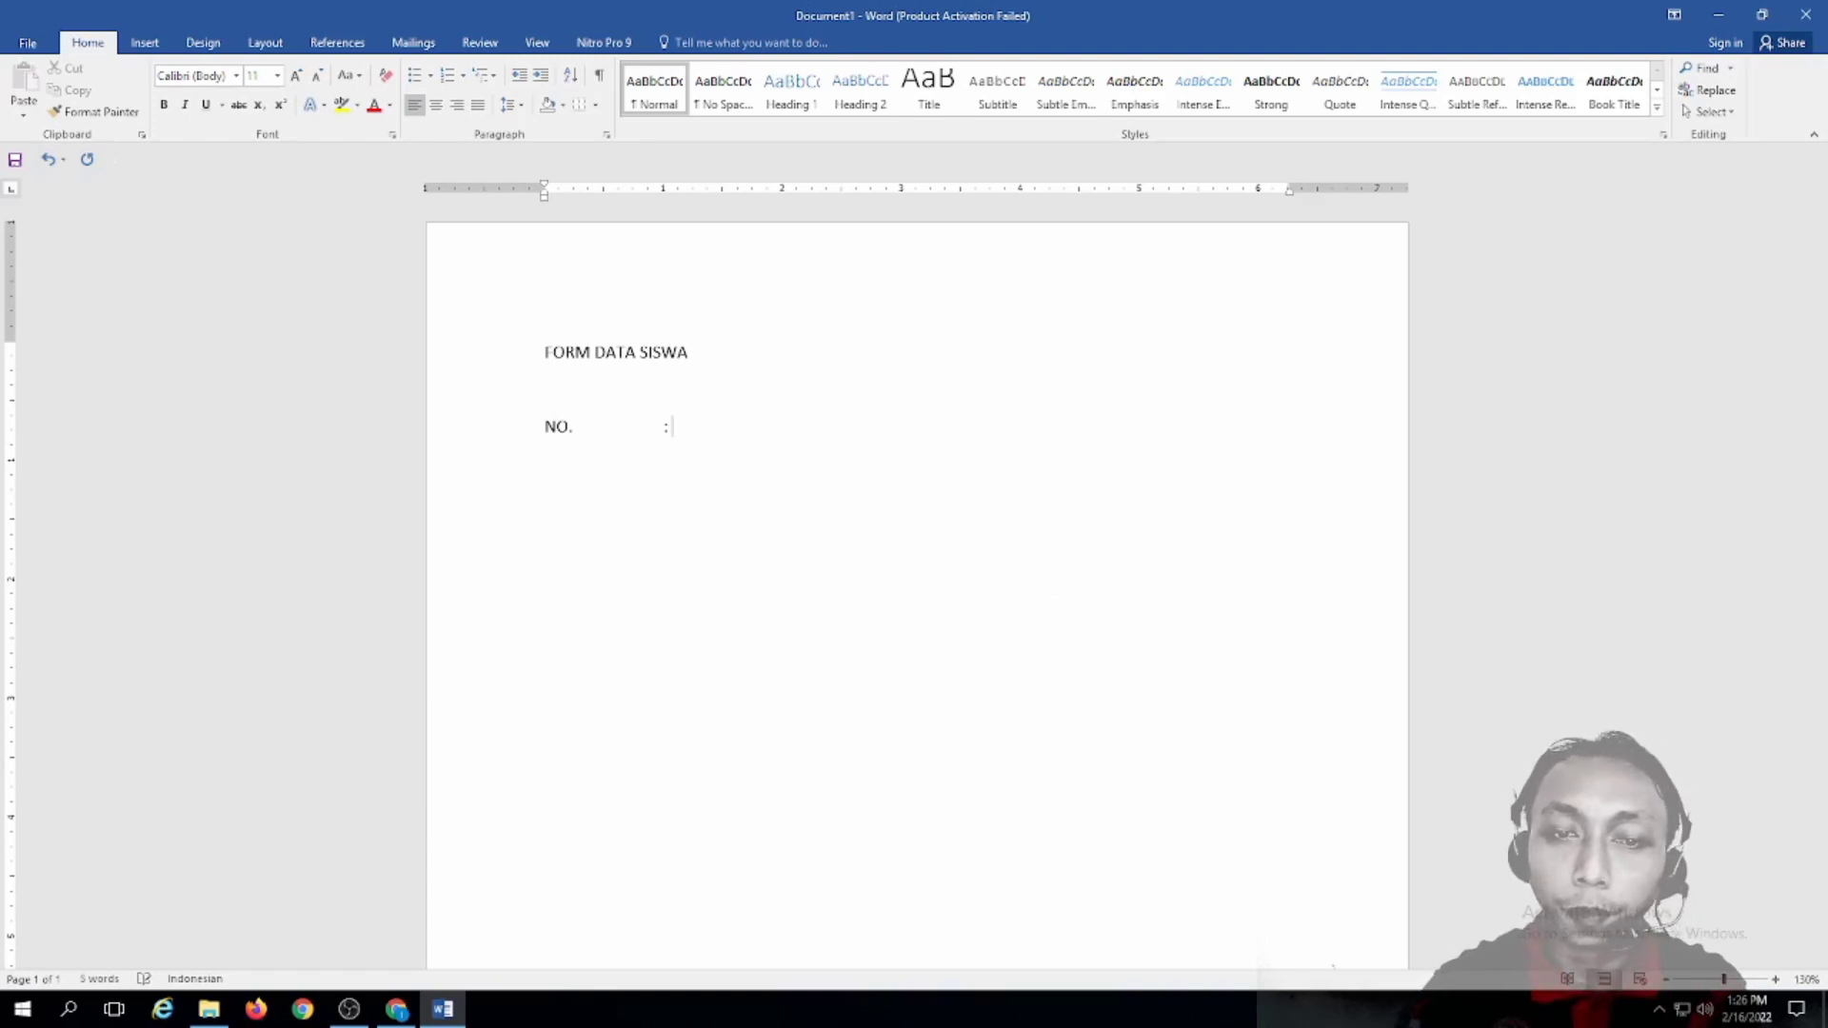
text(NAMA :)
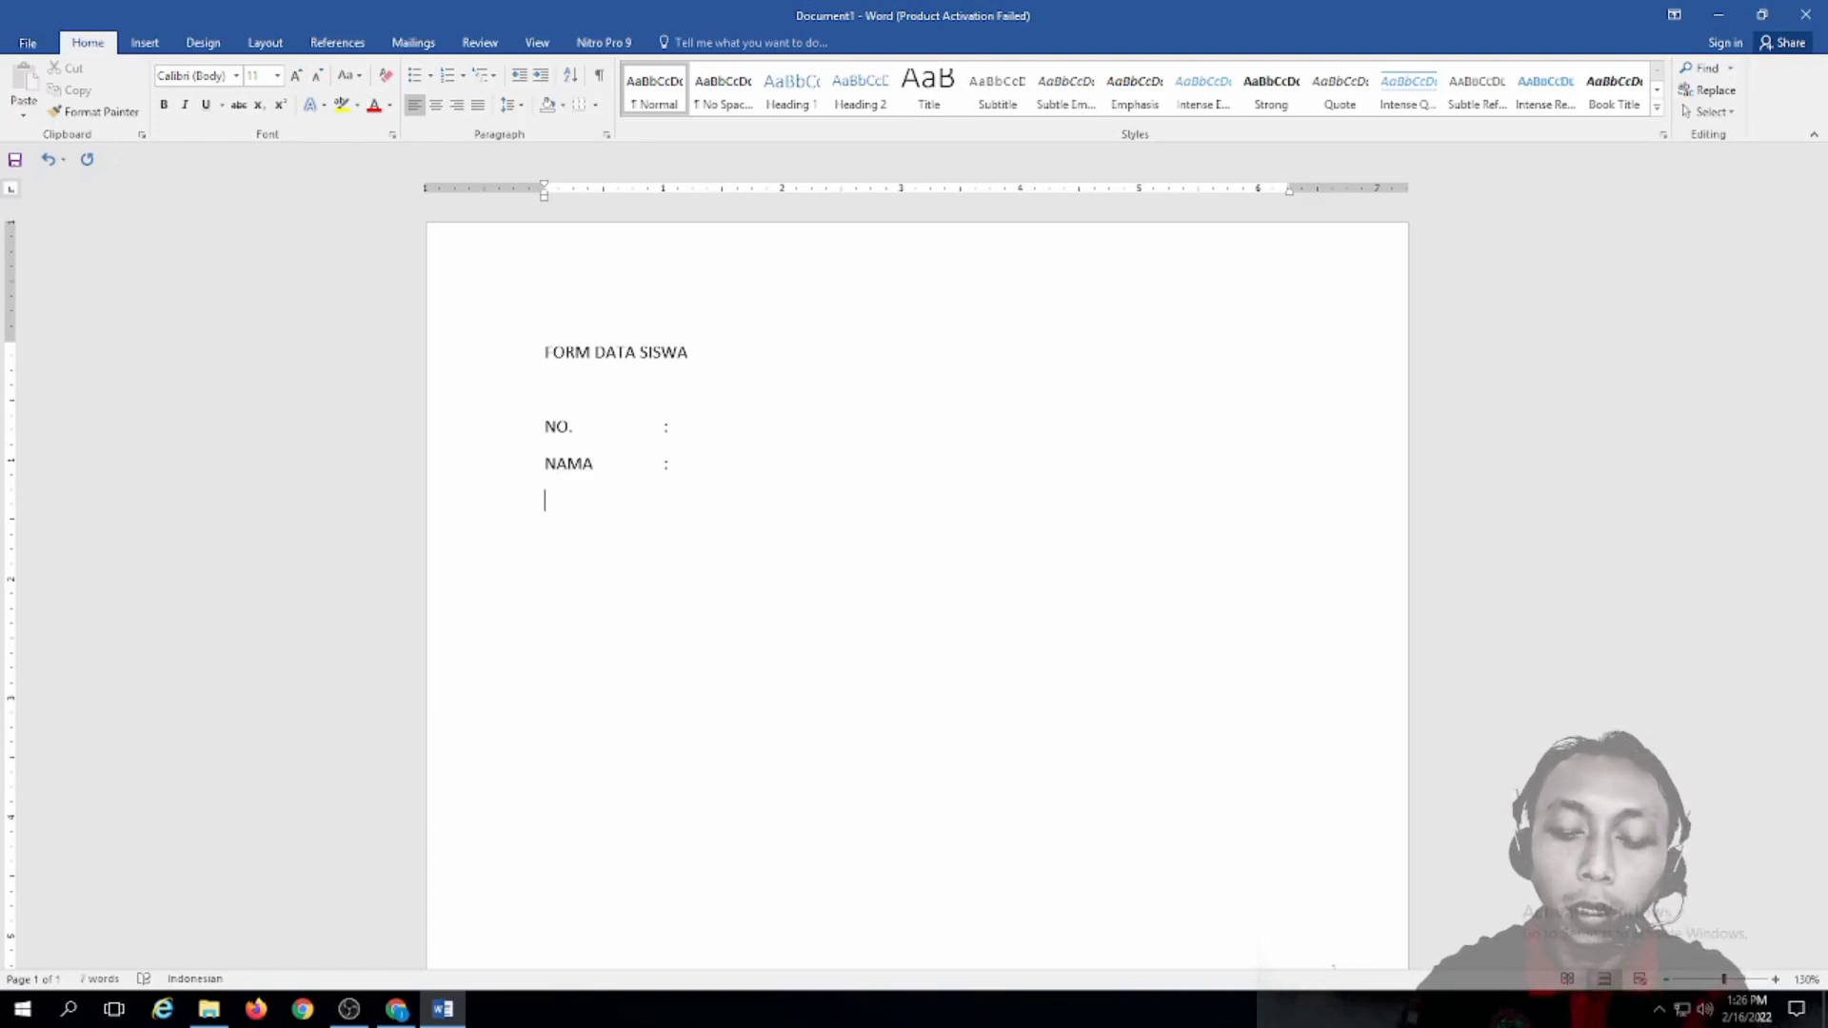
text(KELAS :)
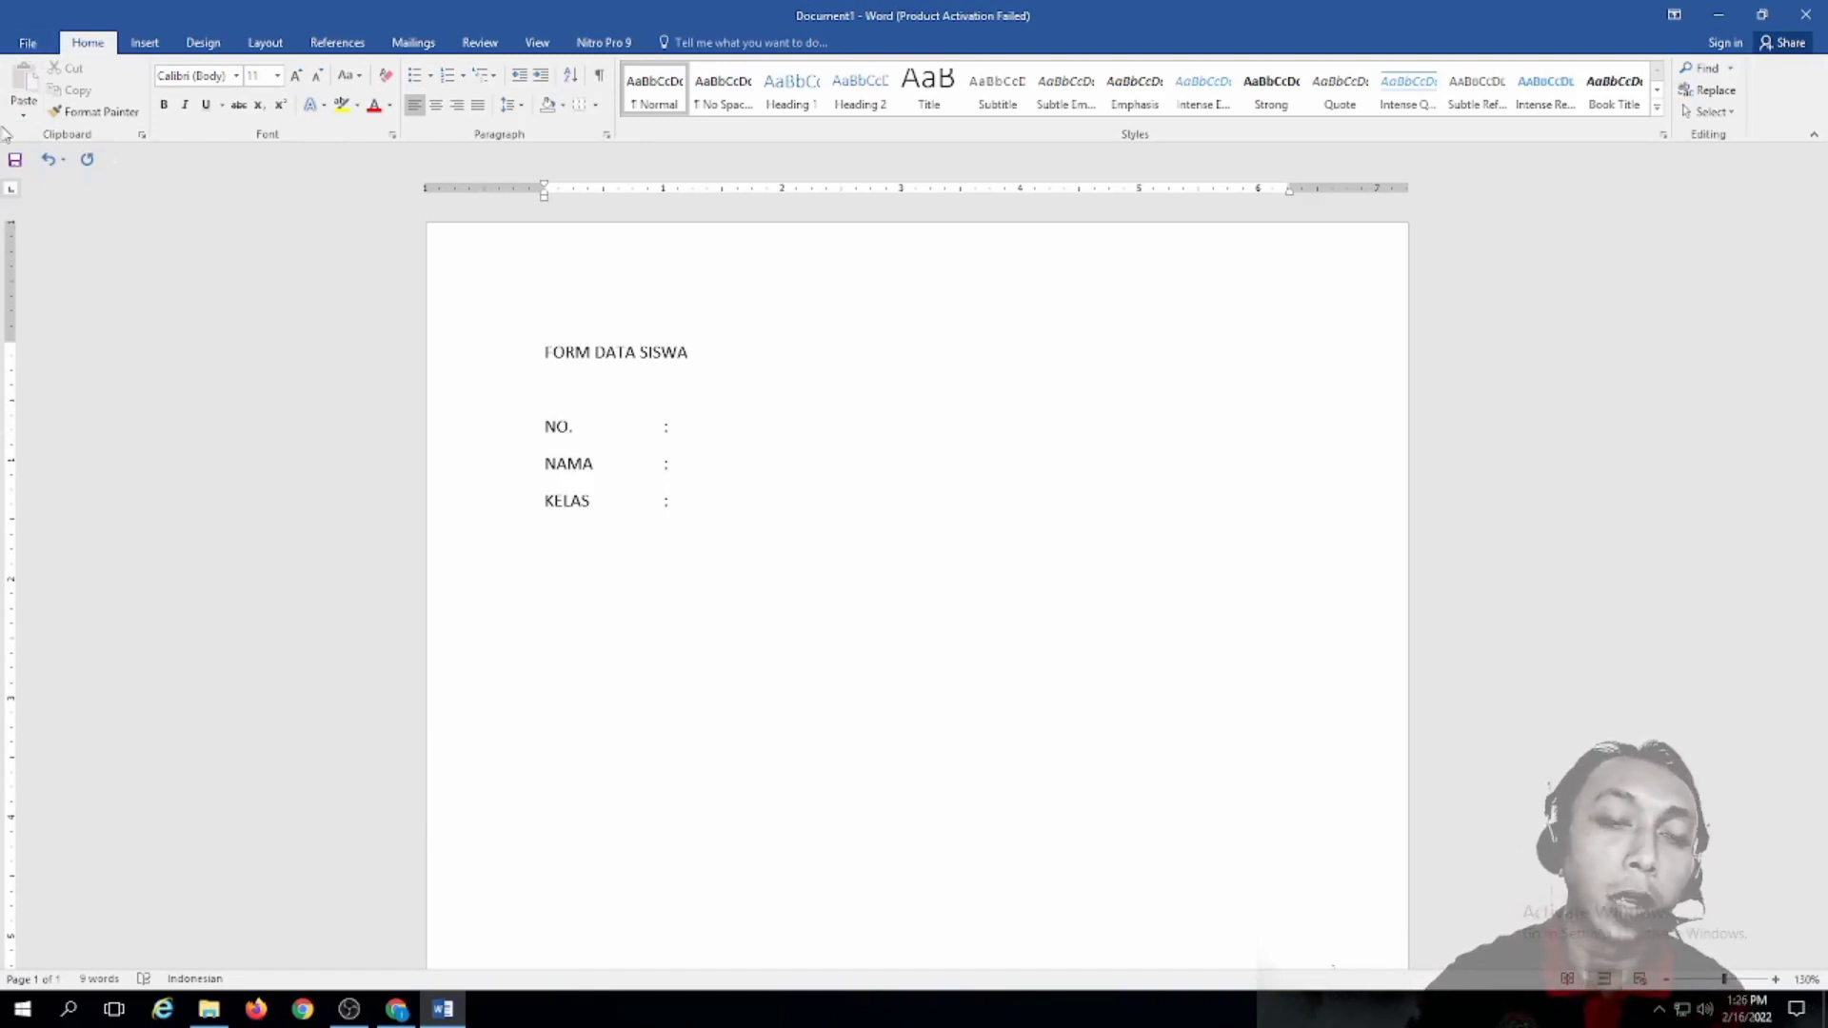
Step: Save the document as FORM DATA SISWA.docx in a new folder named LATIHAN MERGER inside Documents
click(27, 44)
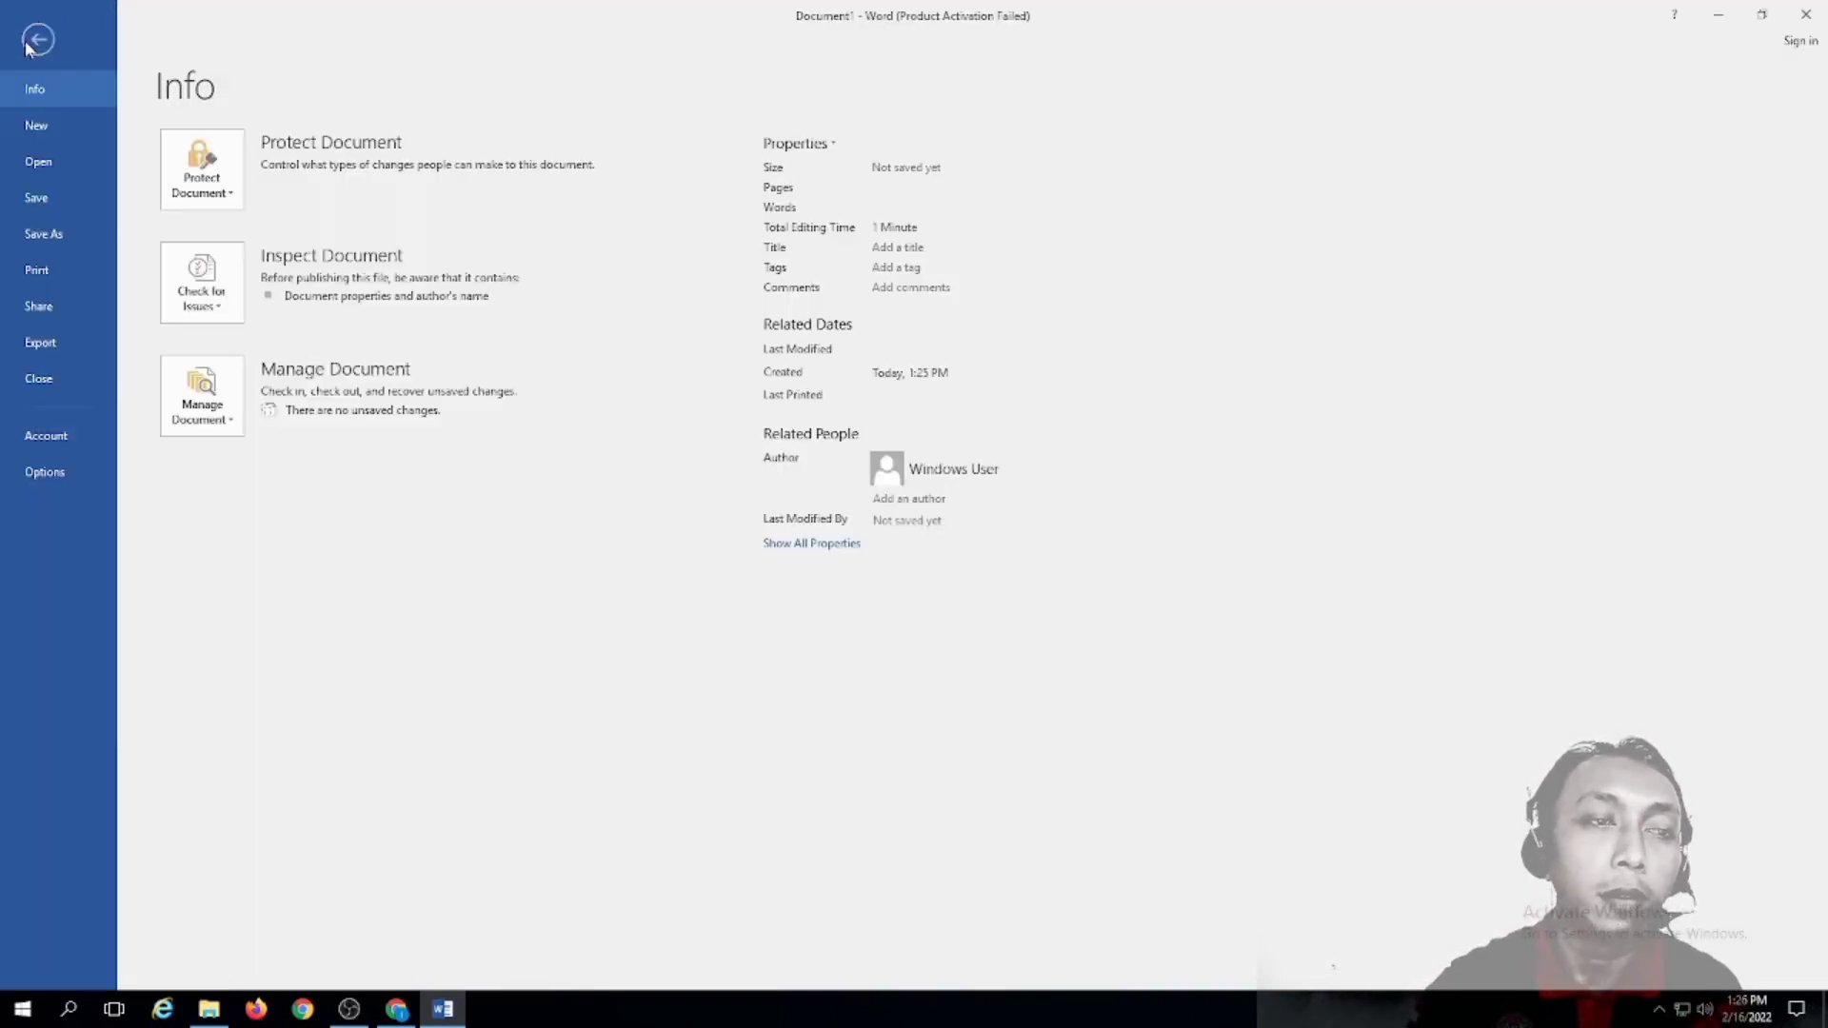
click(32, 202)
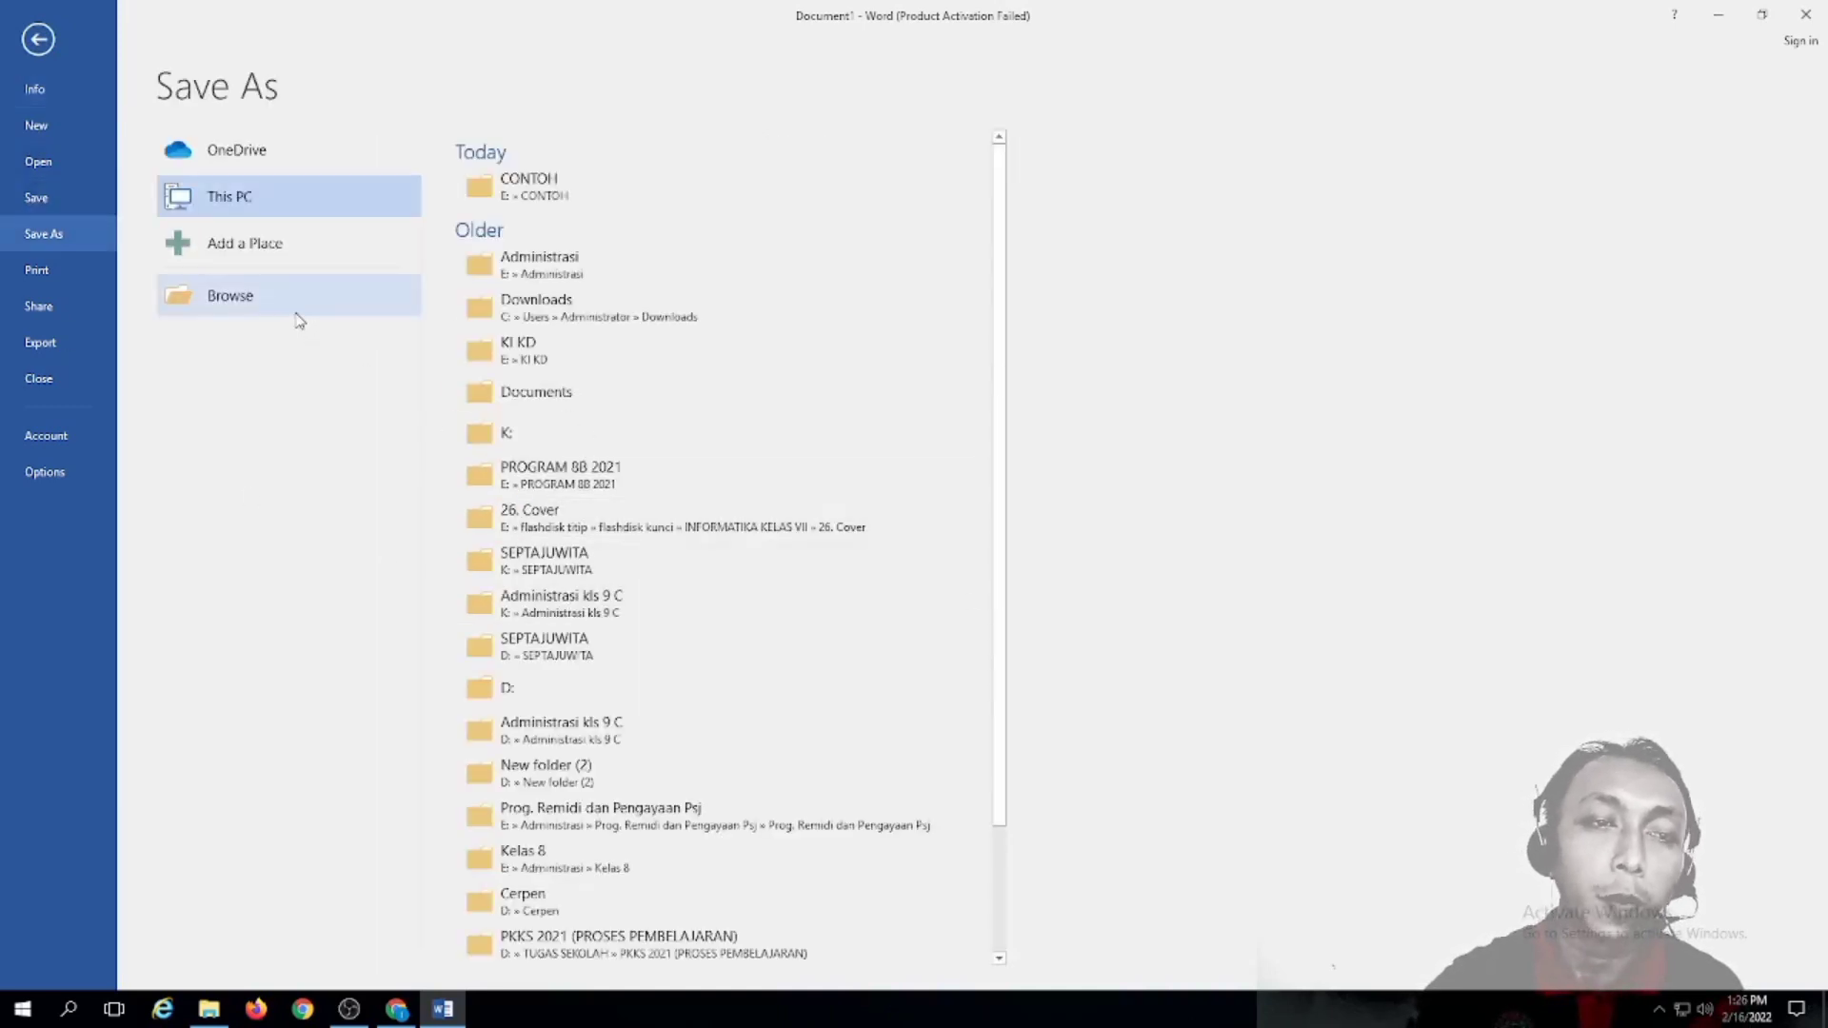
click(299, 319)
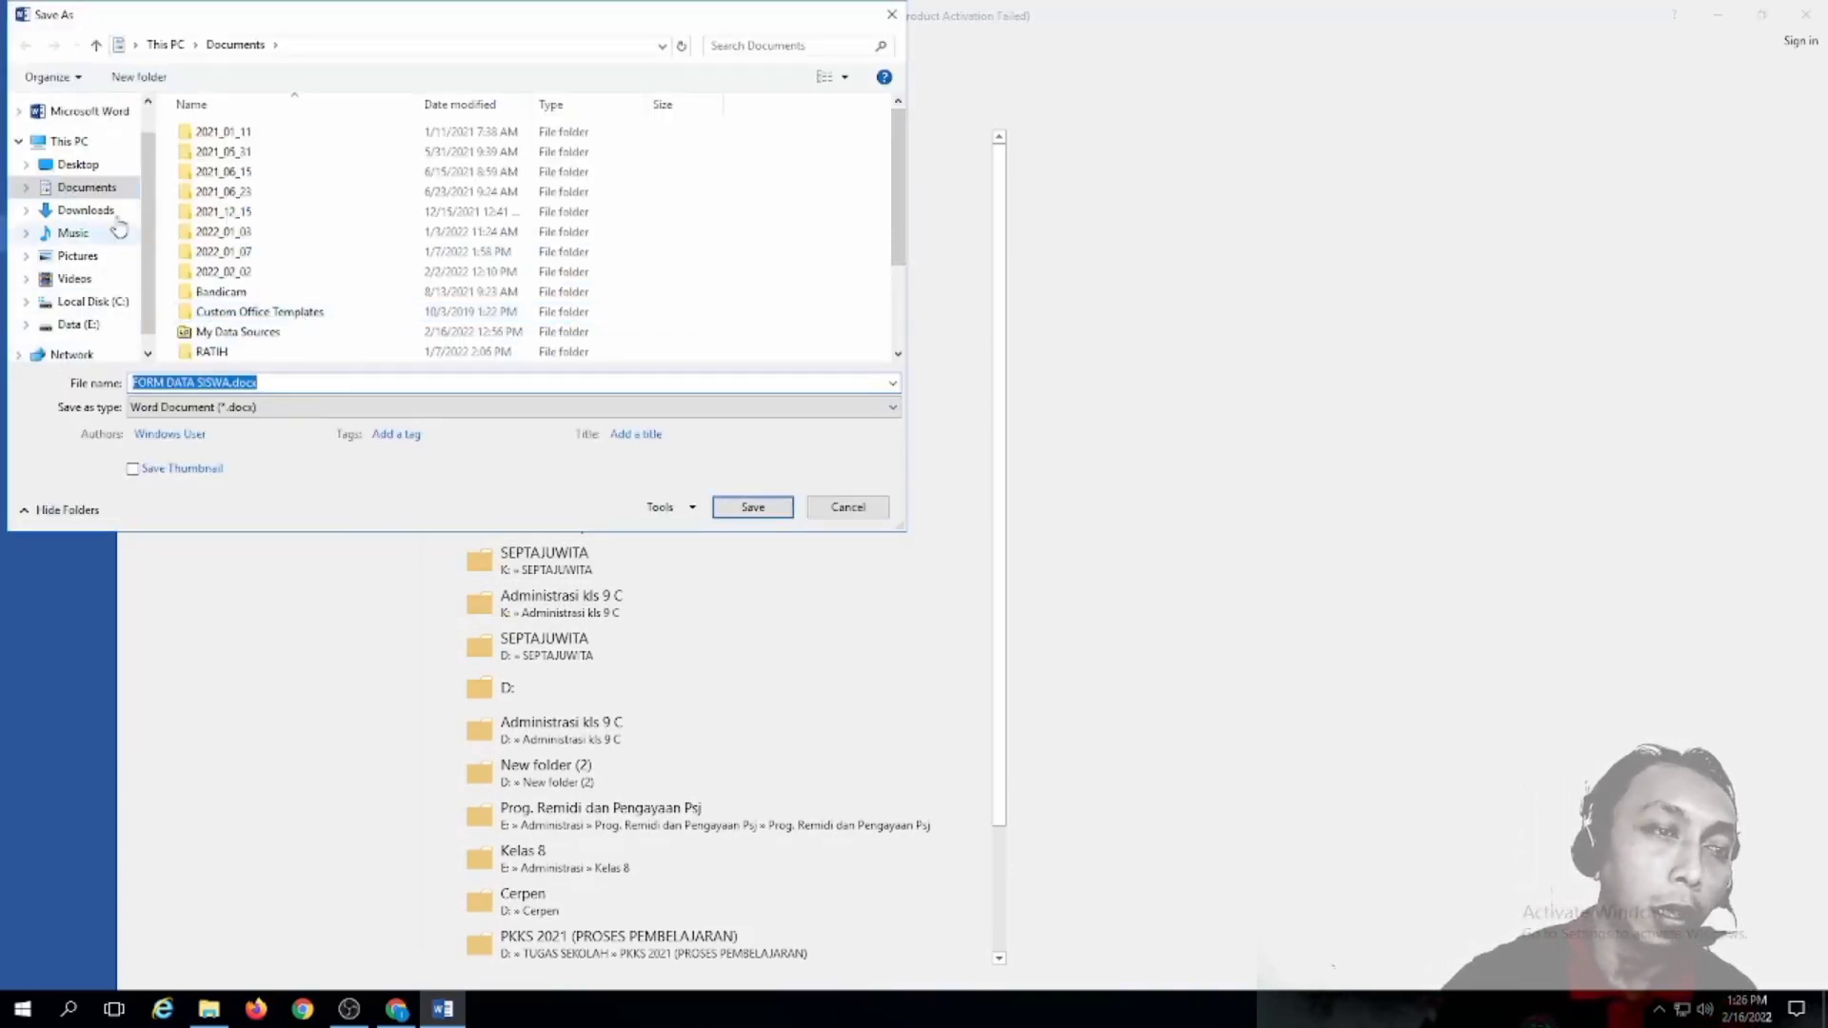
click(98, 193)
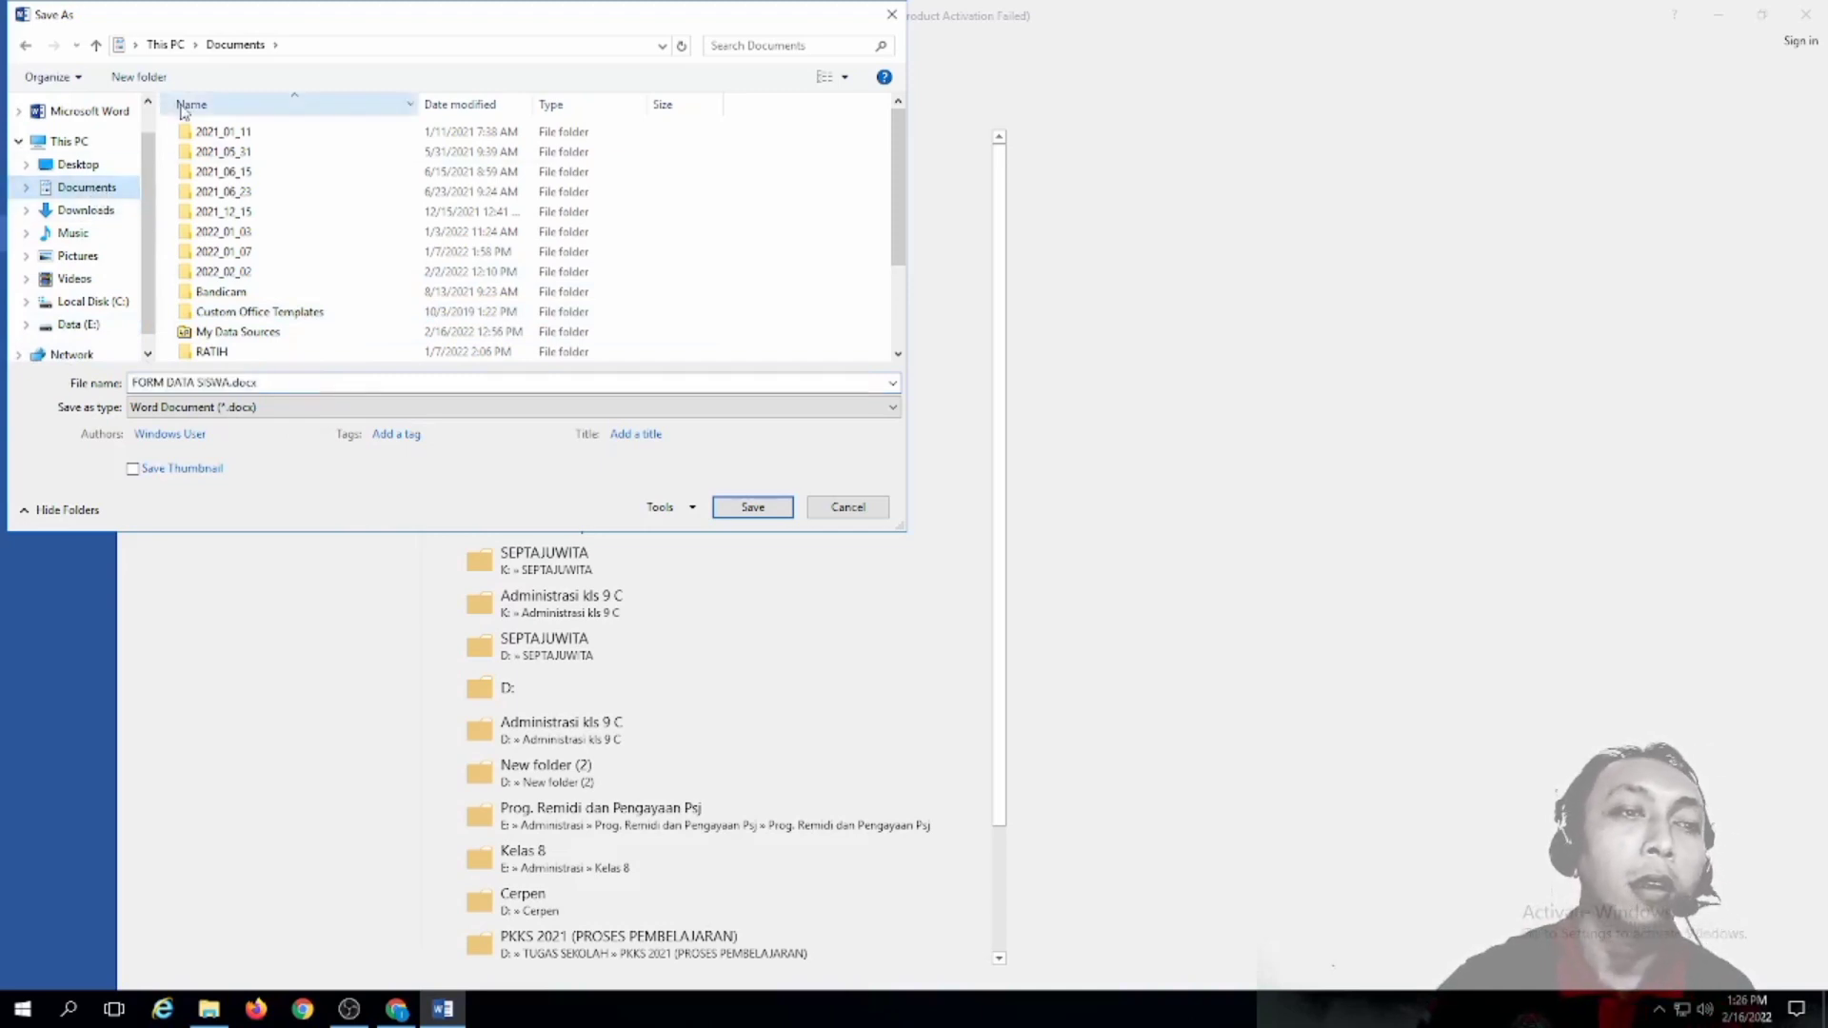
click(152, 78)
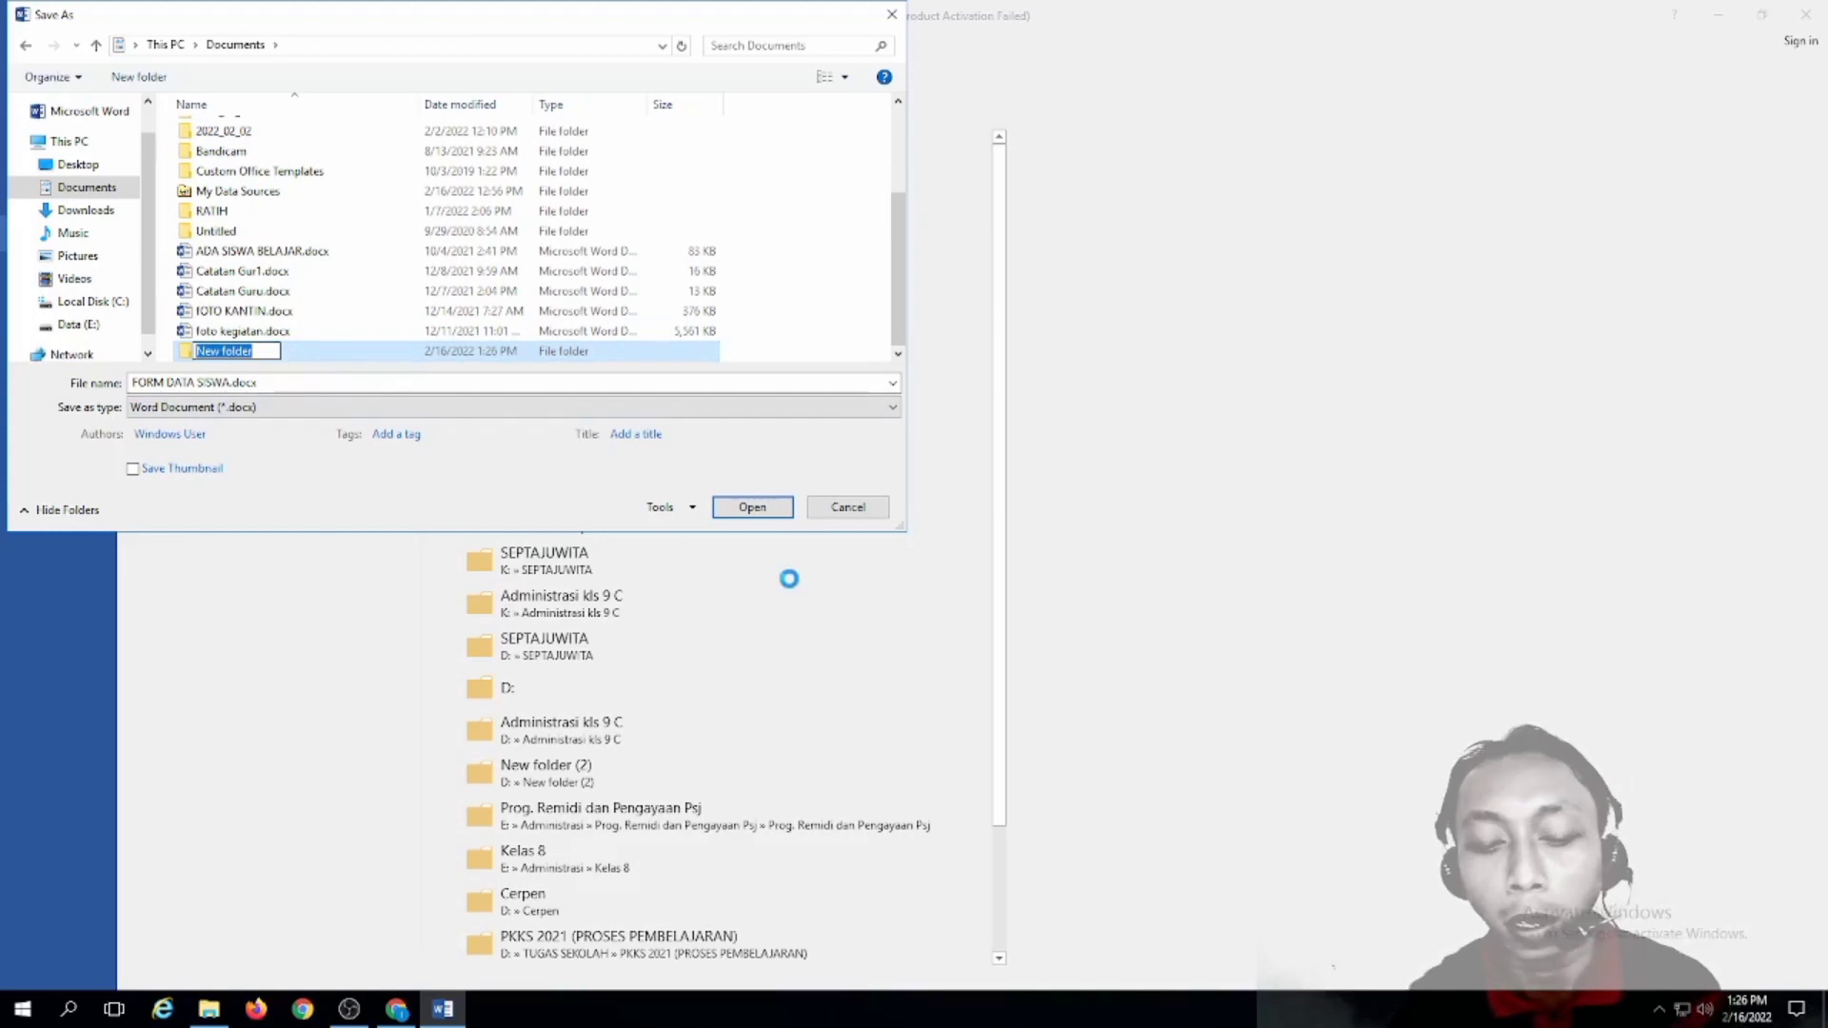
text(LATIHAN)
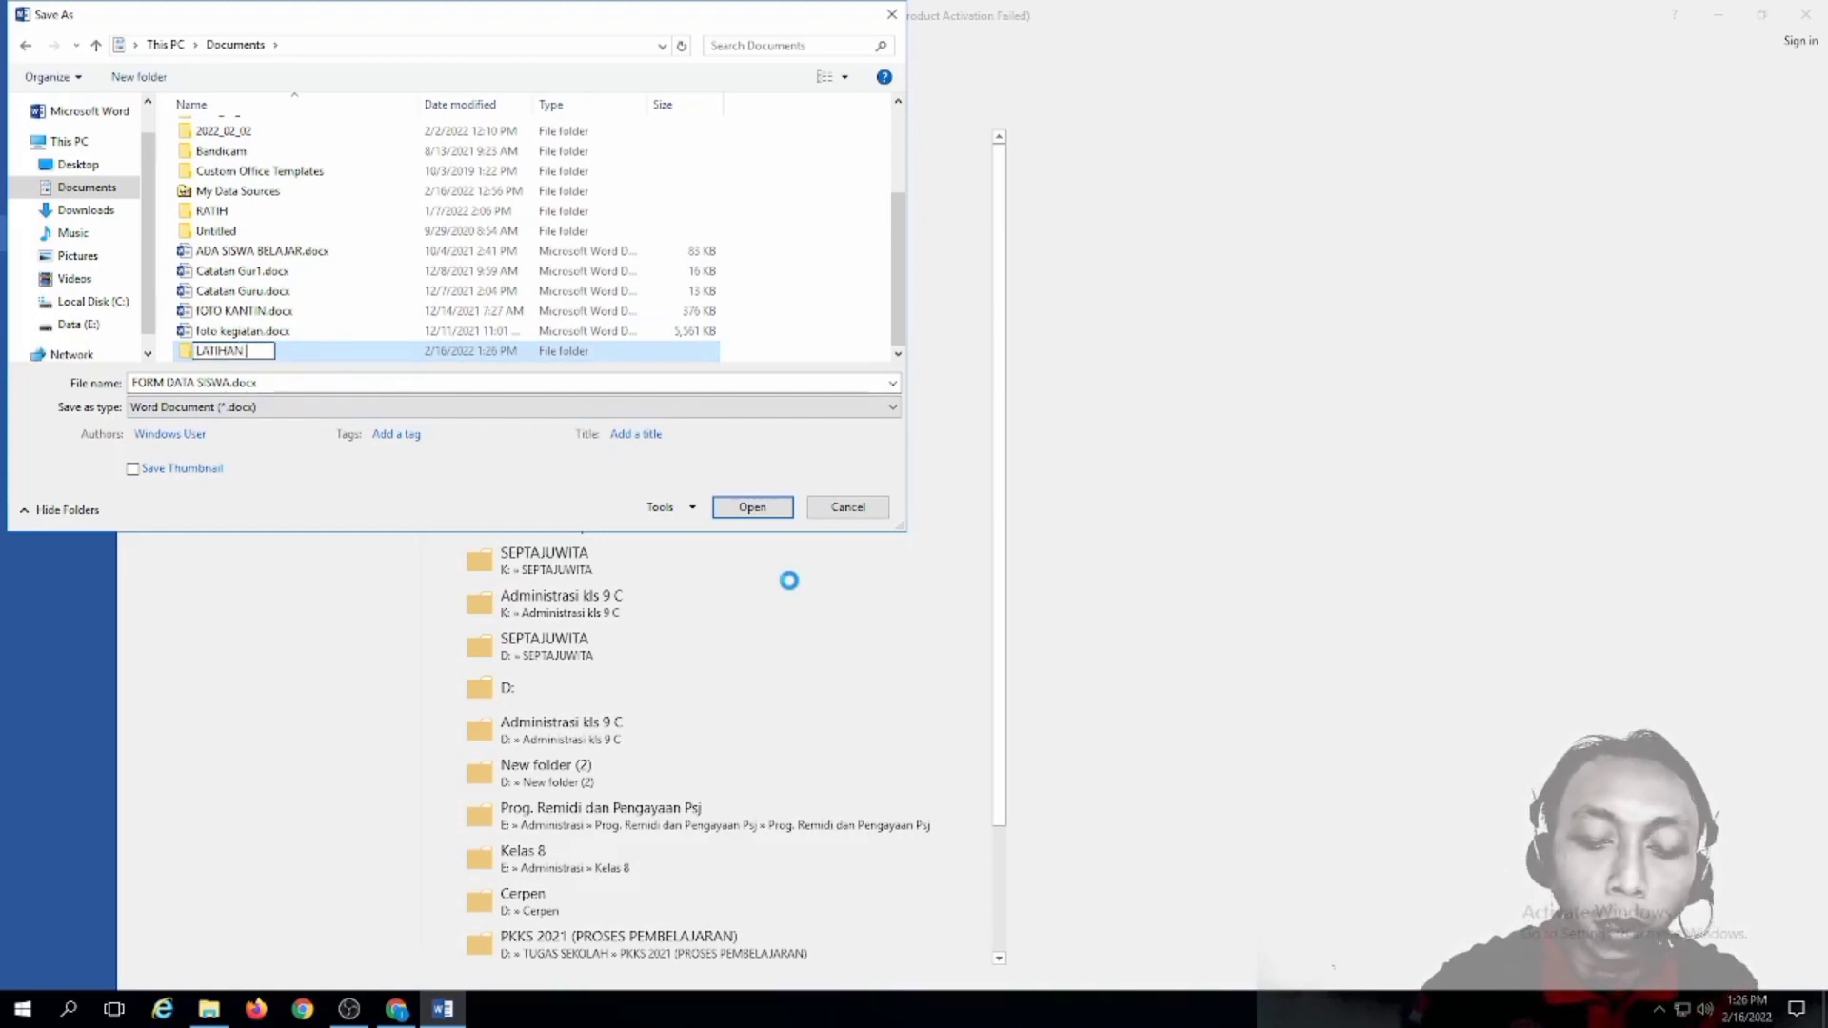
text( MERGER)
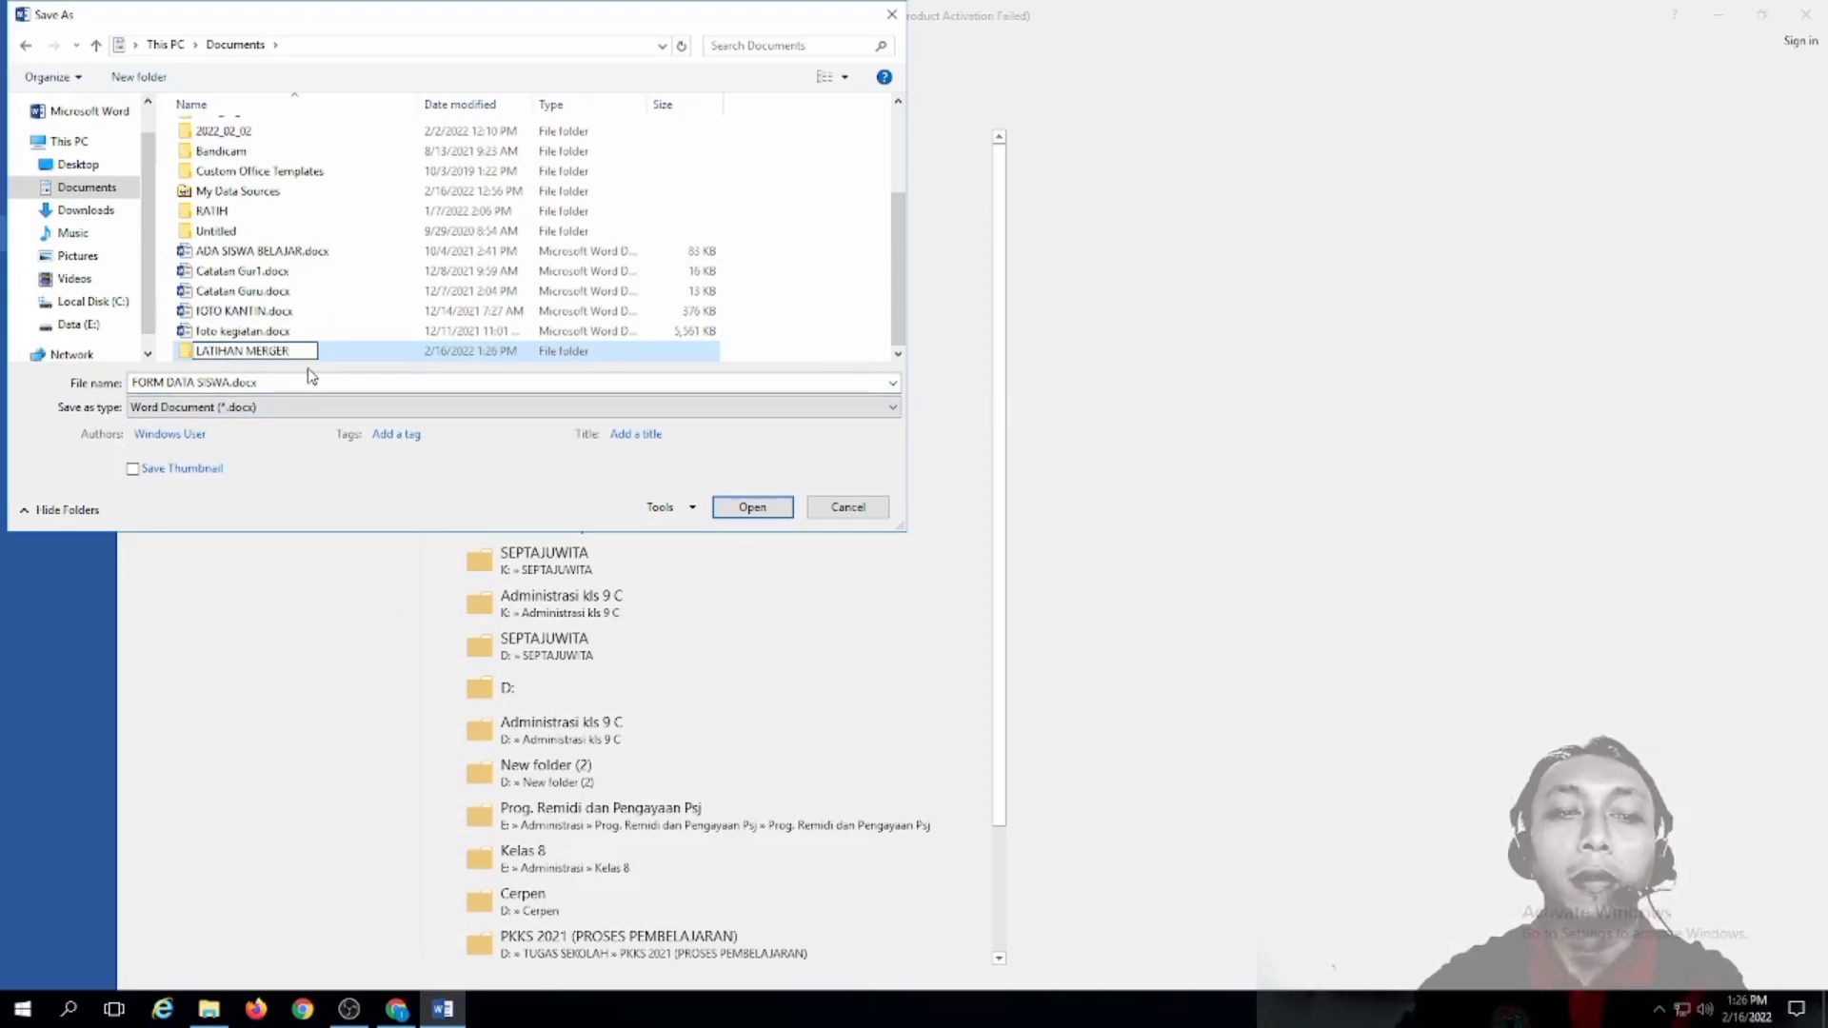
click(747, 509)
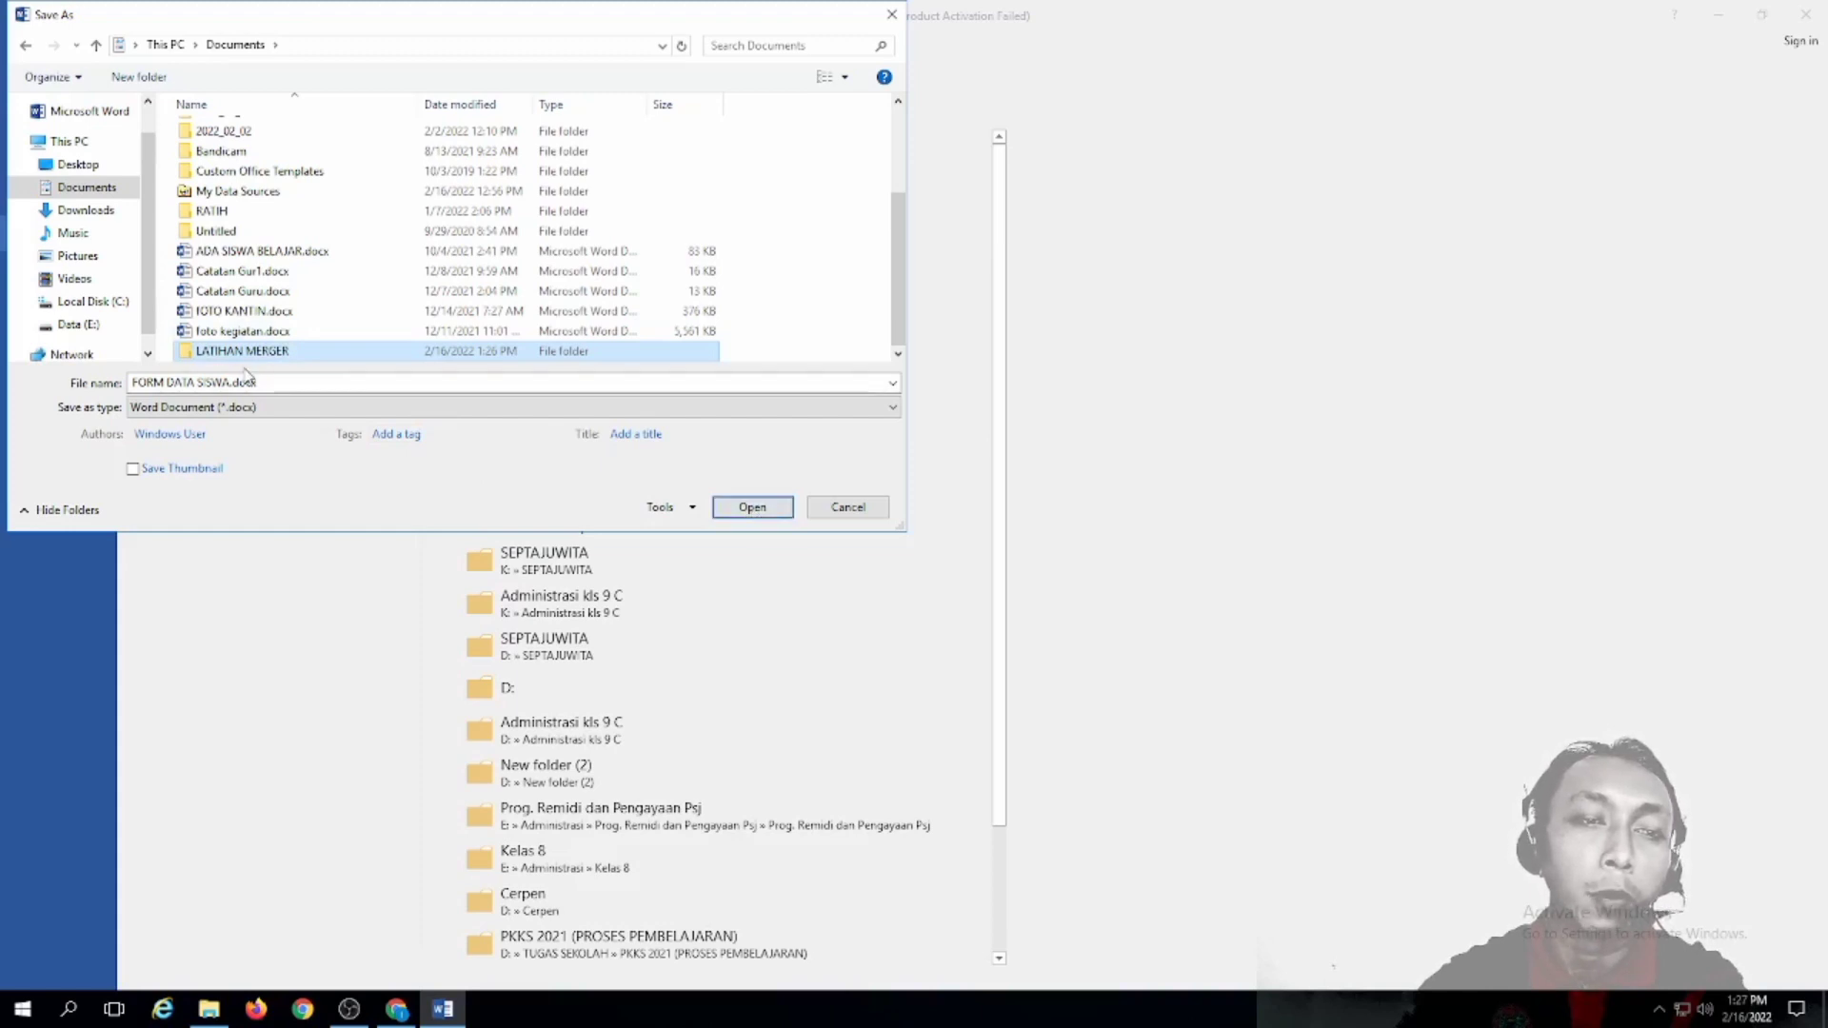
click(753, 509)
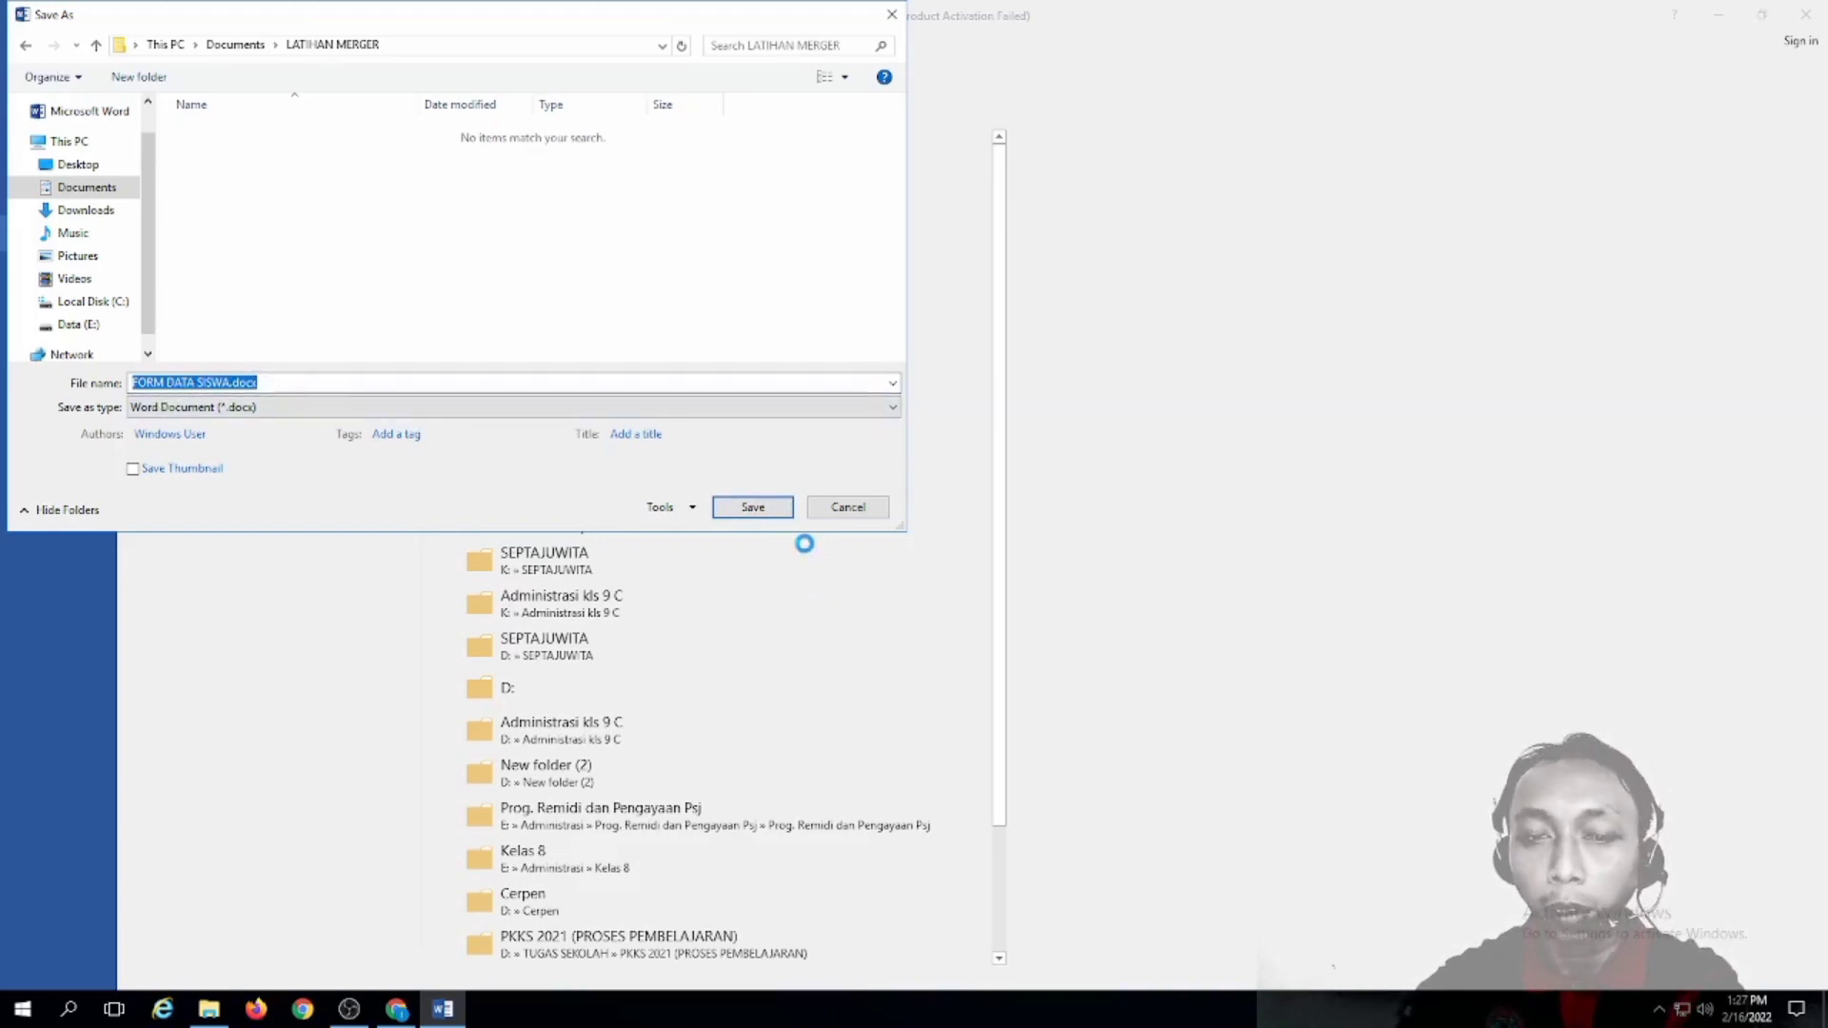
click(753, 507)
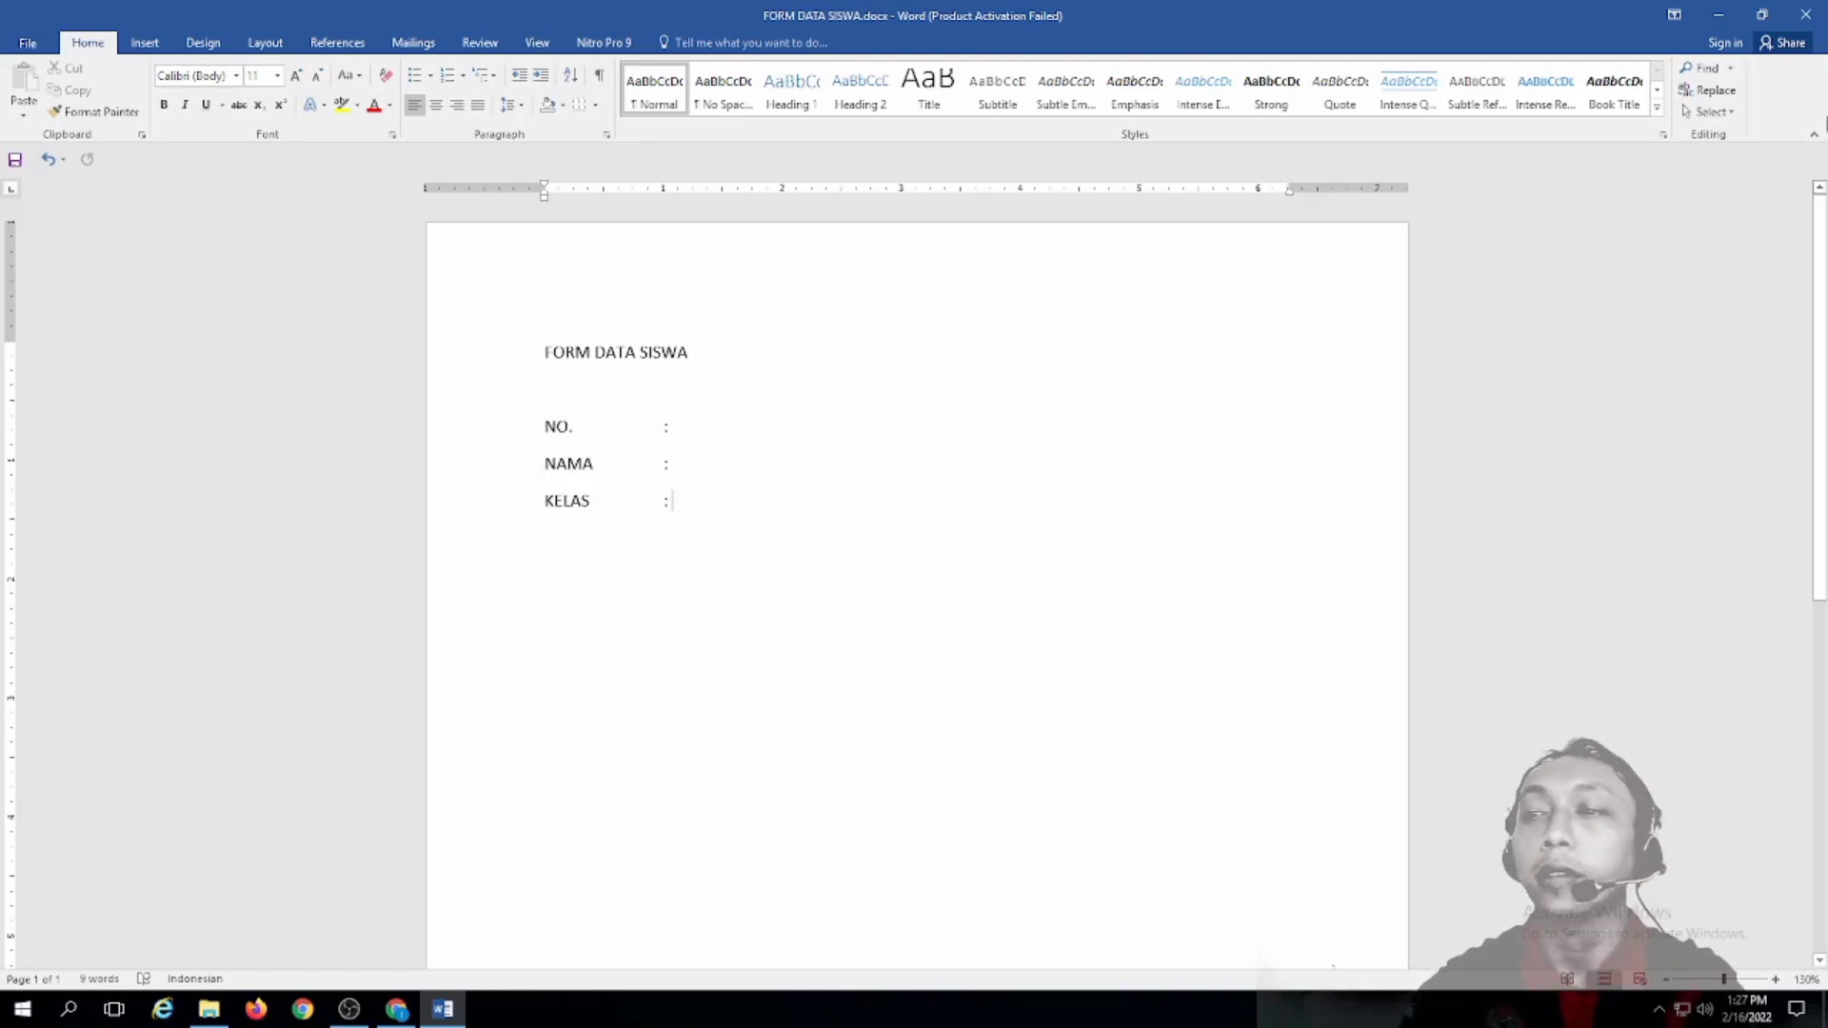
Step: Minimize Word, start Excel 2016 in a maximized window, and create a blank workbook with cell A1 selected
click(1724, 14)
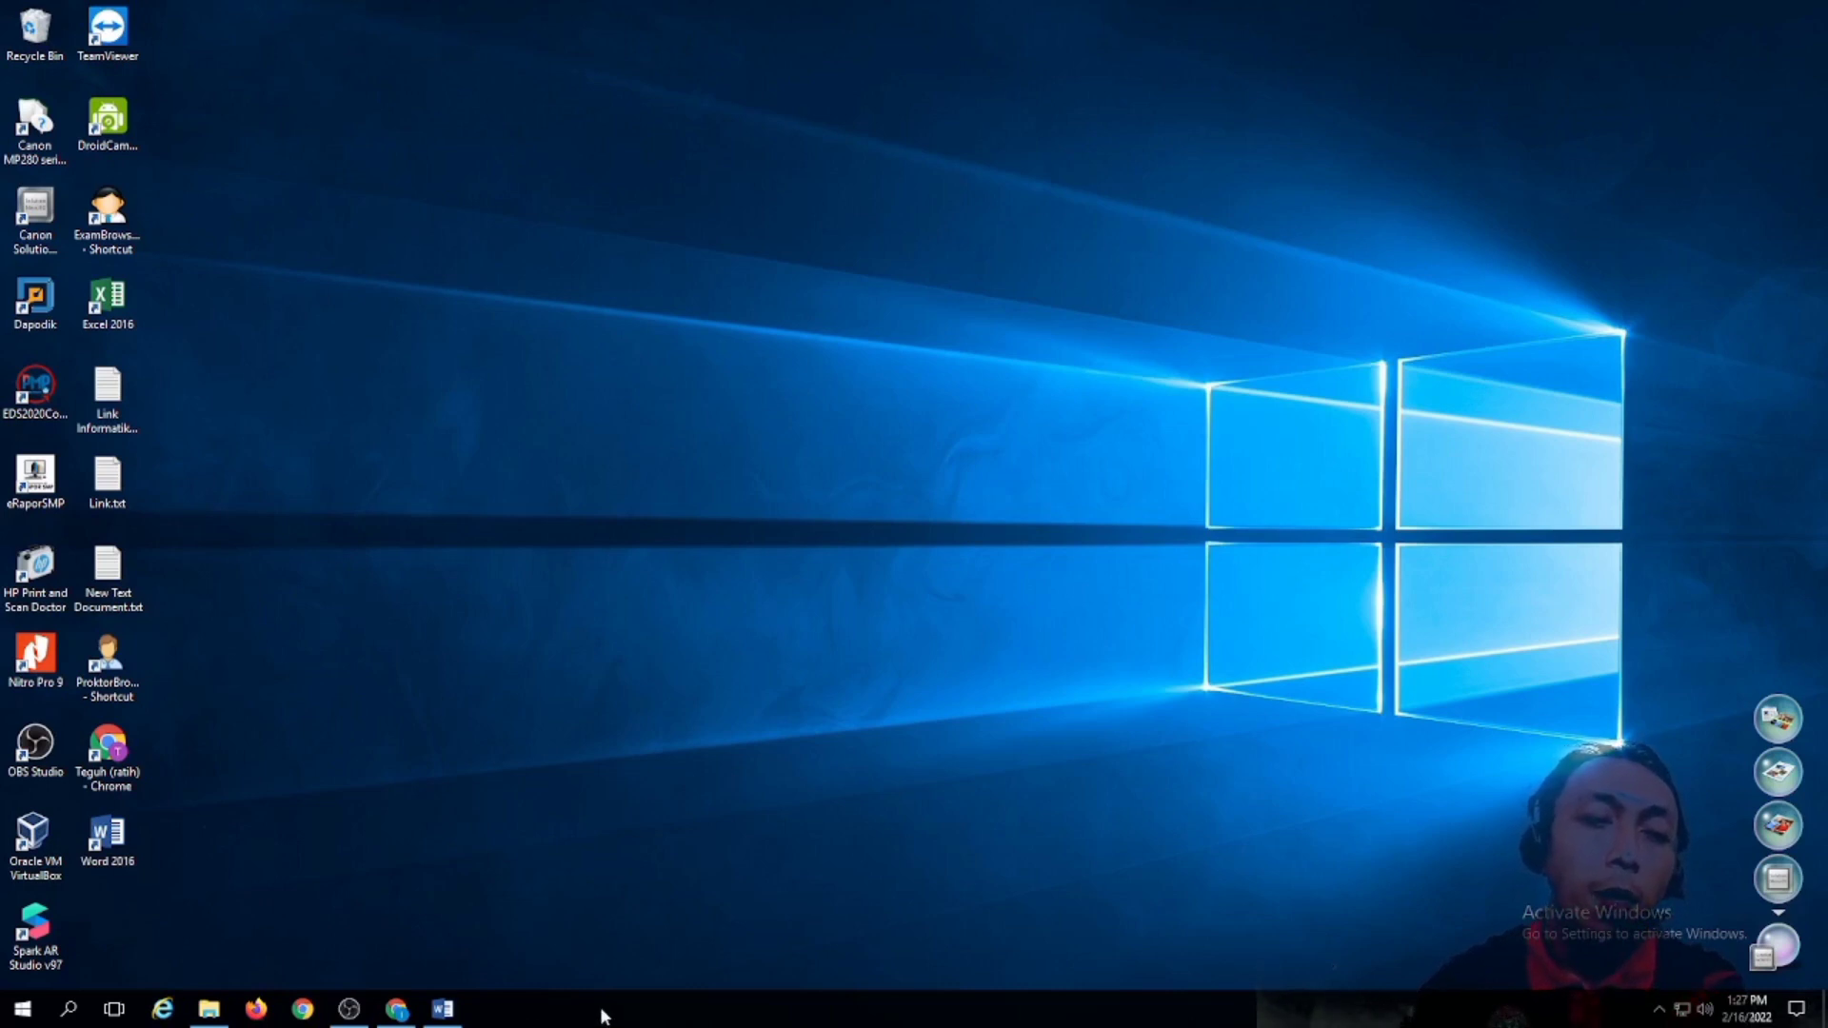
right_click(767, 469)
click(807, 526)
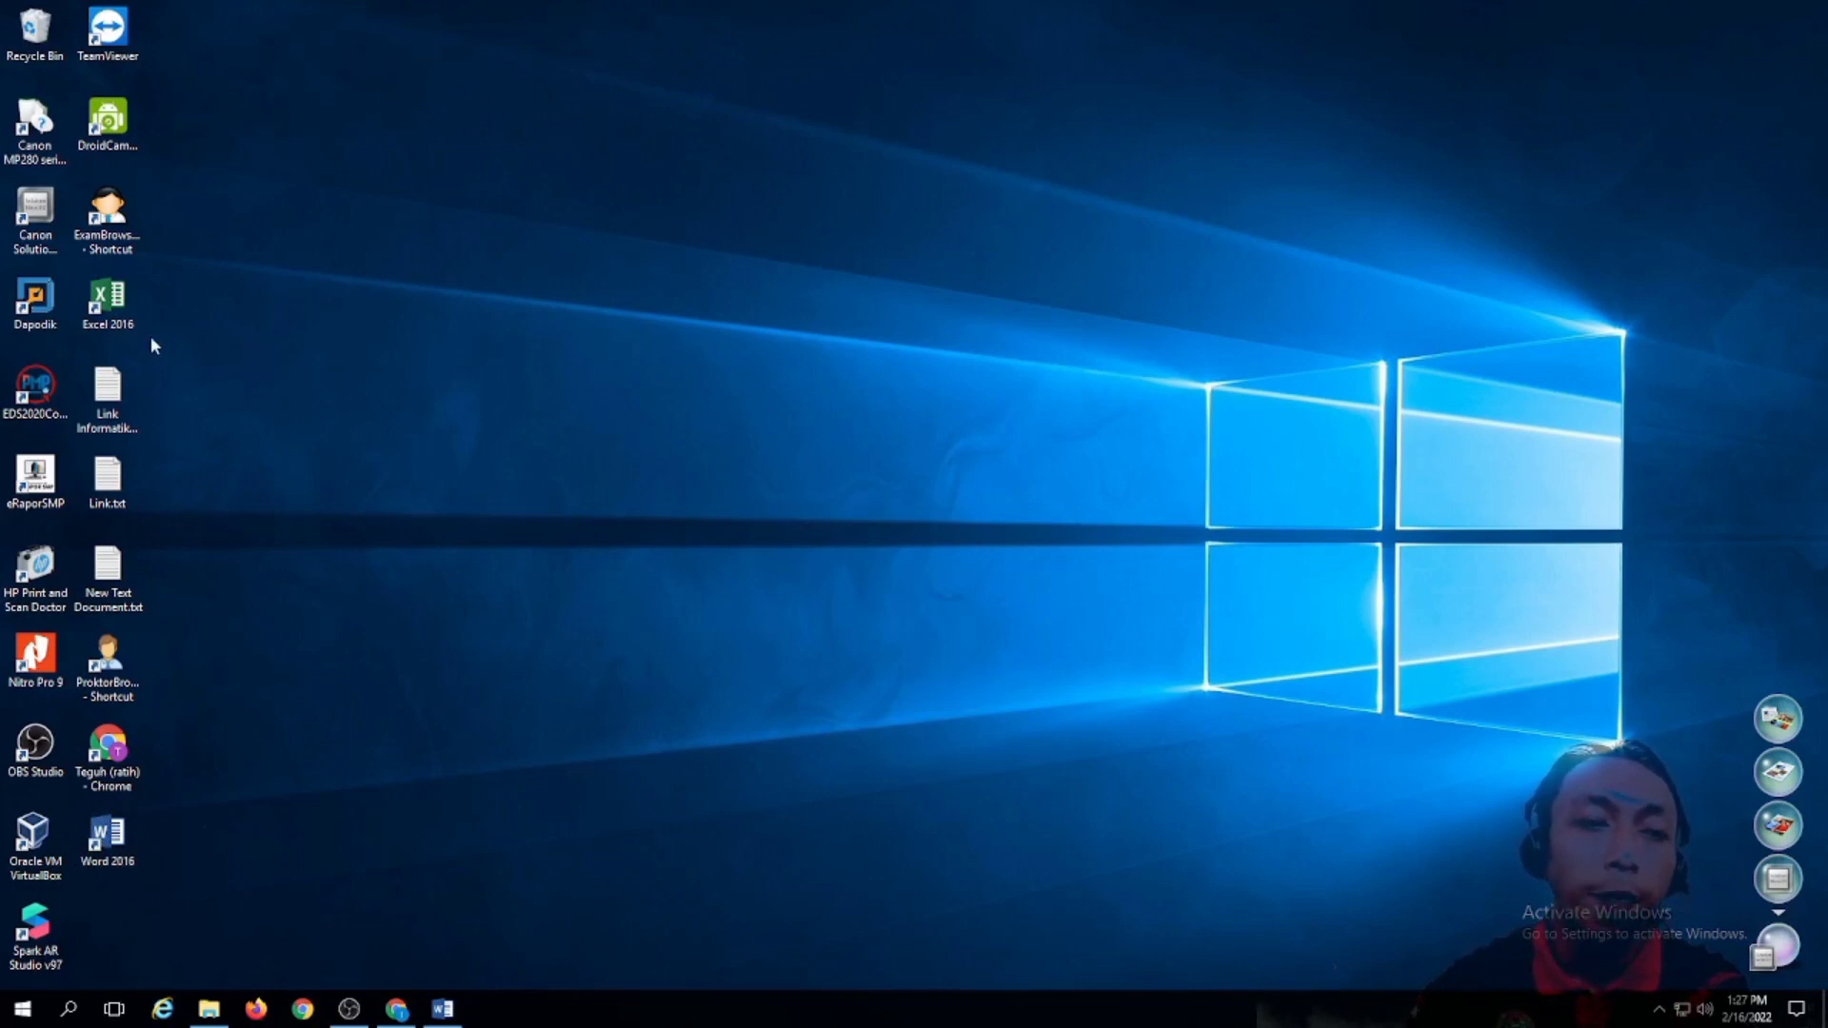
double_click(127, 315)
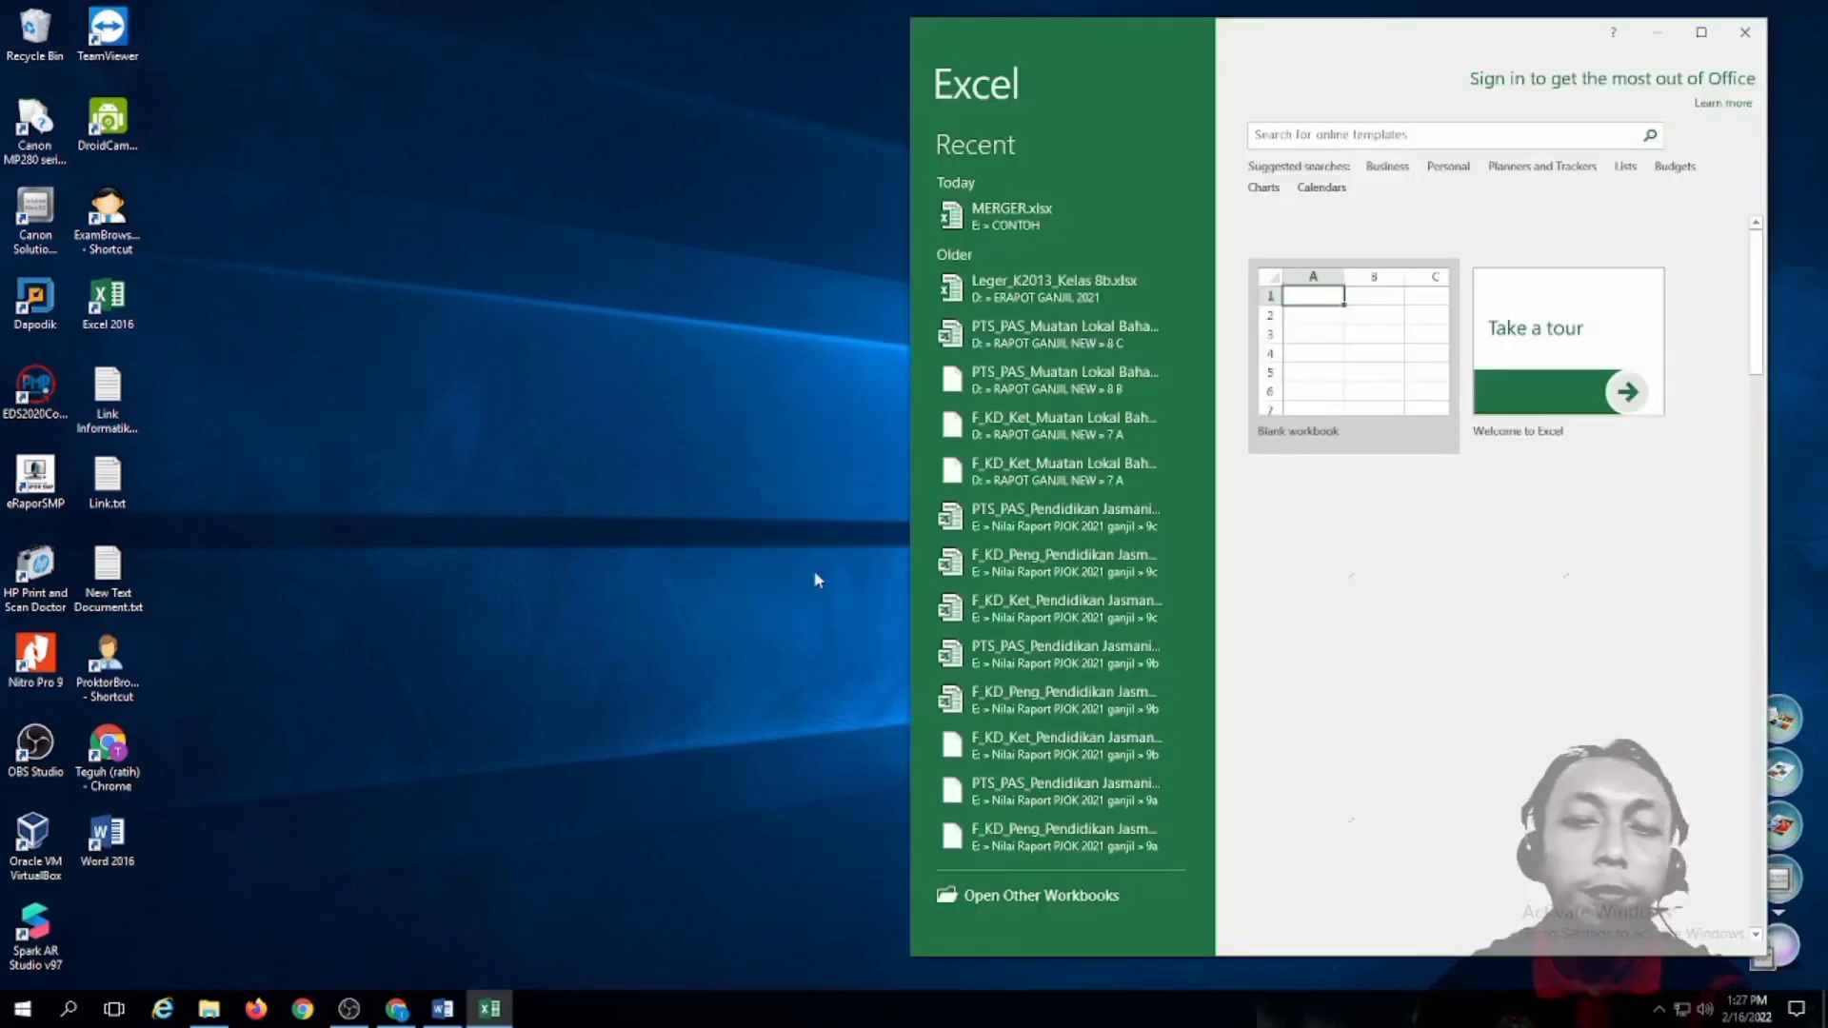
click(1701, 31)
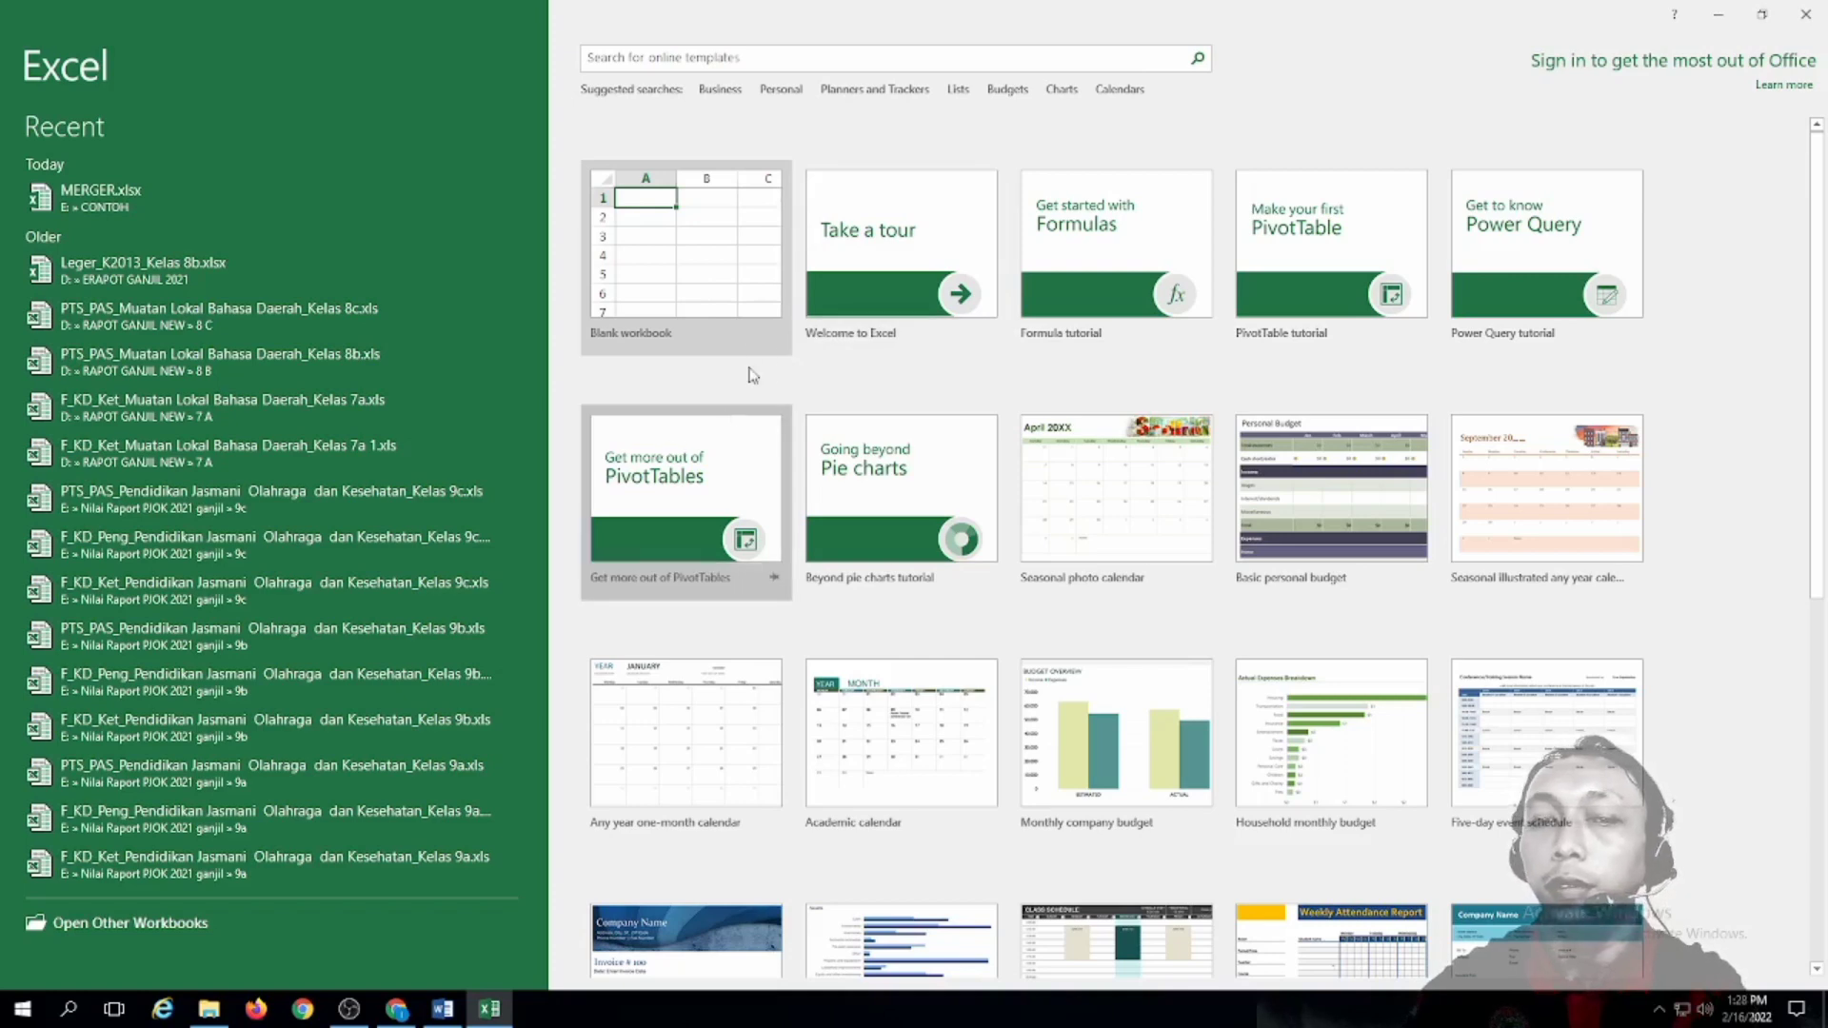
click(707, 276)
click(707, 279)
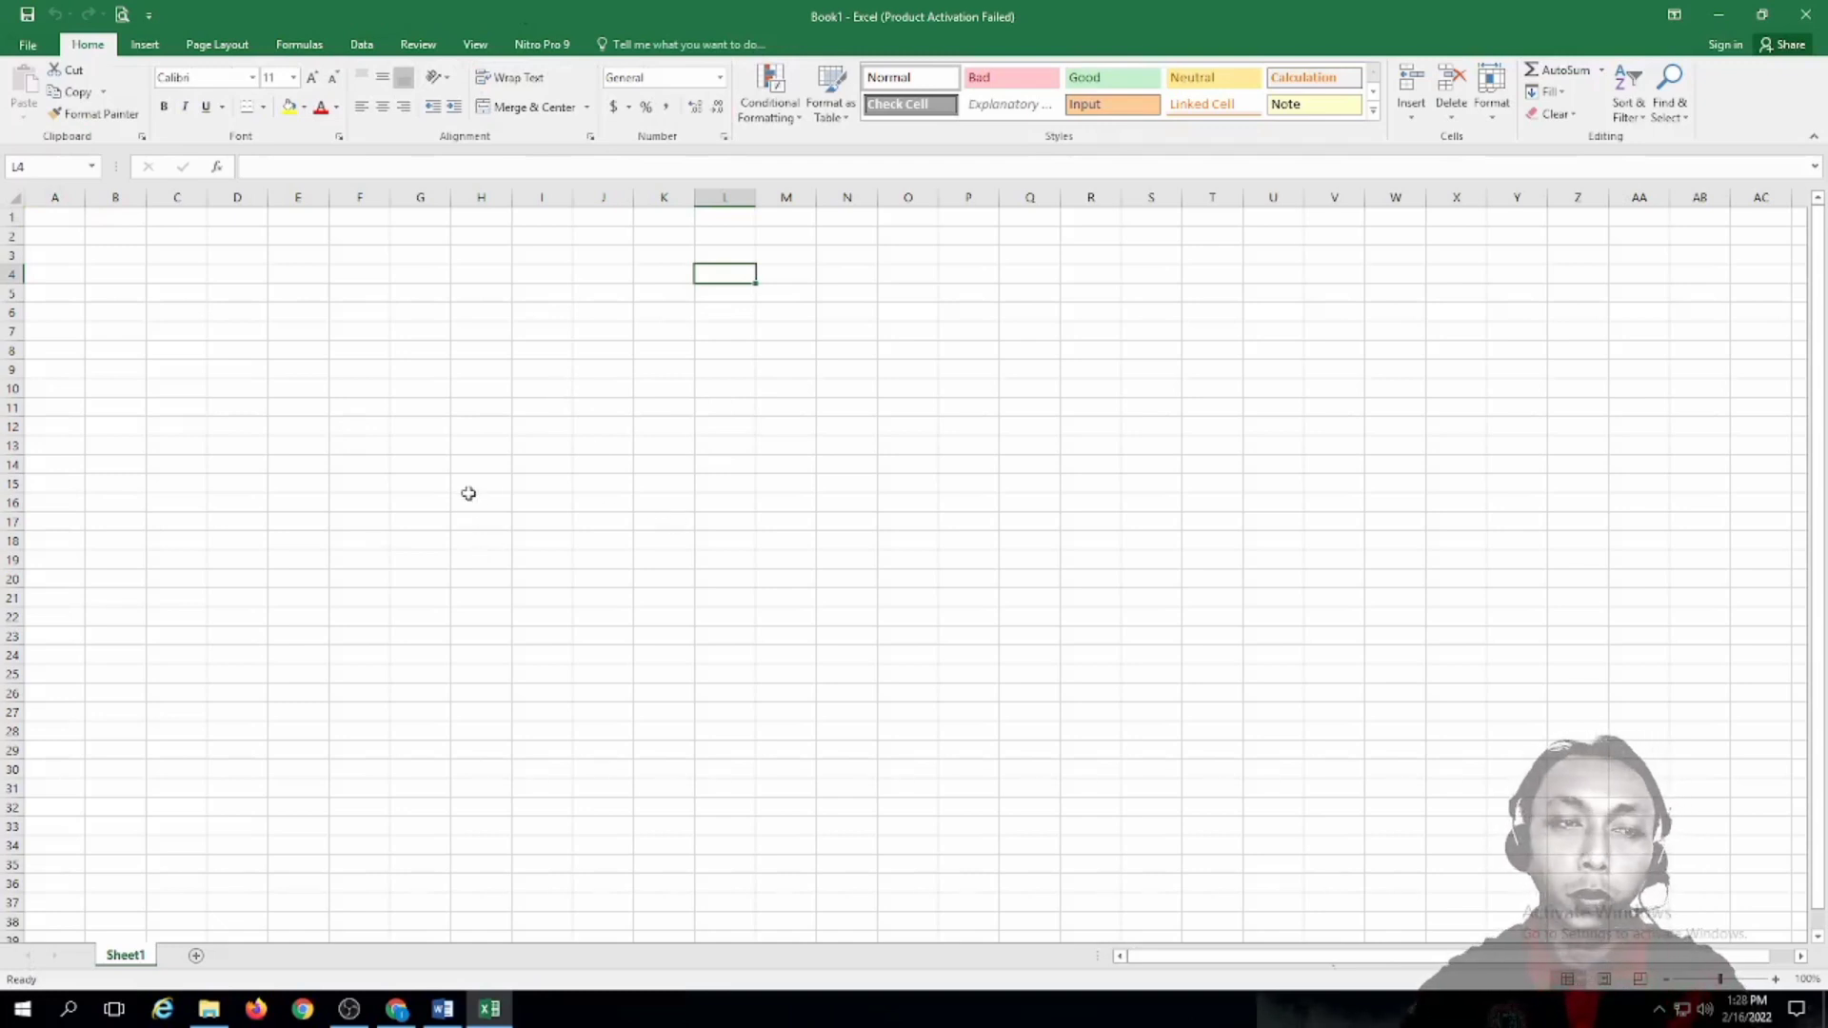
ctrl+scroll(469, 493, up, 13)
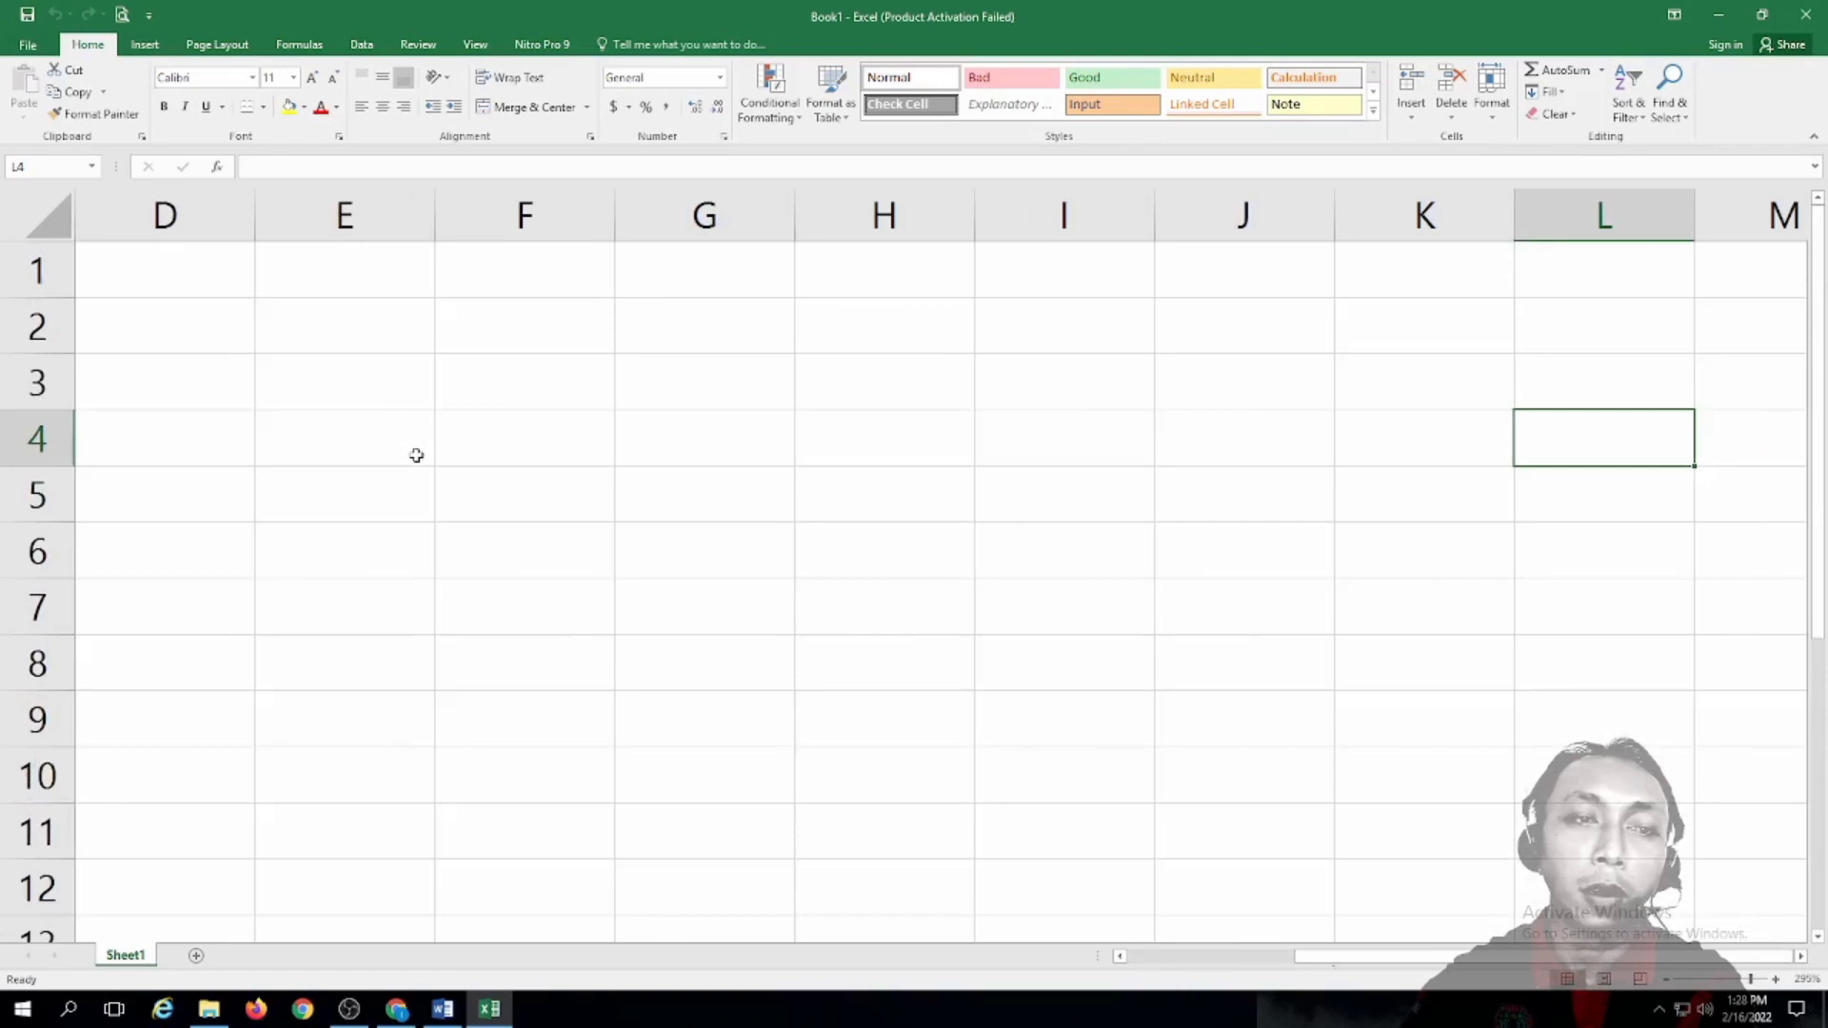
scroll(112, 450, left, 3)
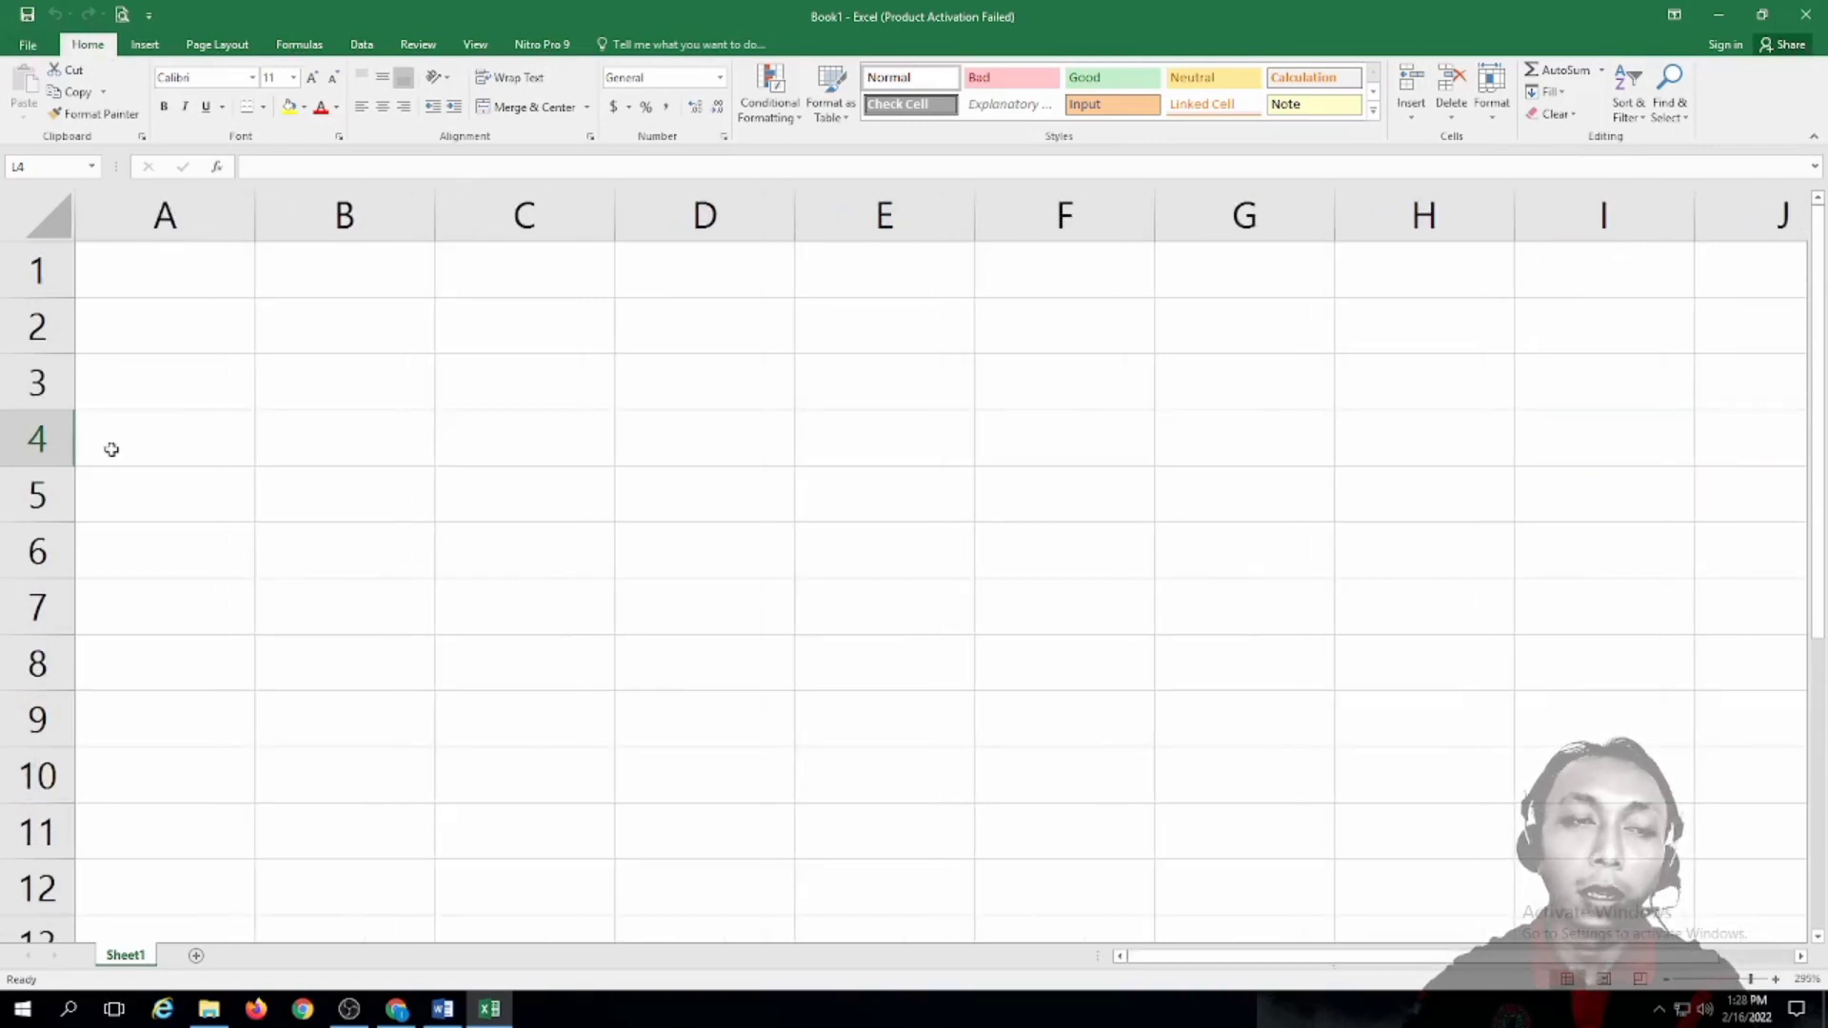
click(200, 265)
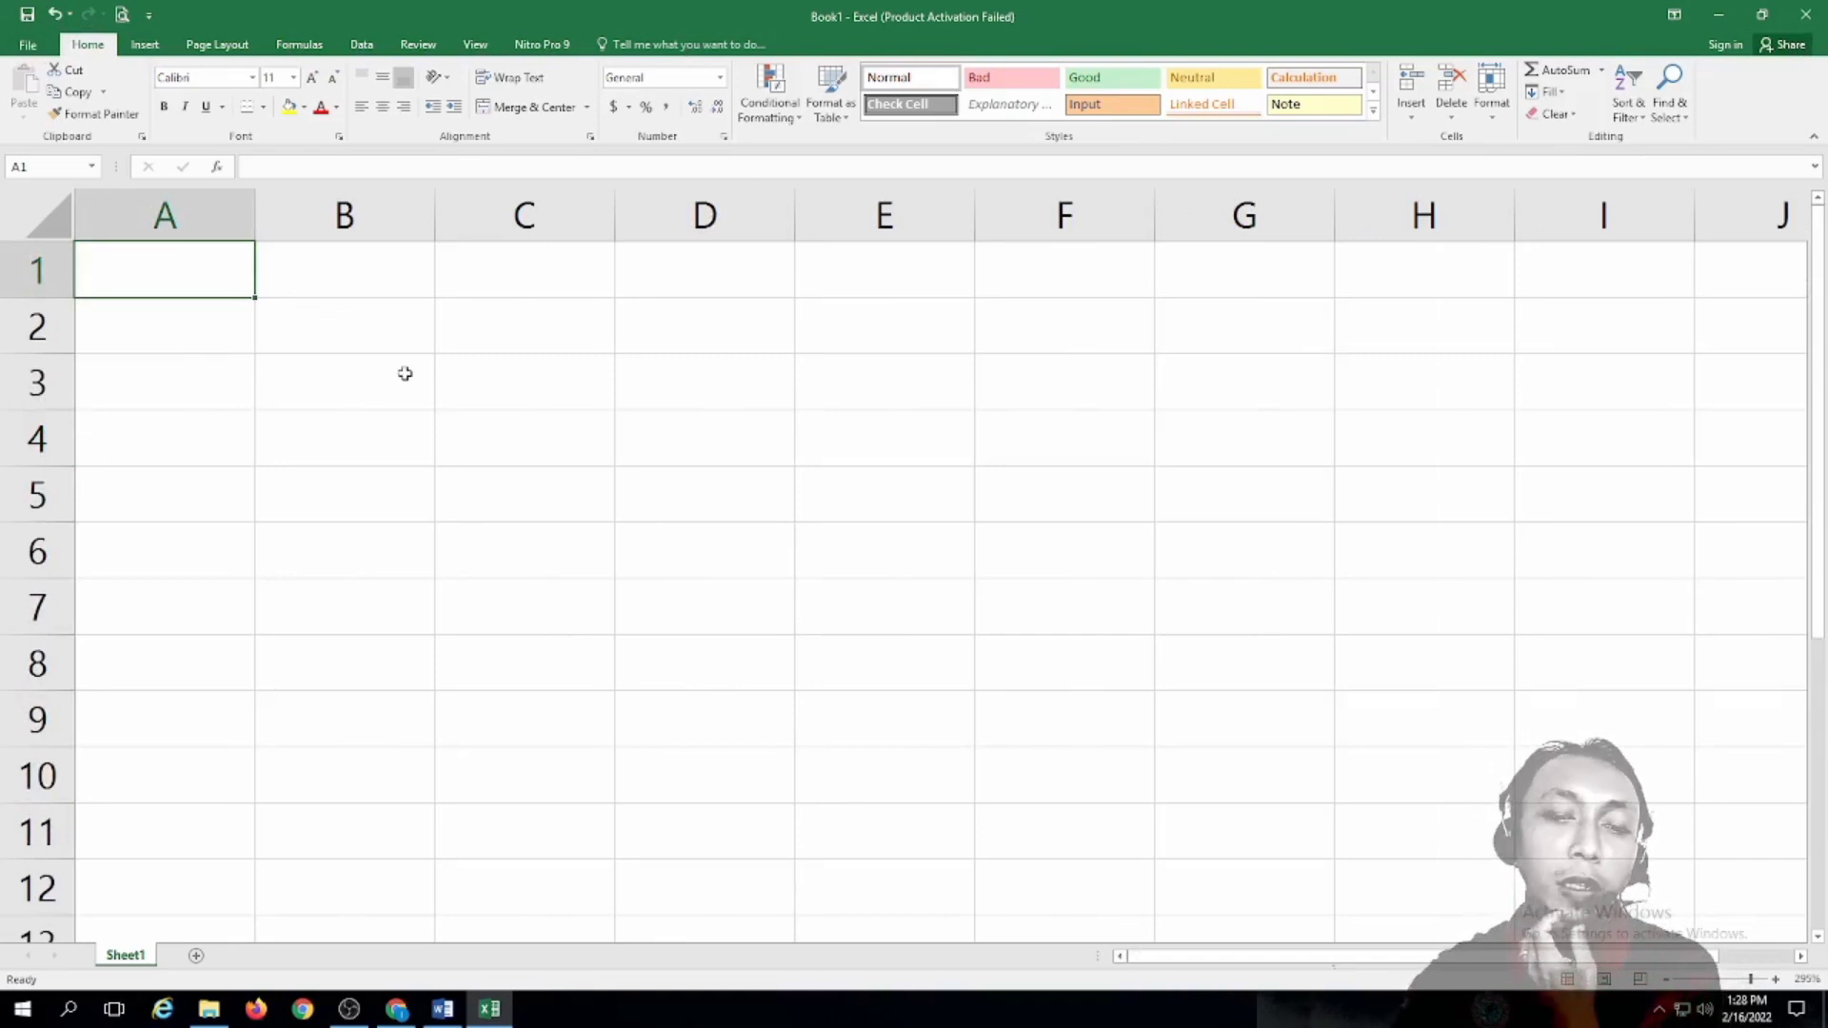
Step: Check the form labels in Word, dismiss Excel's activation wizard, and enter the matching headers NO, NAMA and KELAS in cells A1 to C1
click(445, 1011)
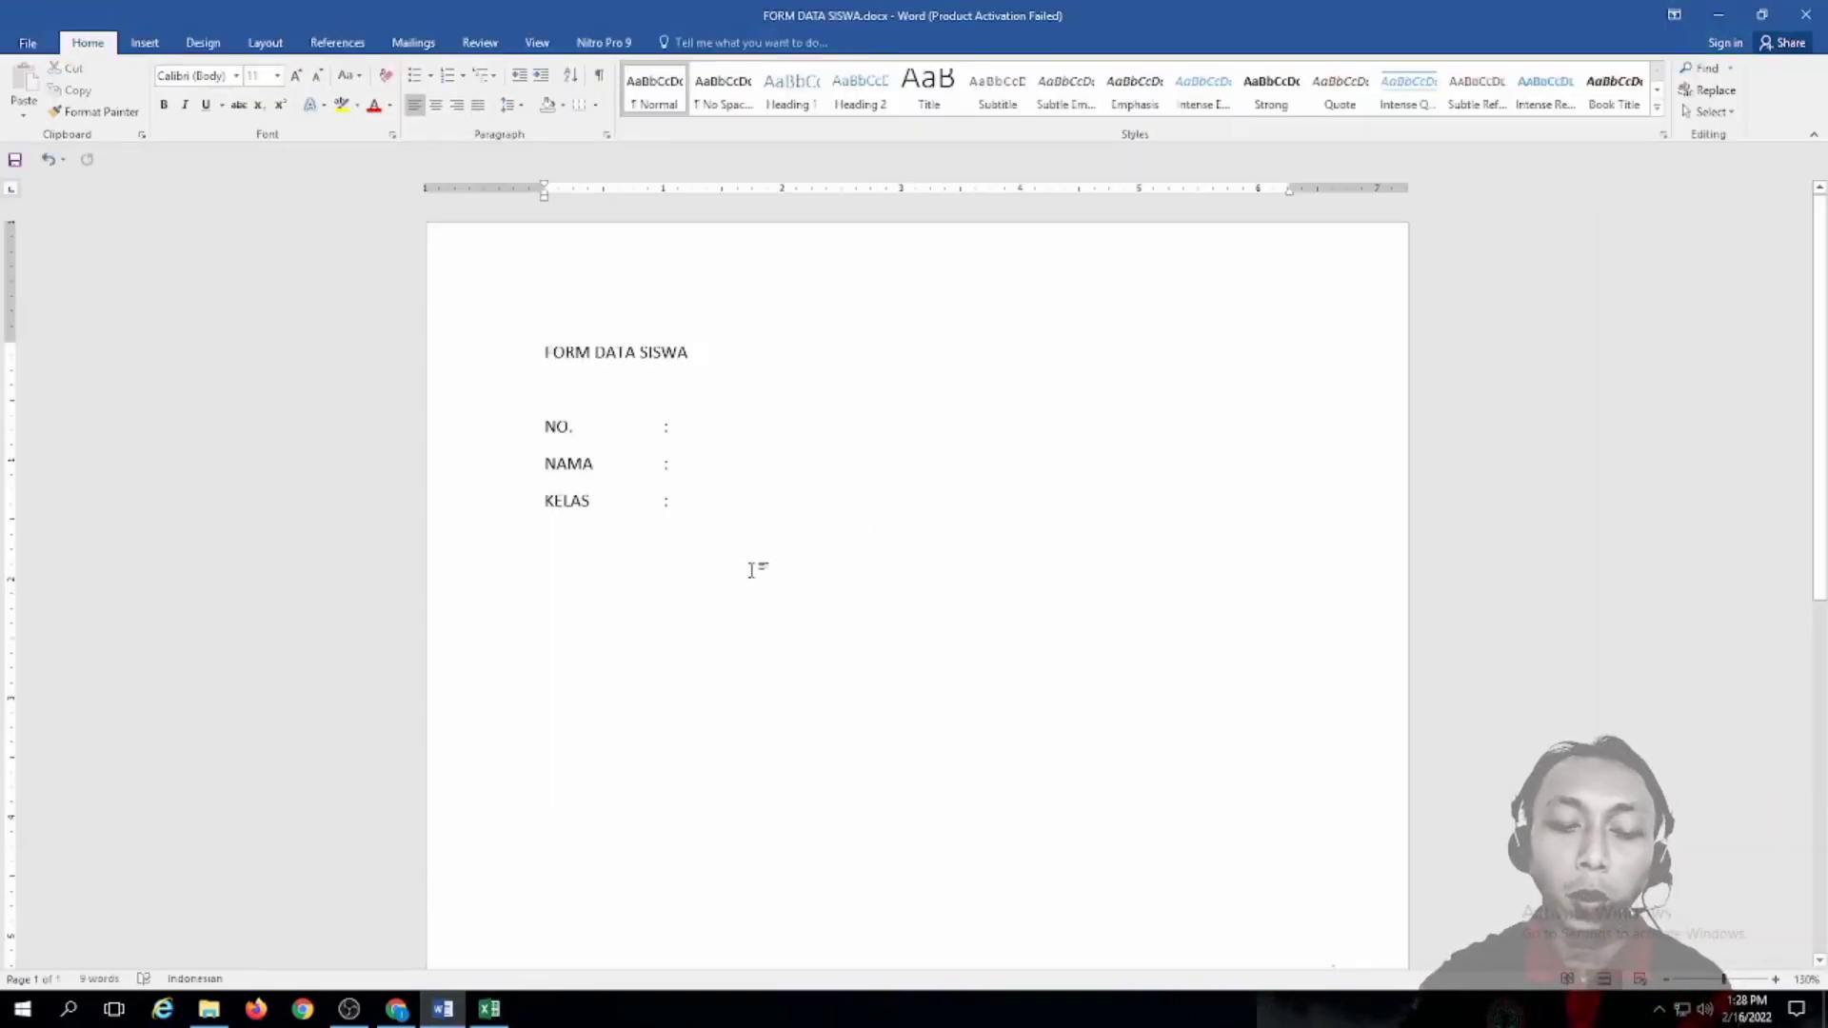
ctrl+scroll(746, 569, up, 8)
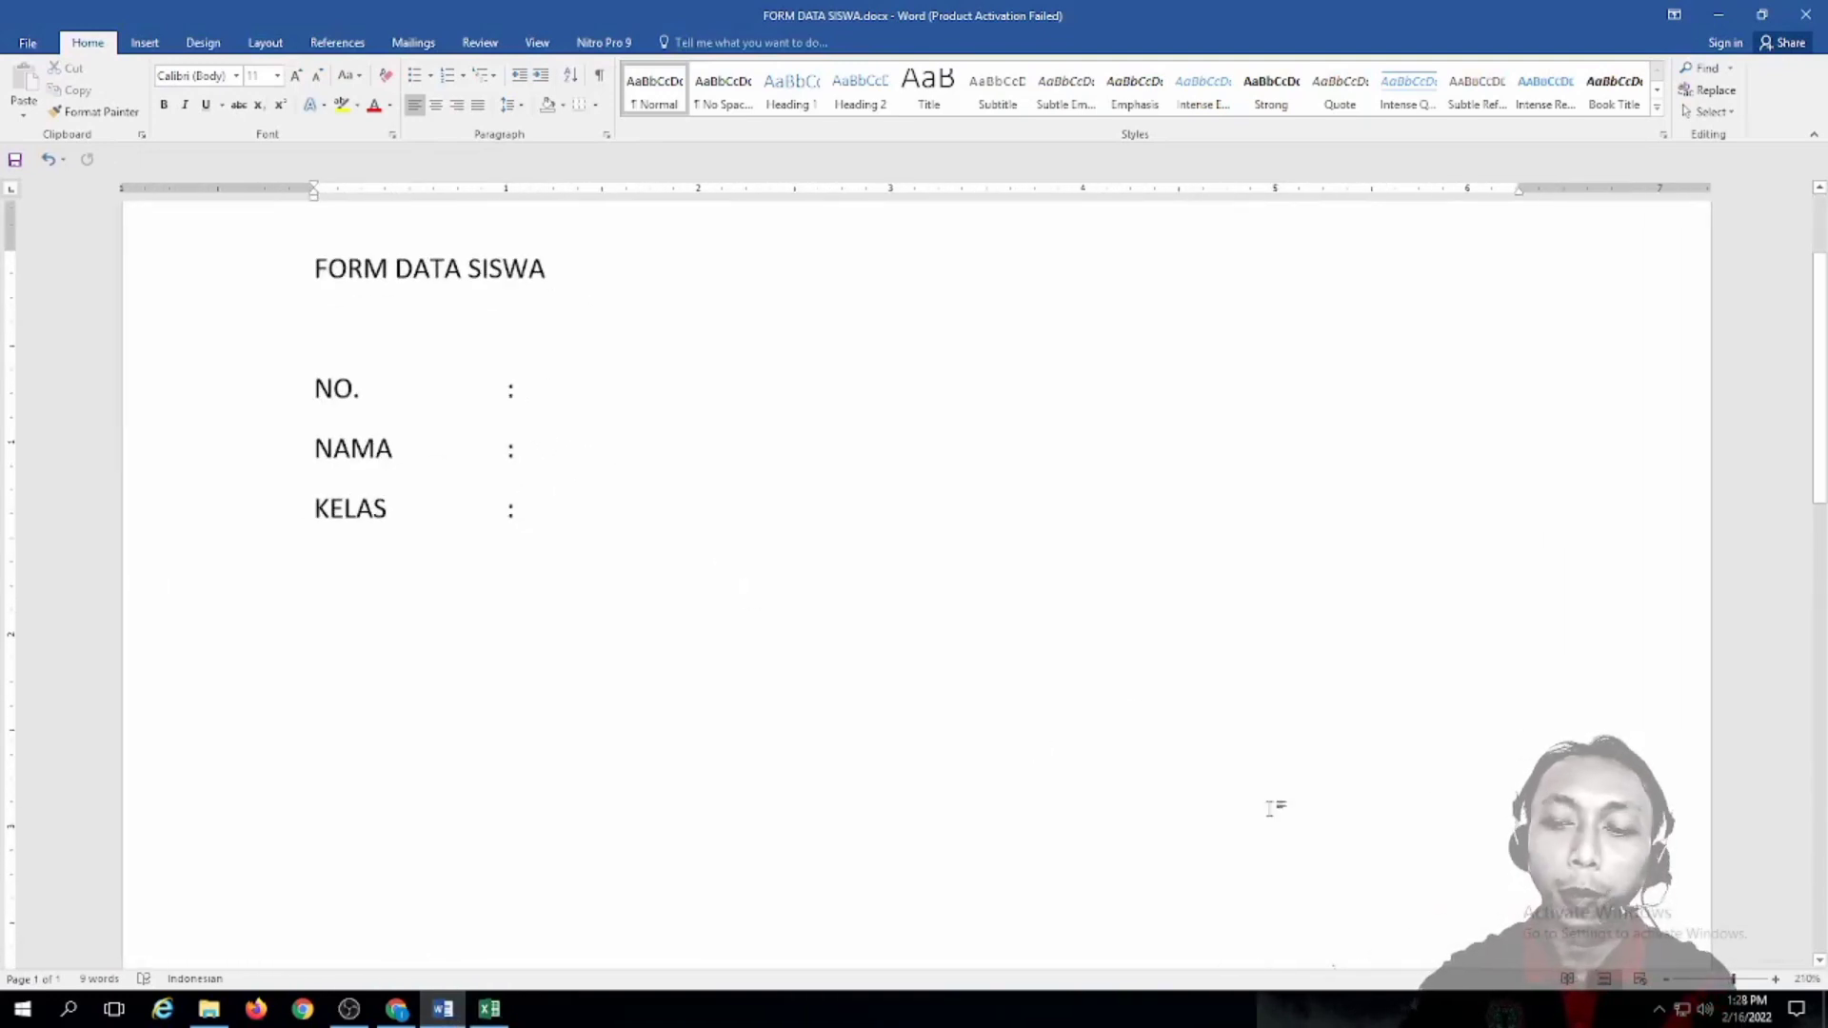
scroll(648, 695, up, 2)
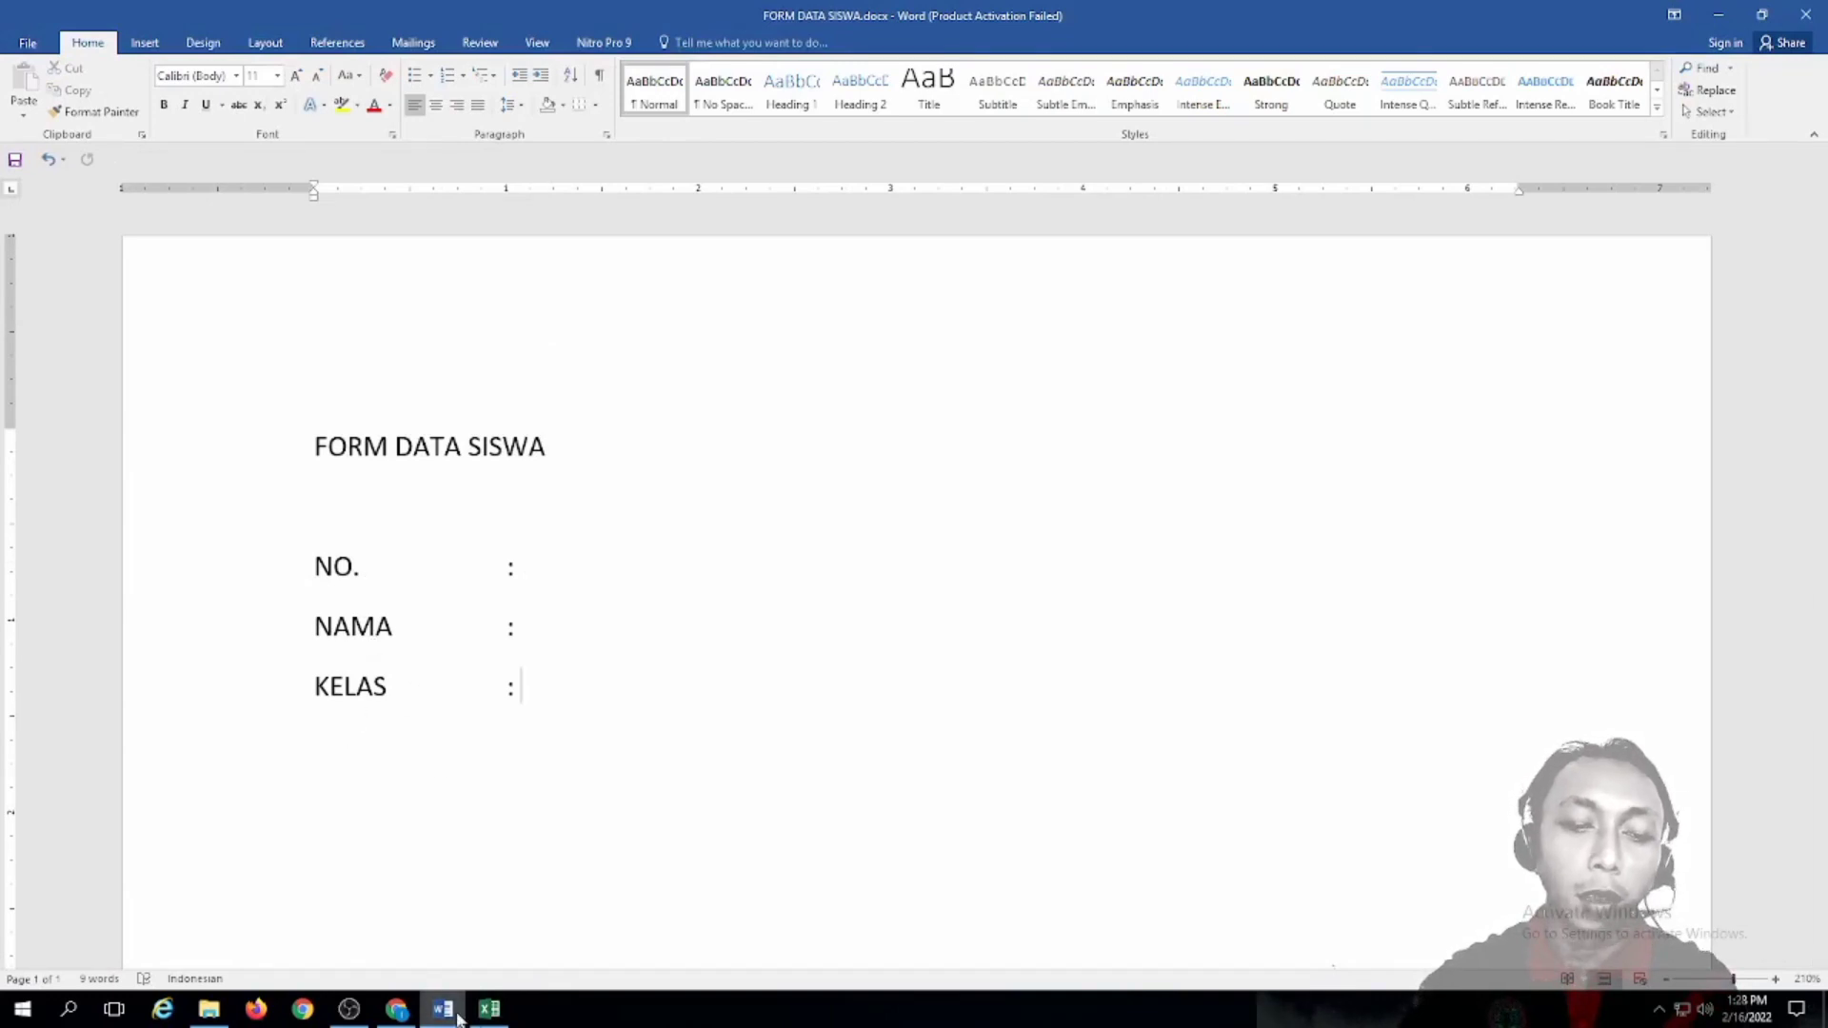
click(486, 1012)
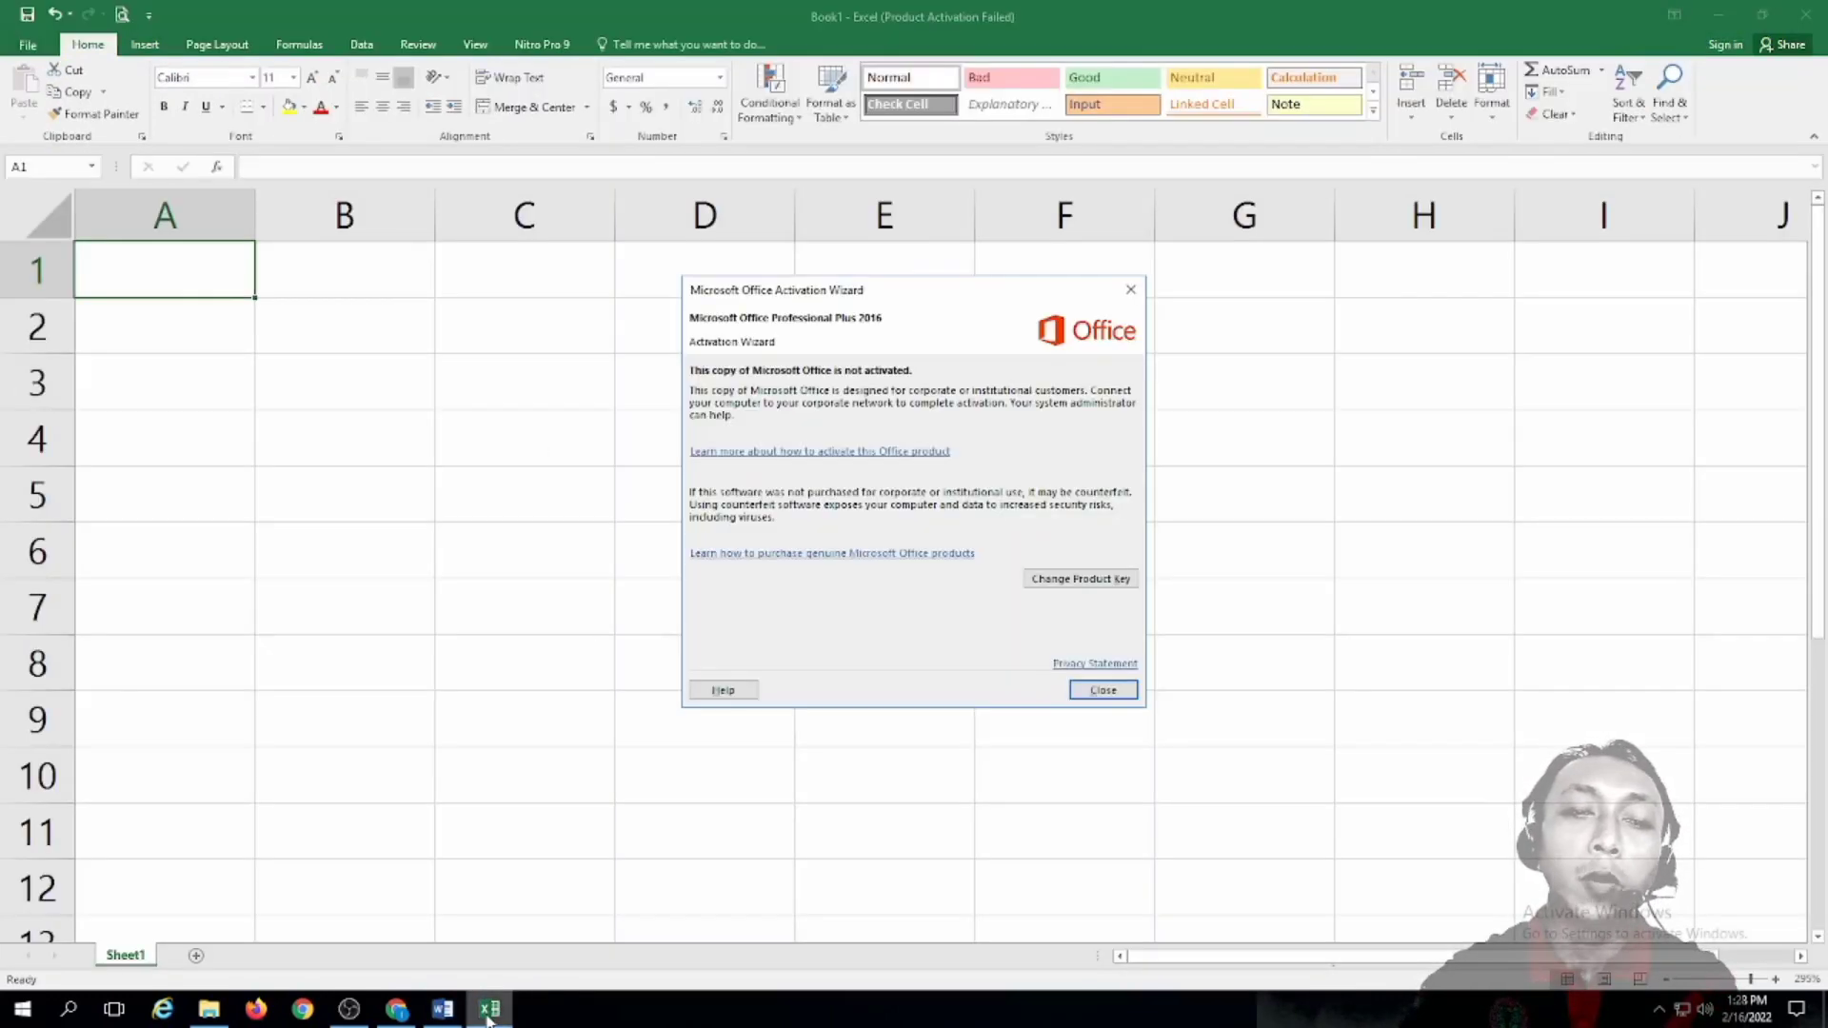
click(1105, 692)
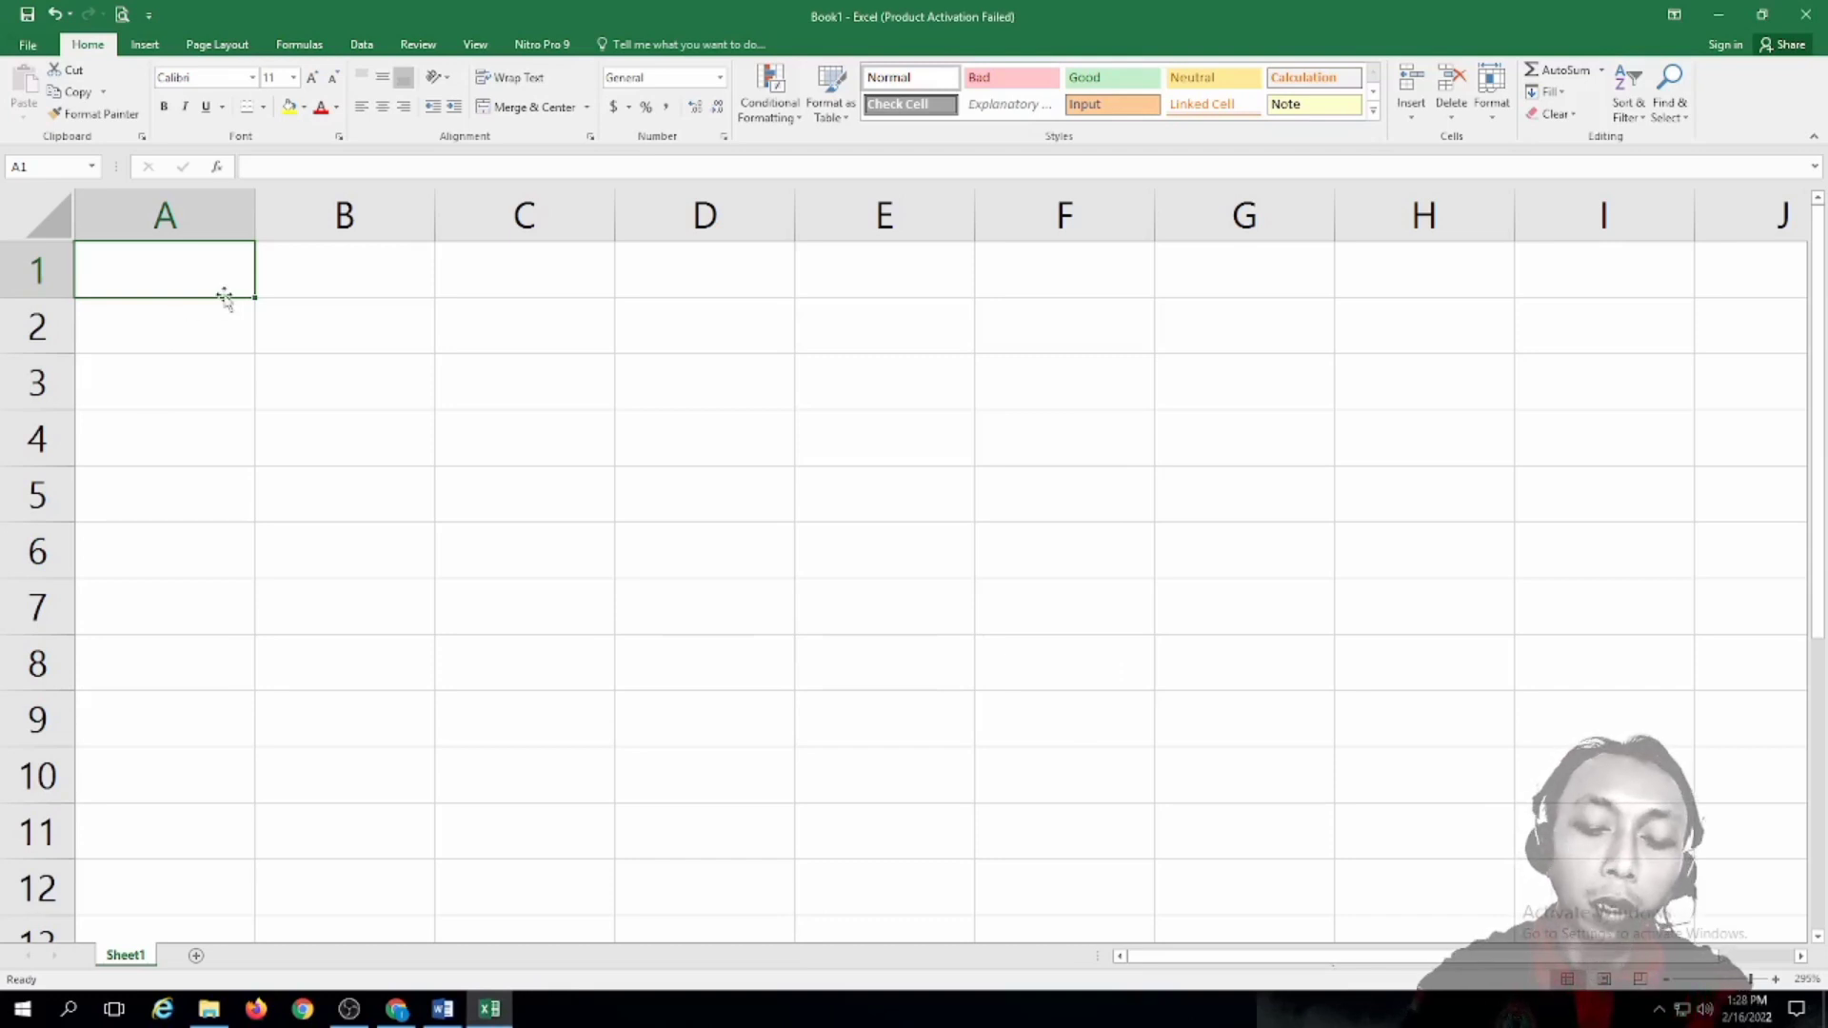
text(NO)
key(Tab)
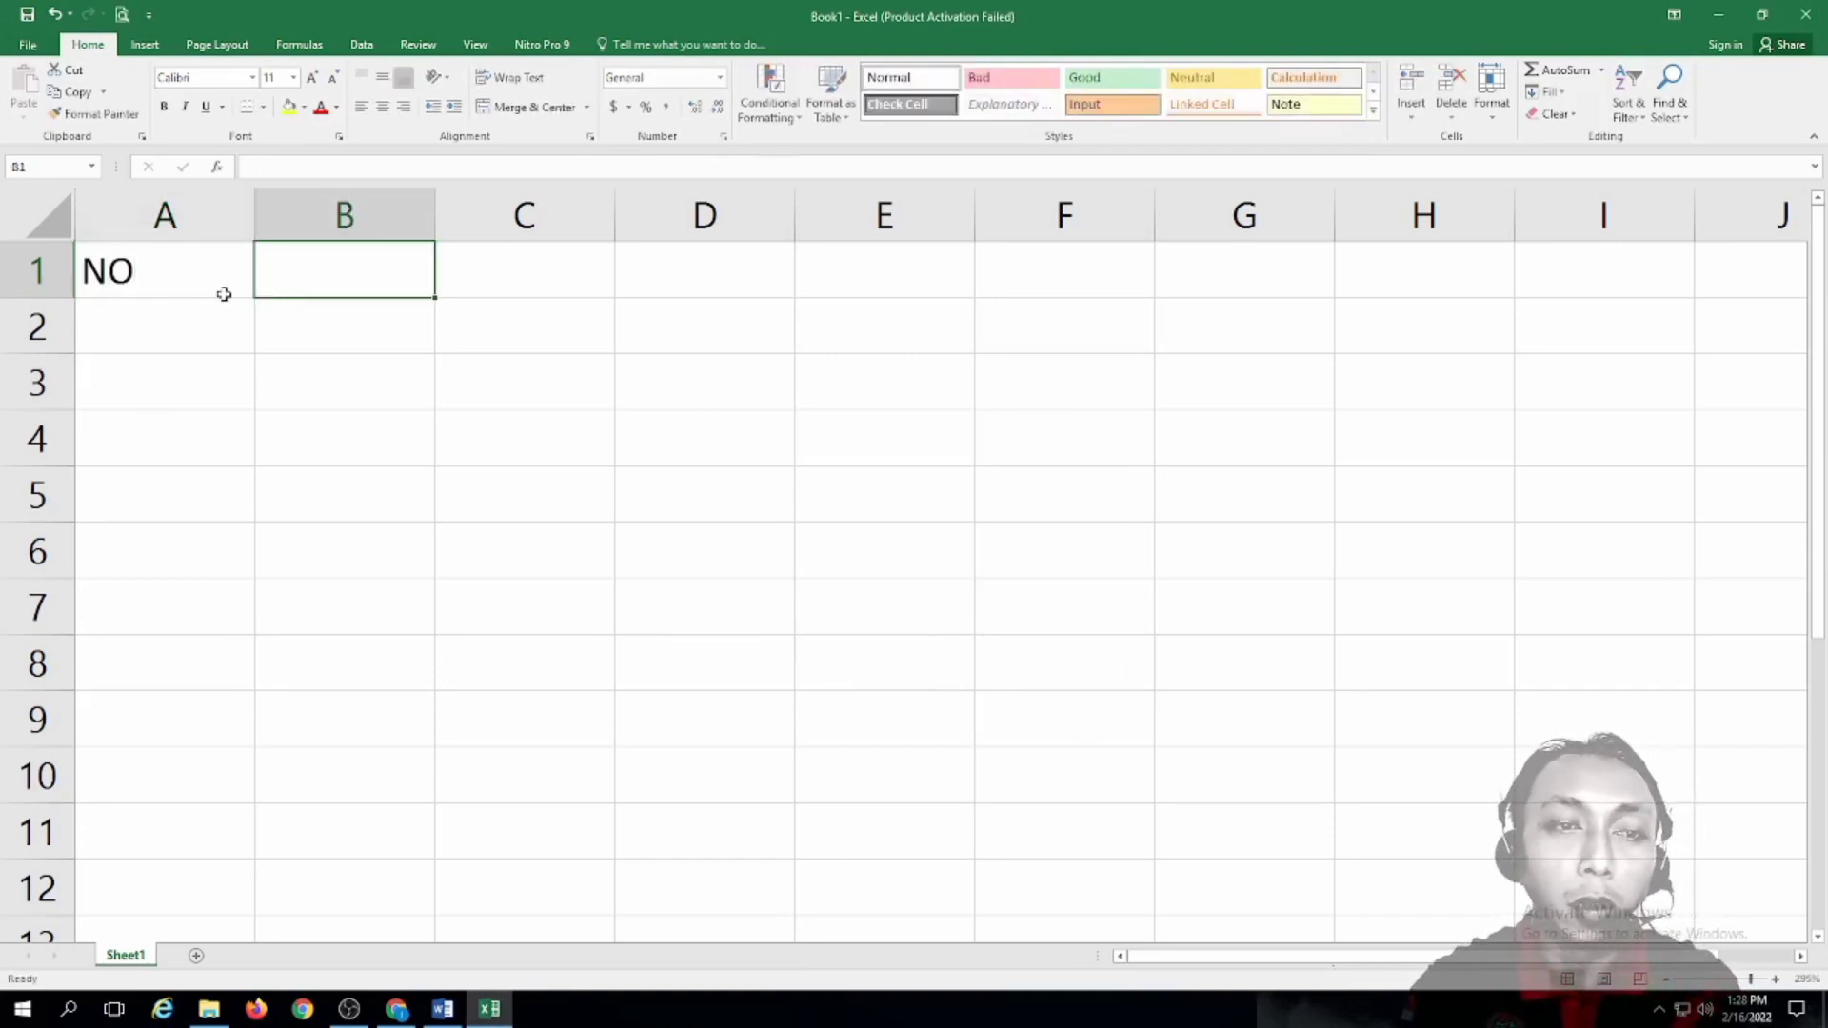
text(NAMA)
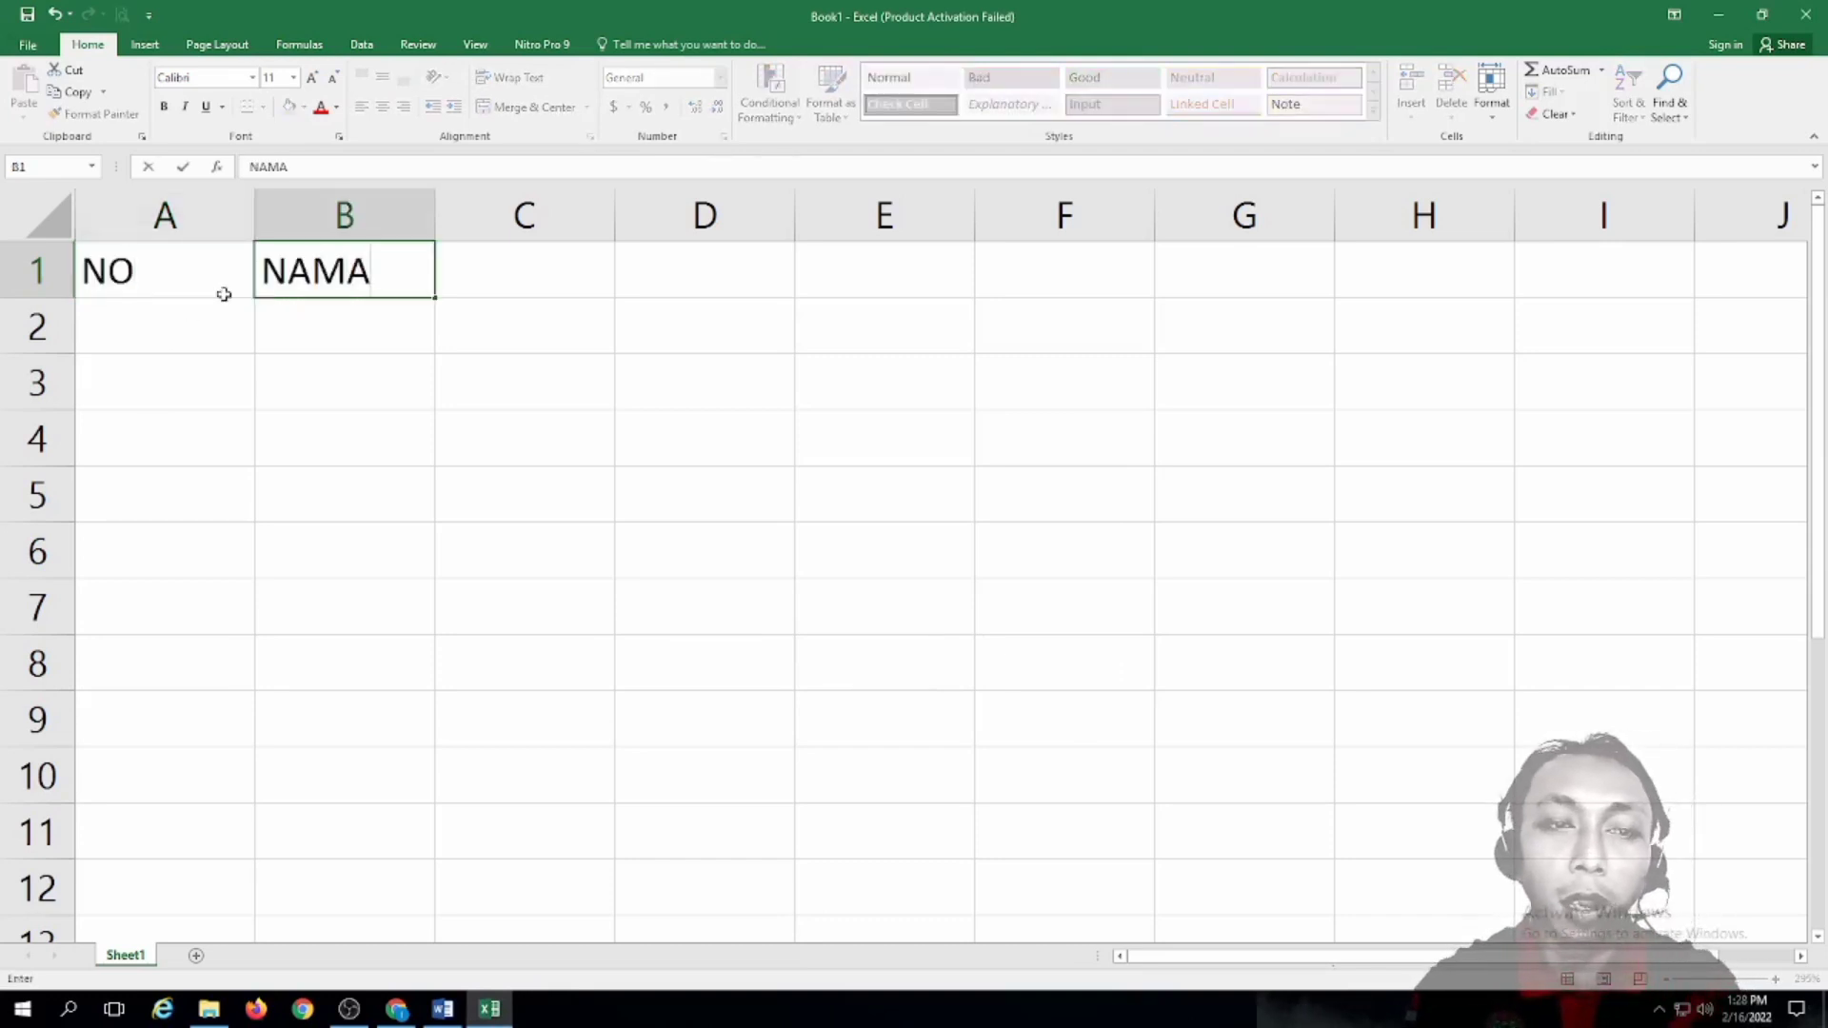
key(Tab)
text(KELAS)
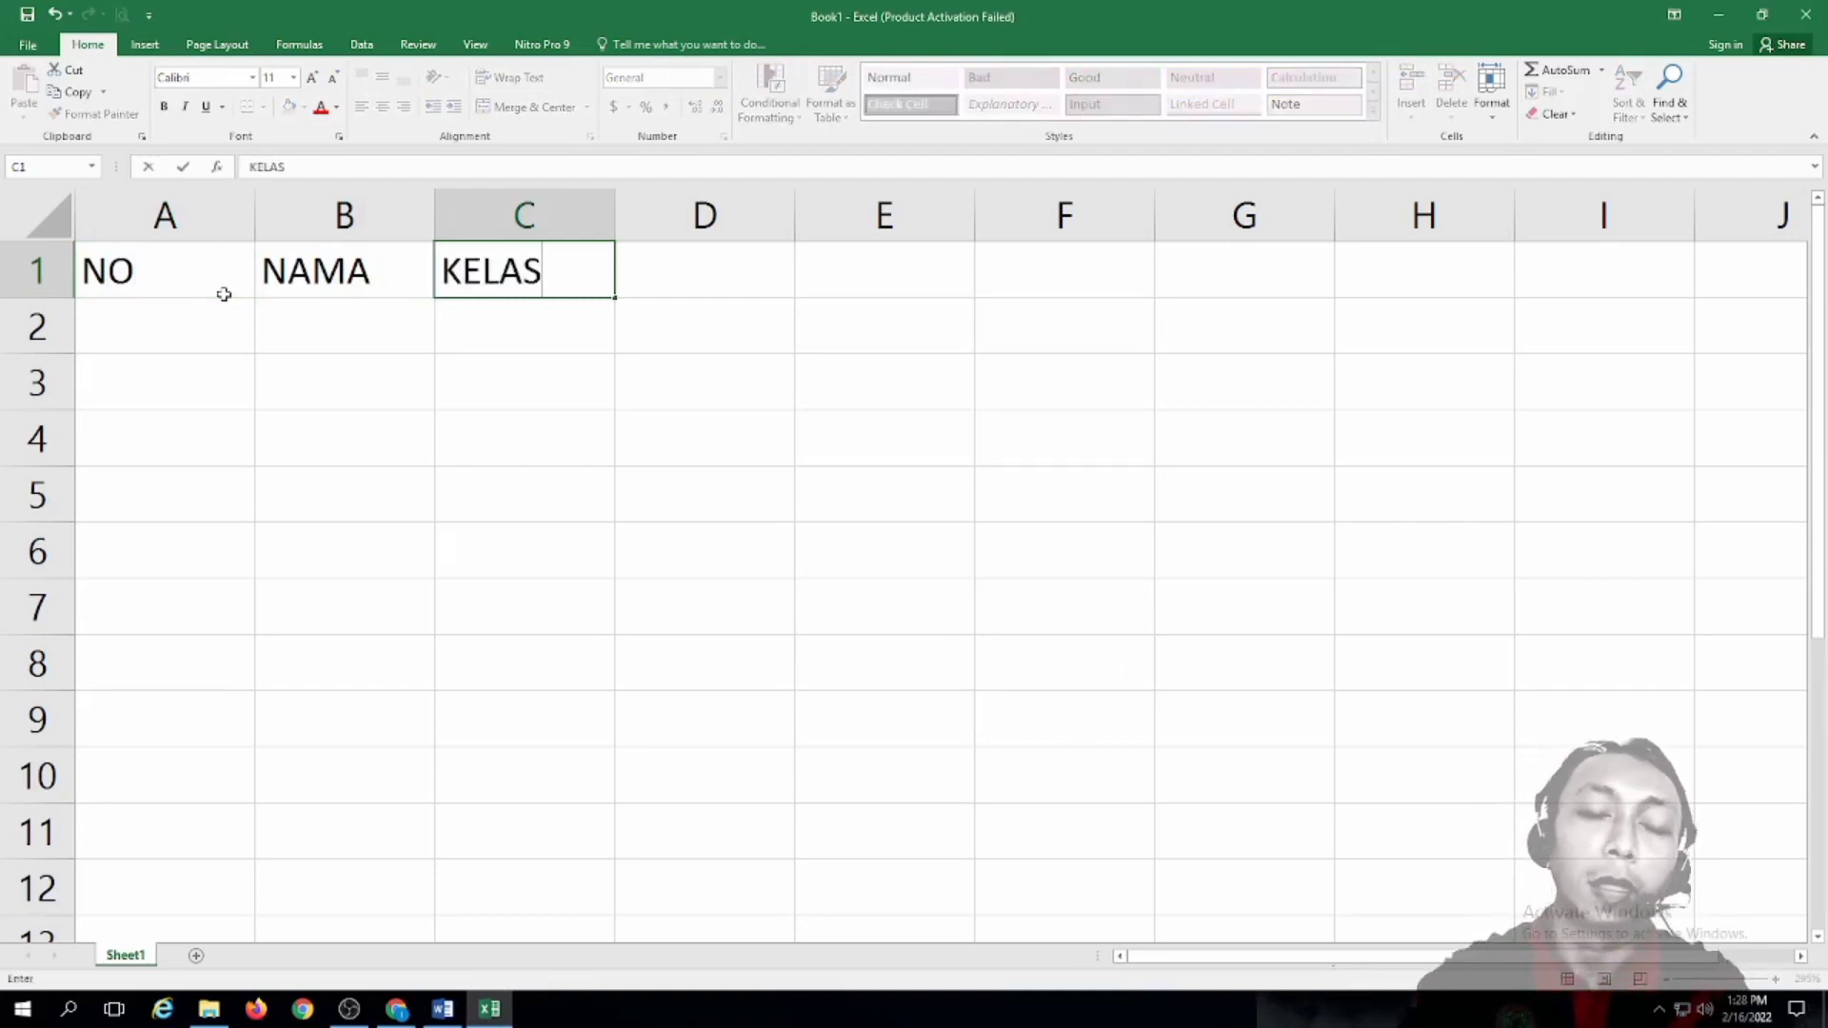
key(Down)
key(Down)
key(Down)
key(Down)
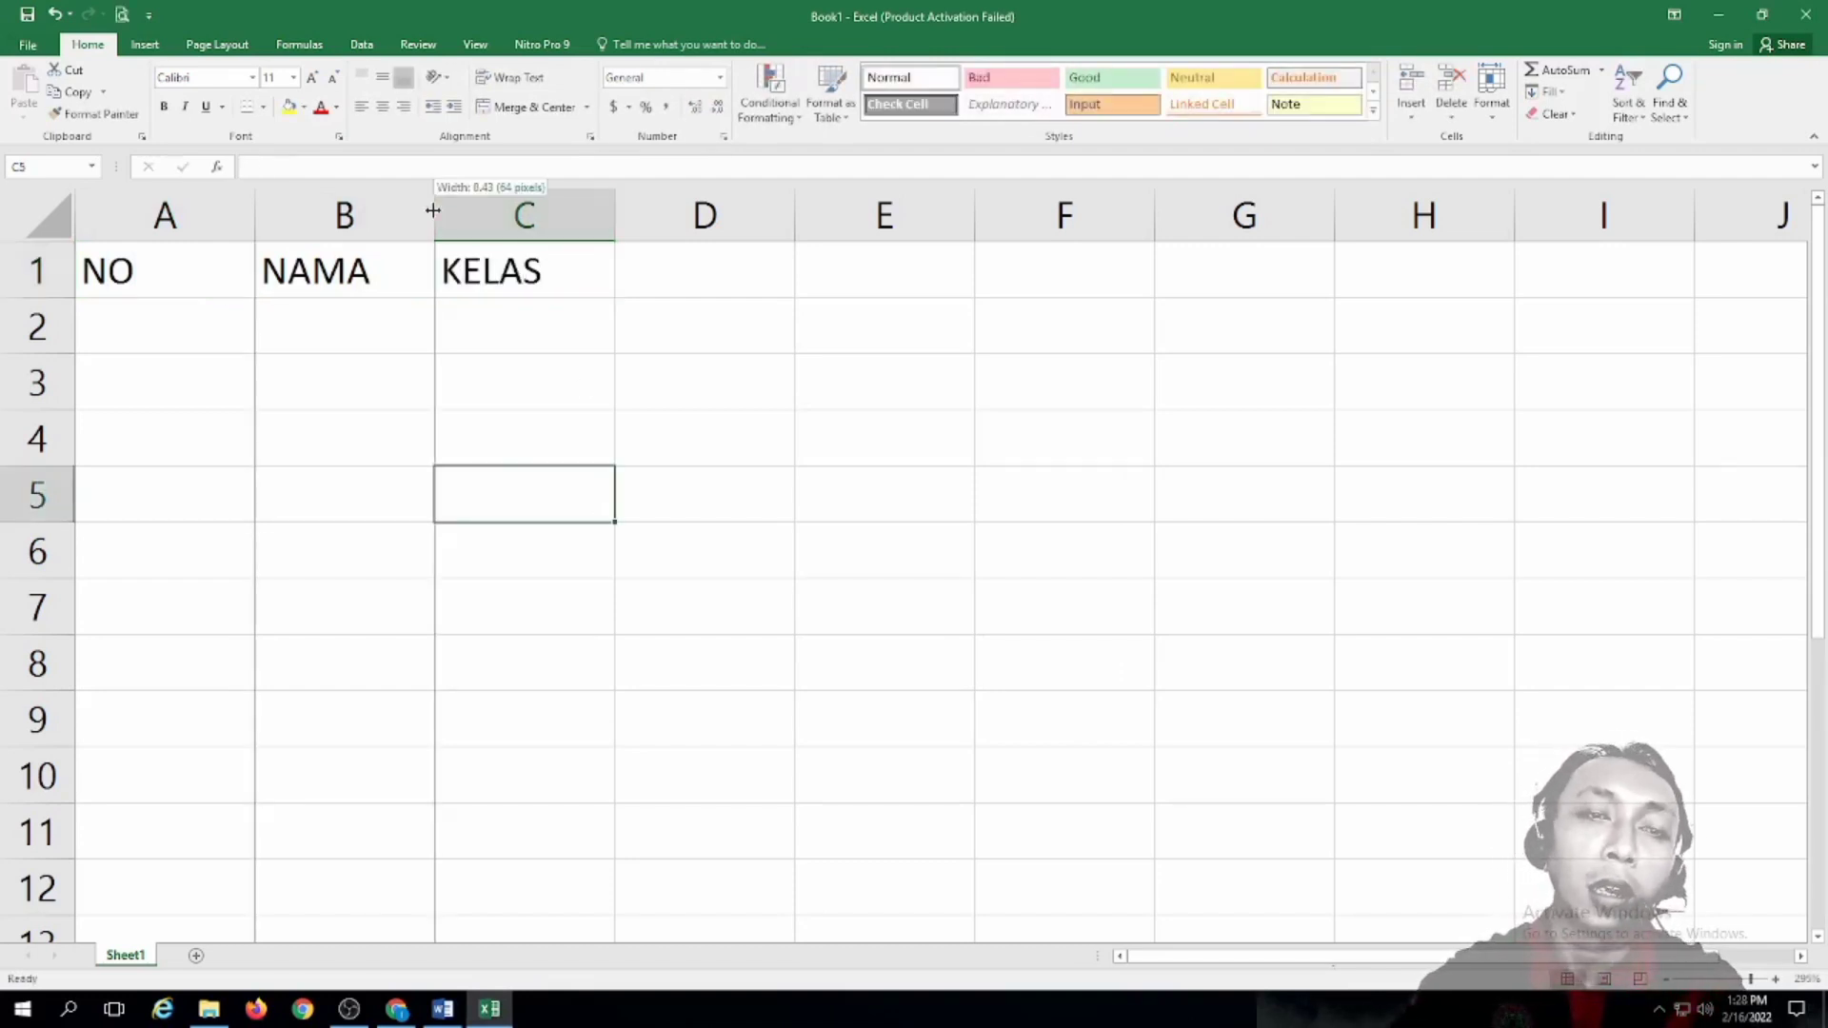
Step: Widen the NAMA column for full names and narrow the NO column to fit its header
drag(435, 215, 563, 215)
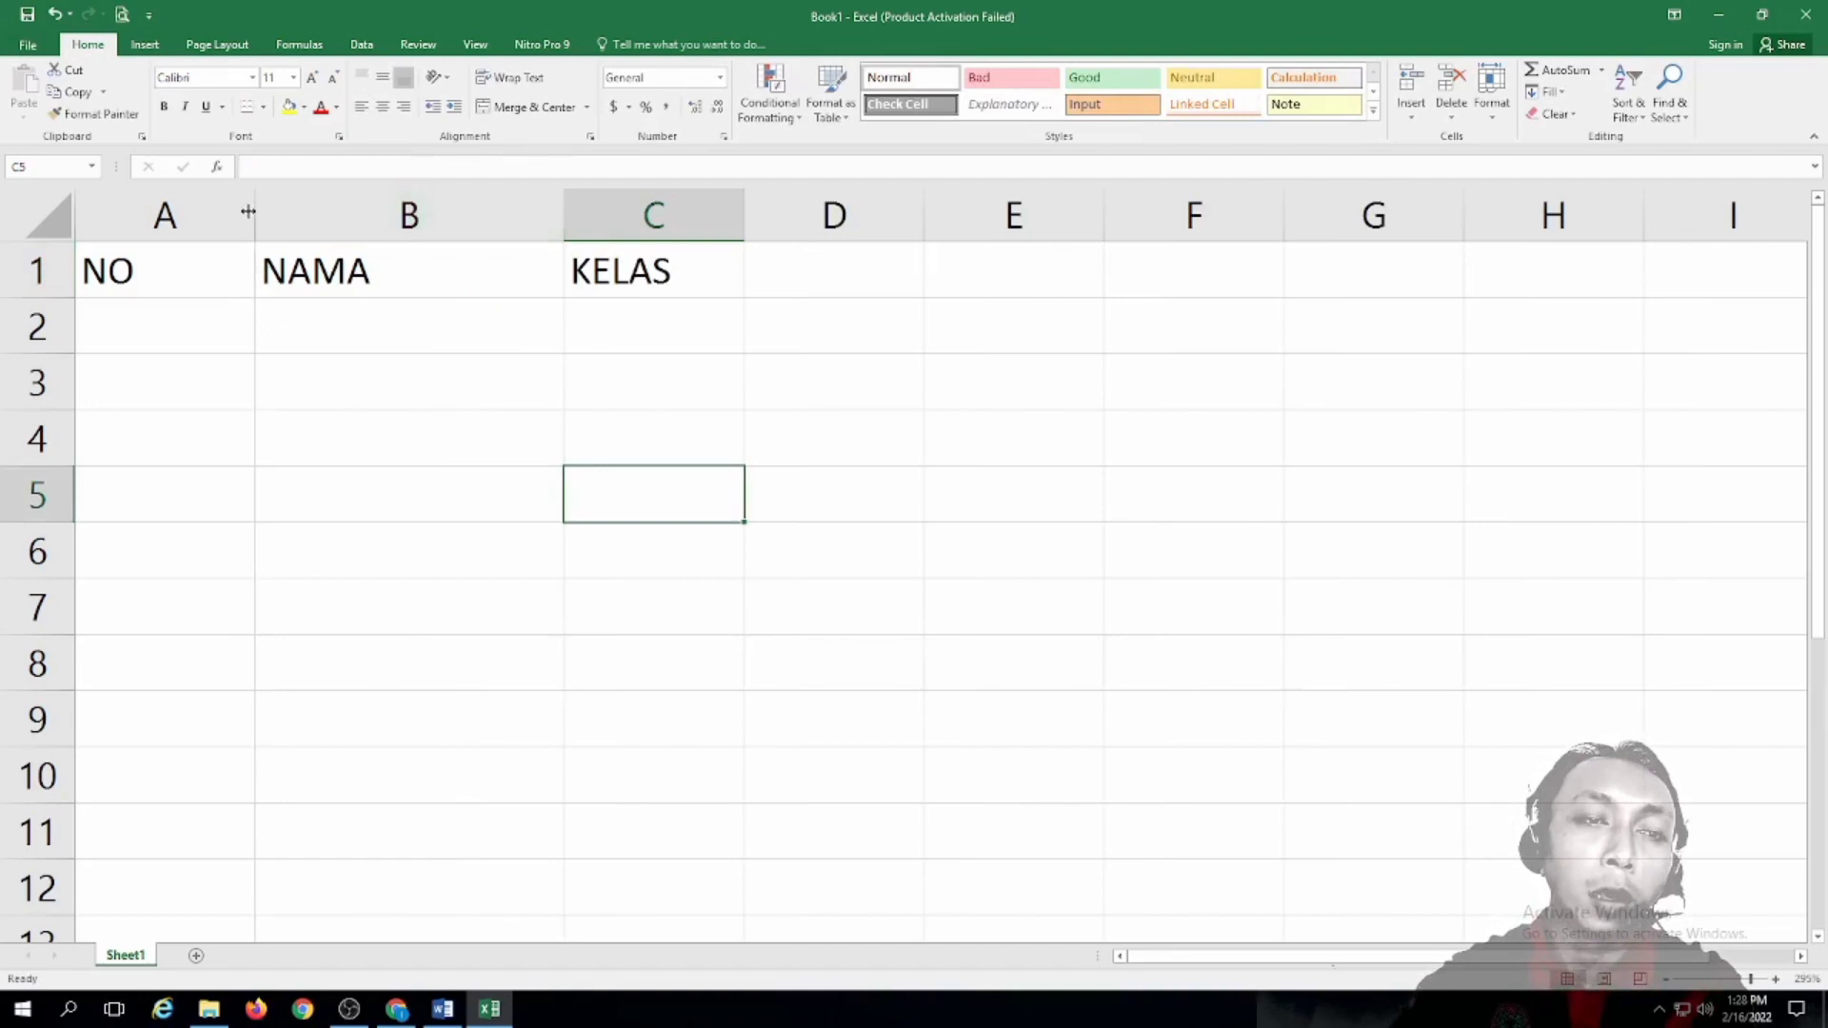
drag(254, 215, 159, 216)
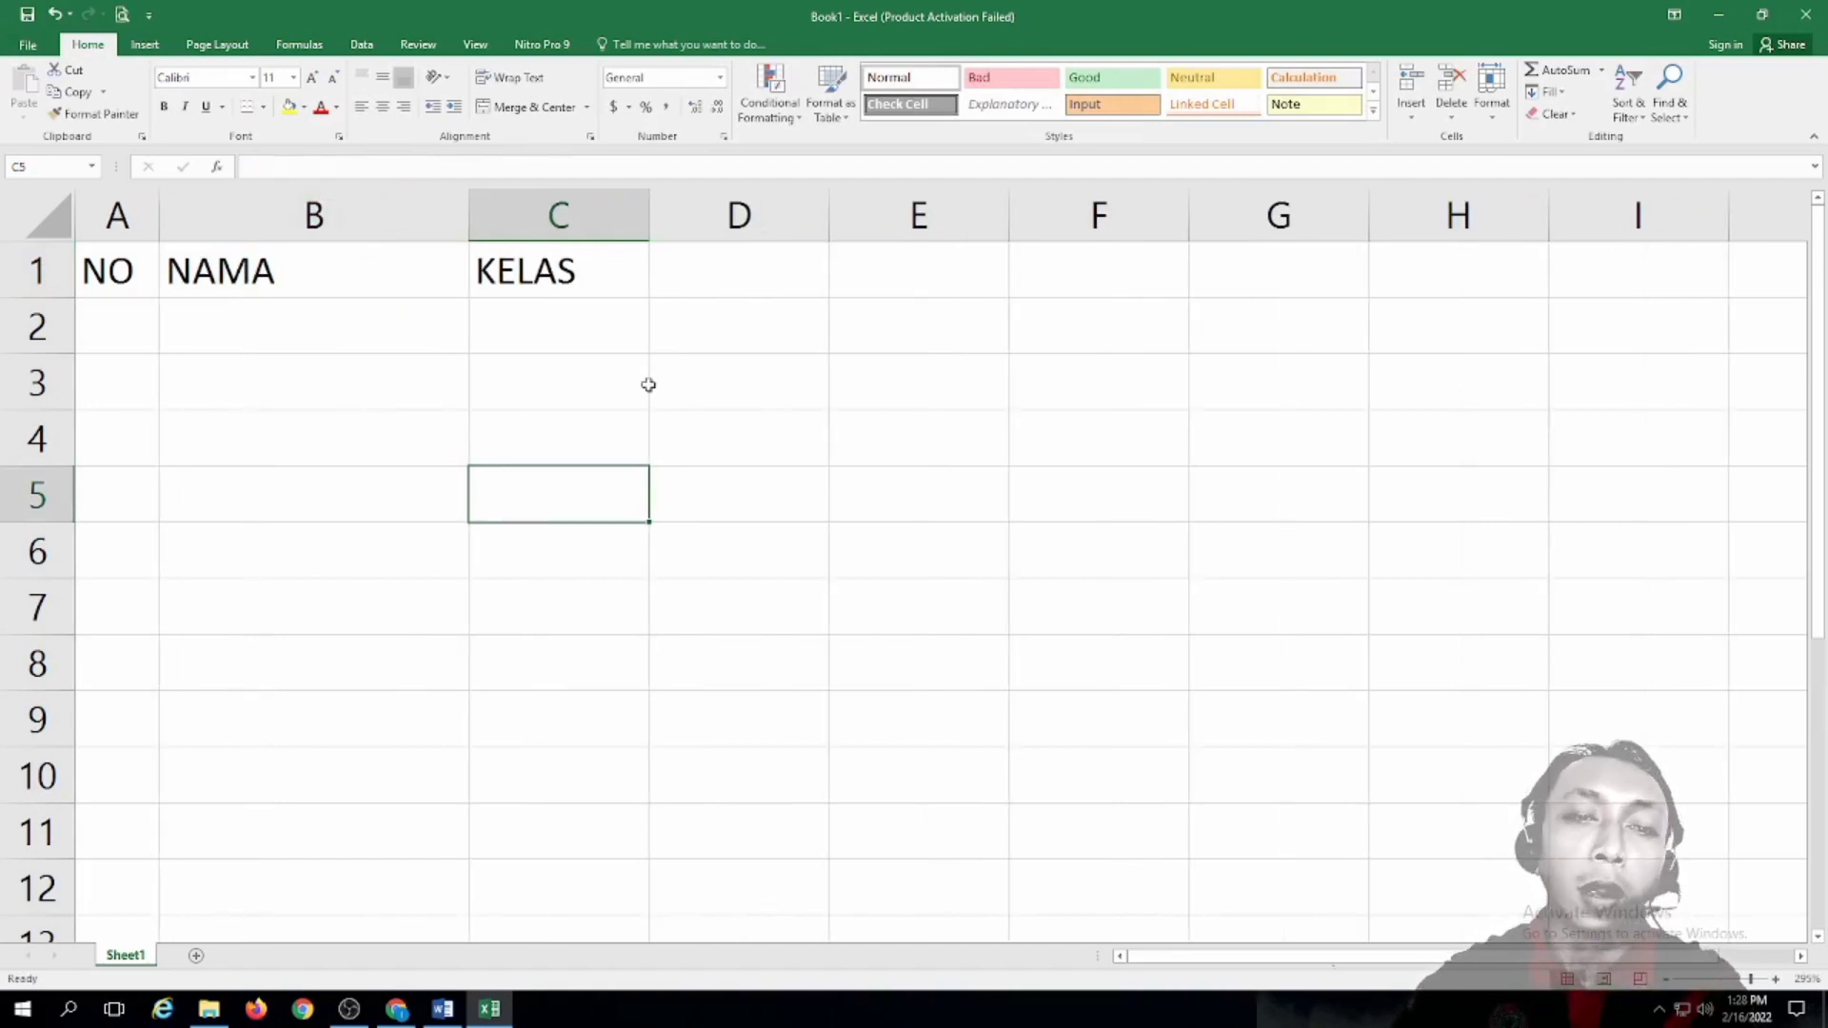
click(980, 427)
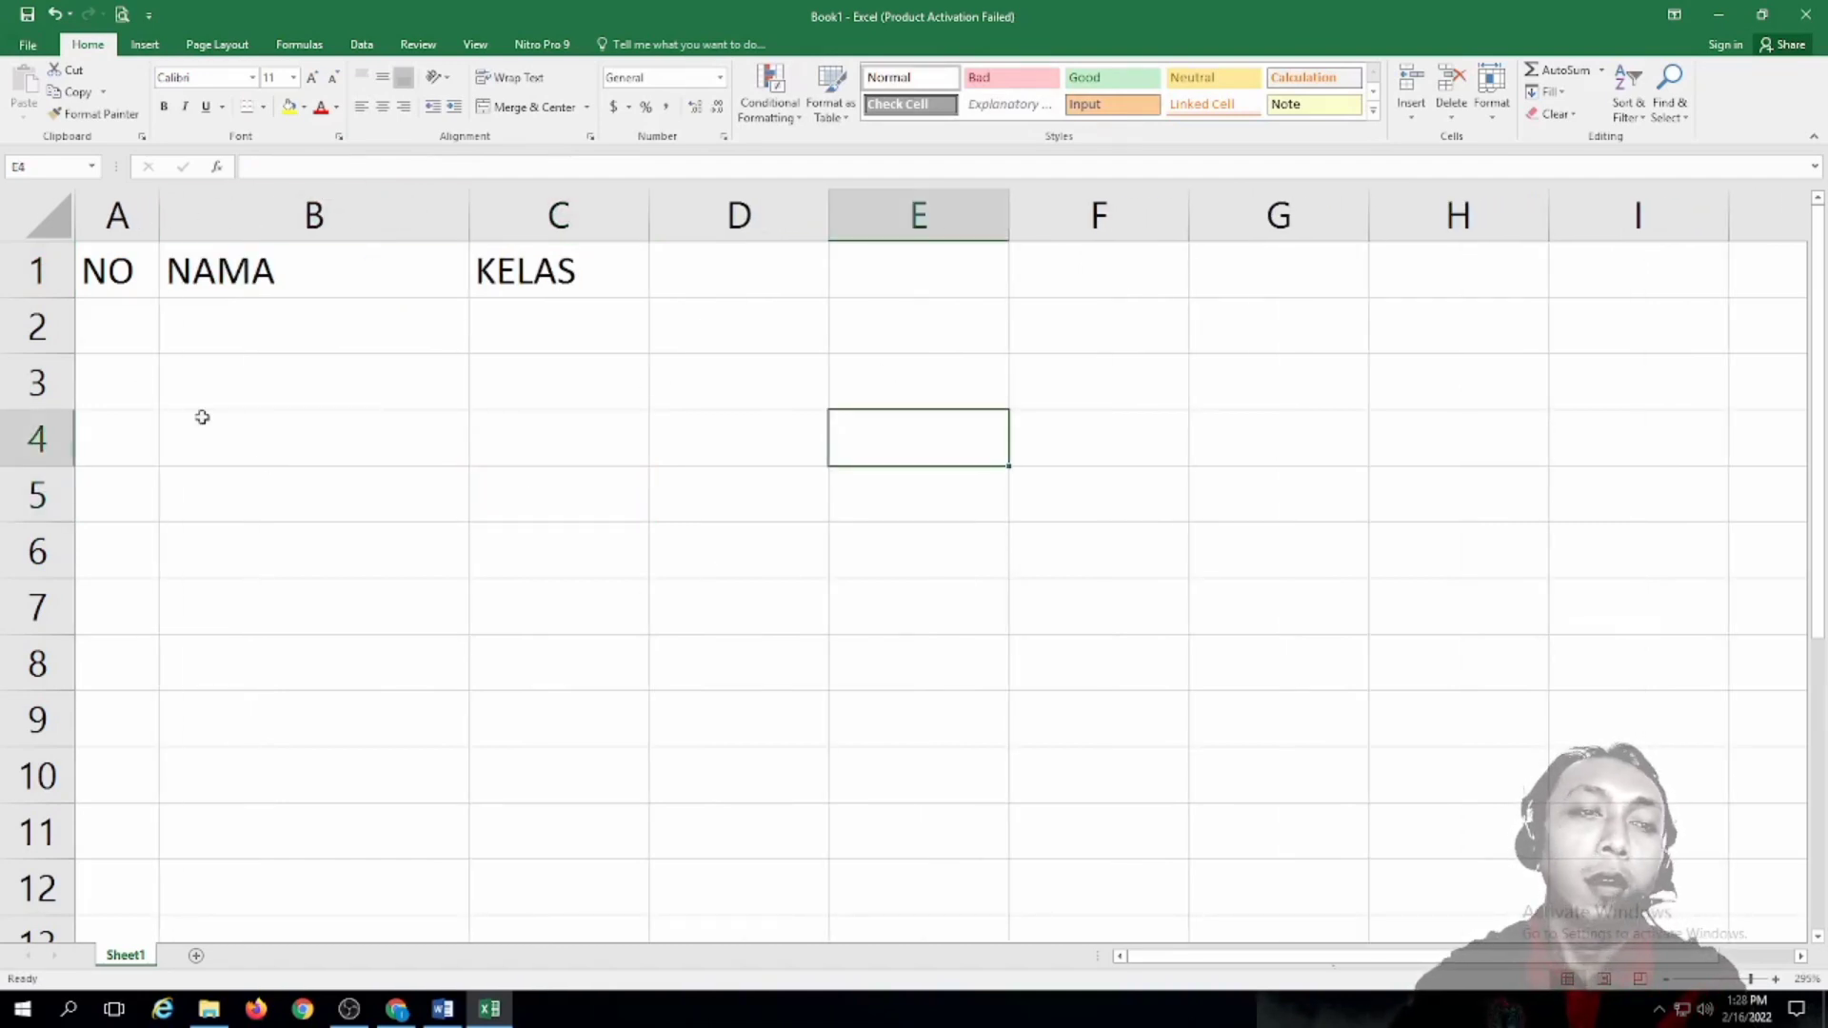
Step: Number the student rows 1 to 5 in cells A2 to A6 as a filled series and centre the numbers
click(131, 335)
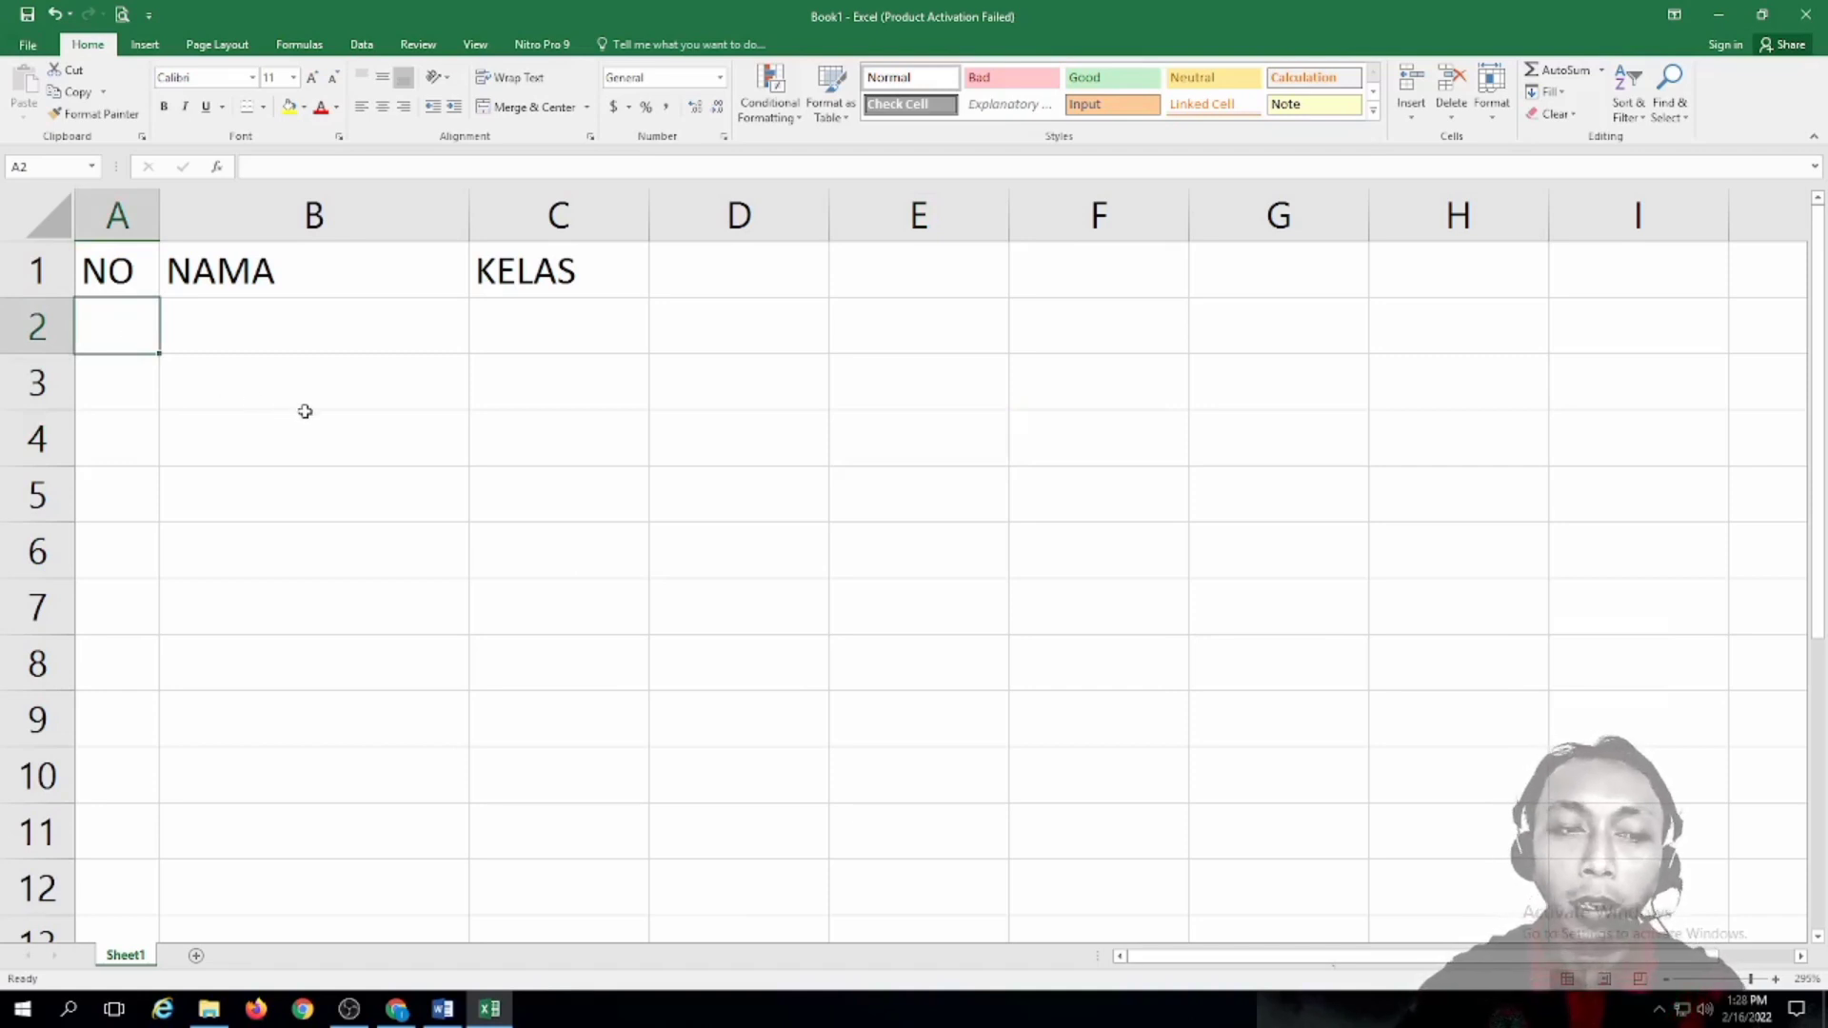
text(1)
click(219, 460)
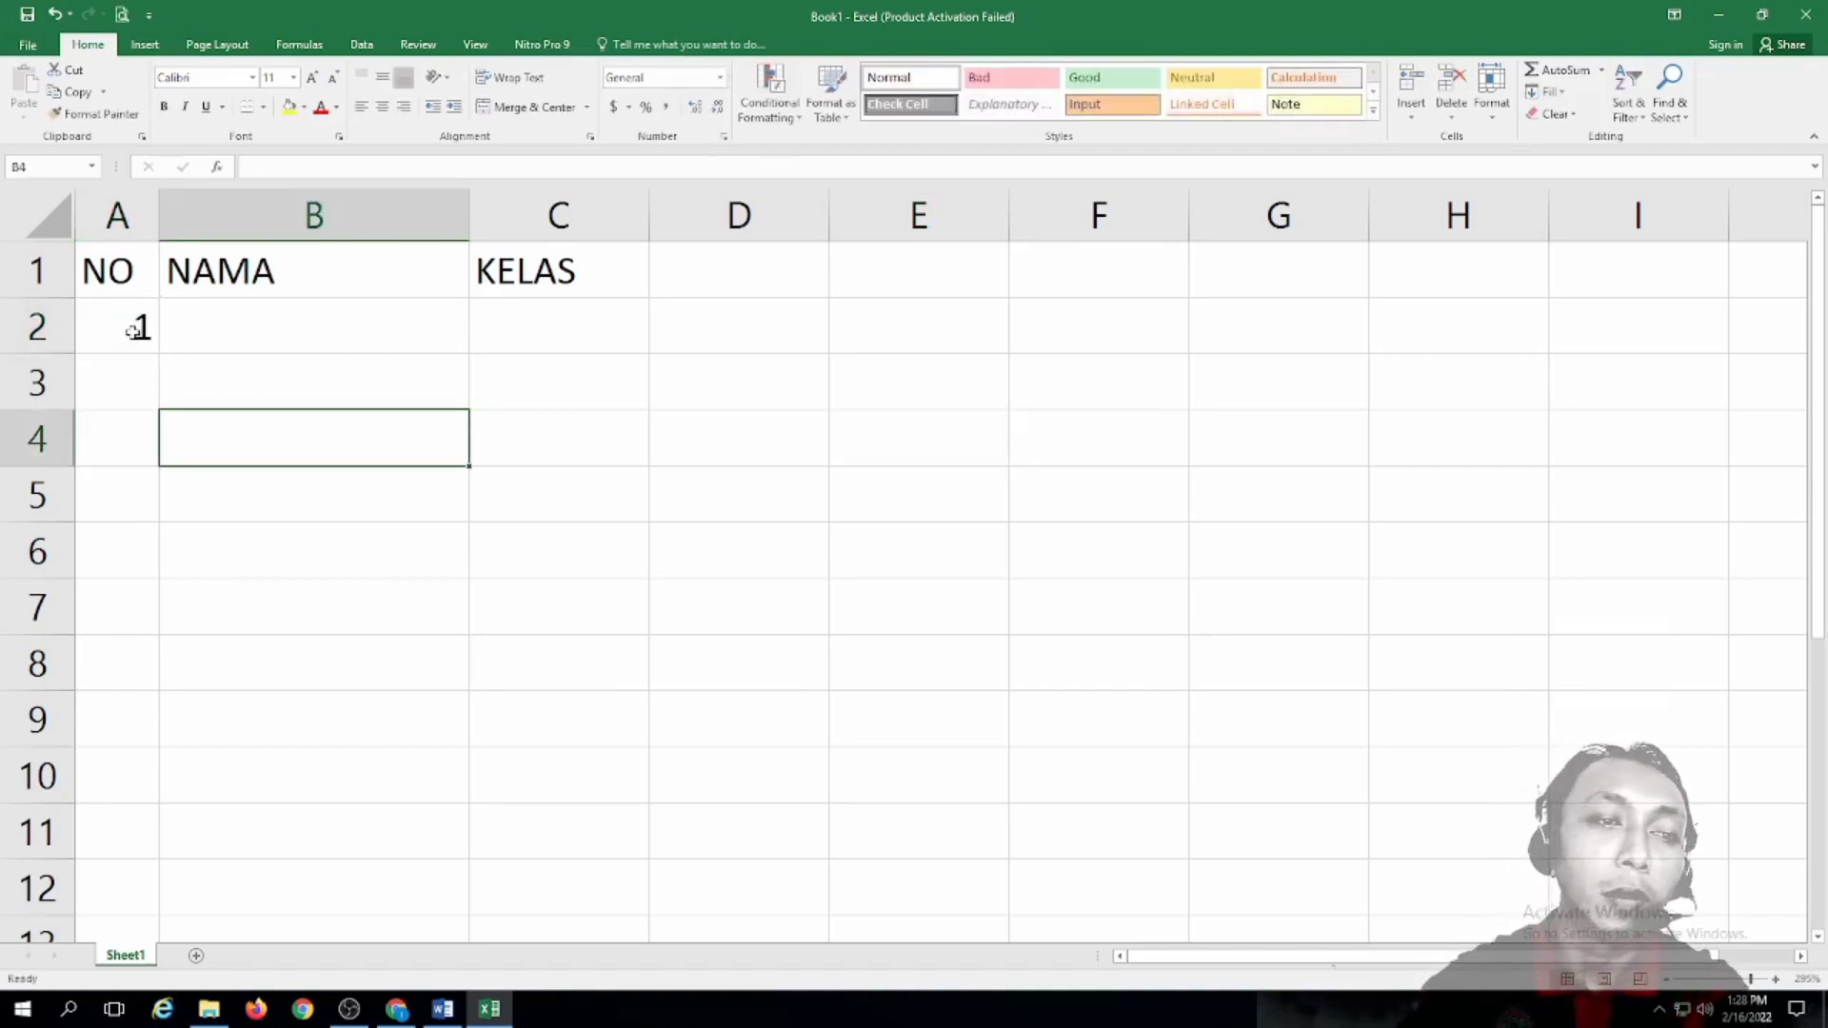
click(143, 327)
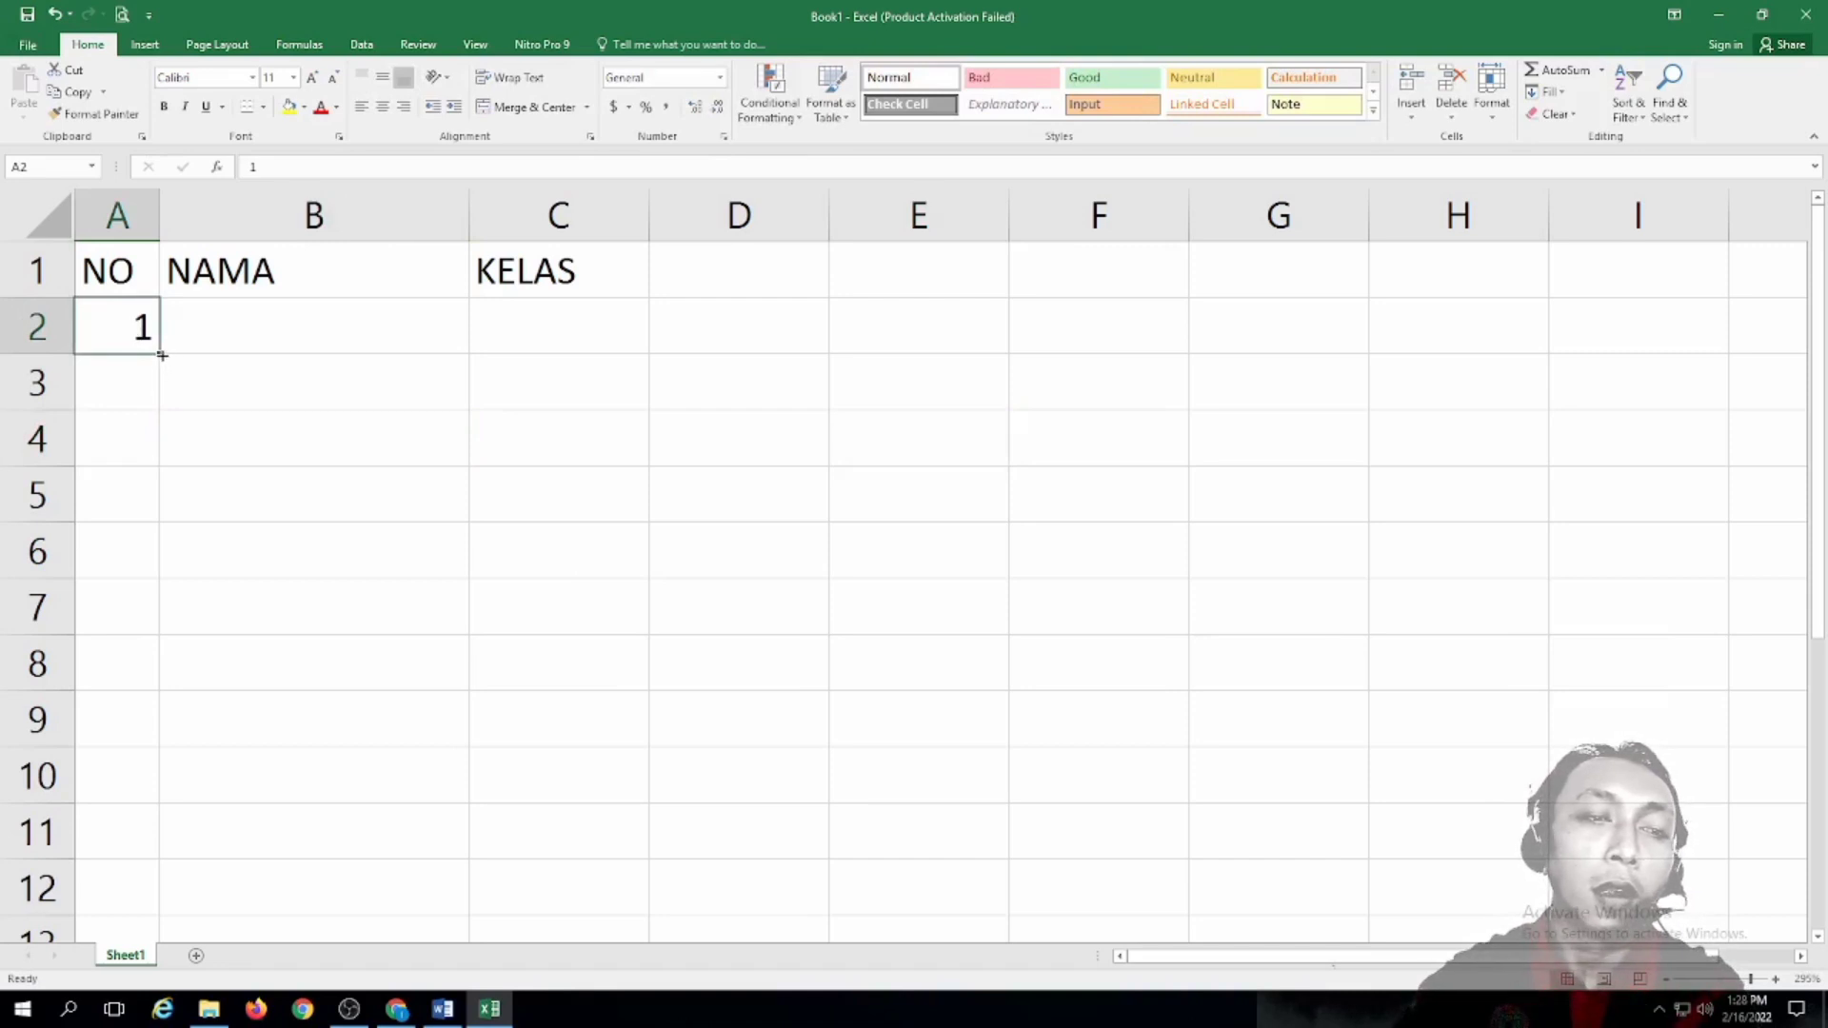
drag(162, 355, 174, 560)
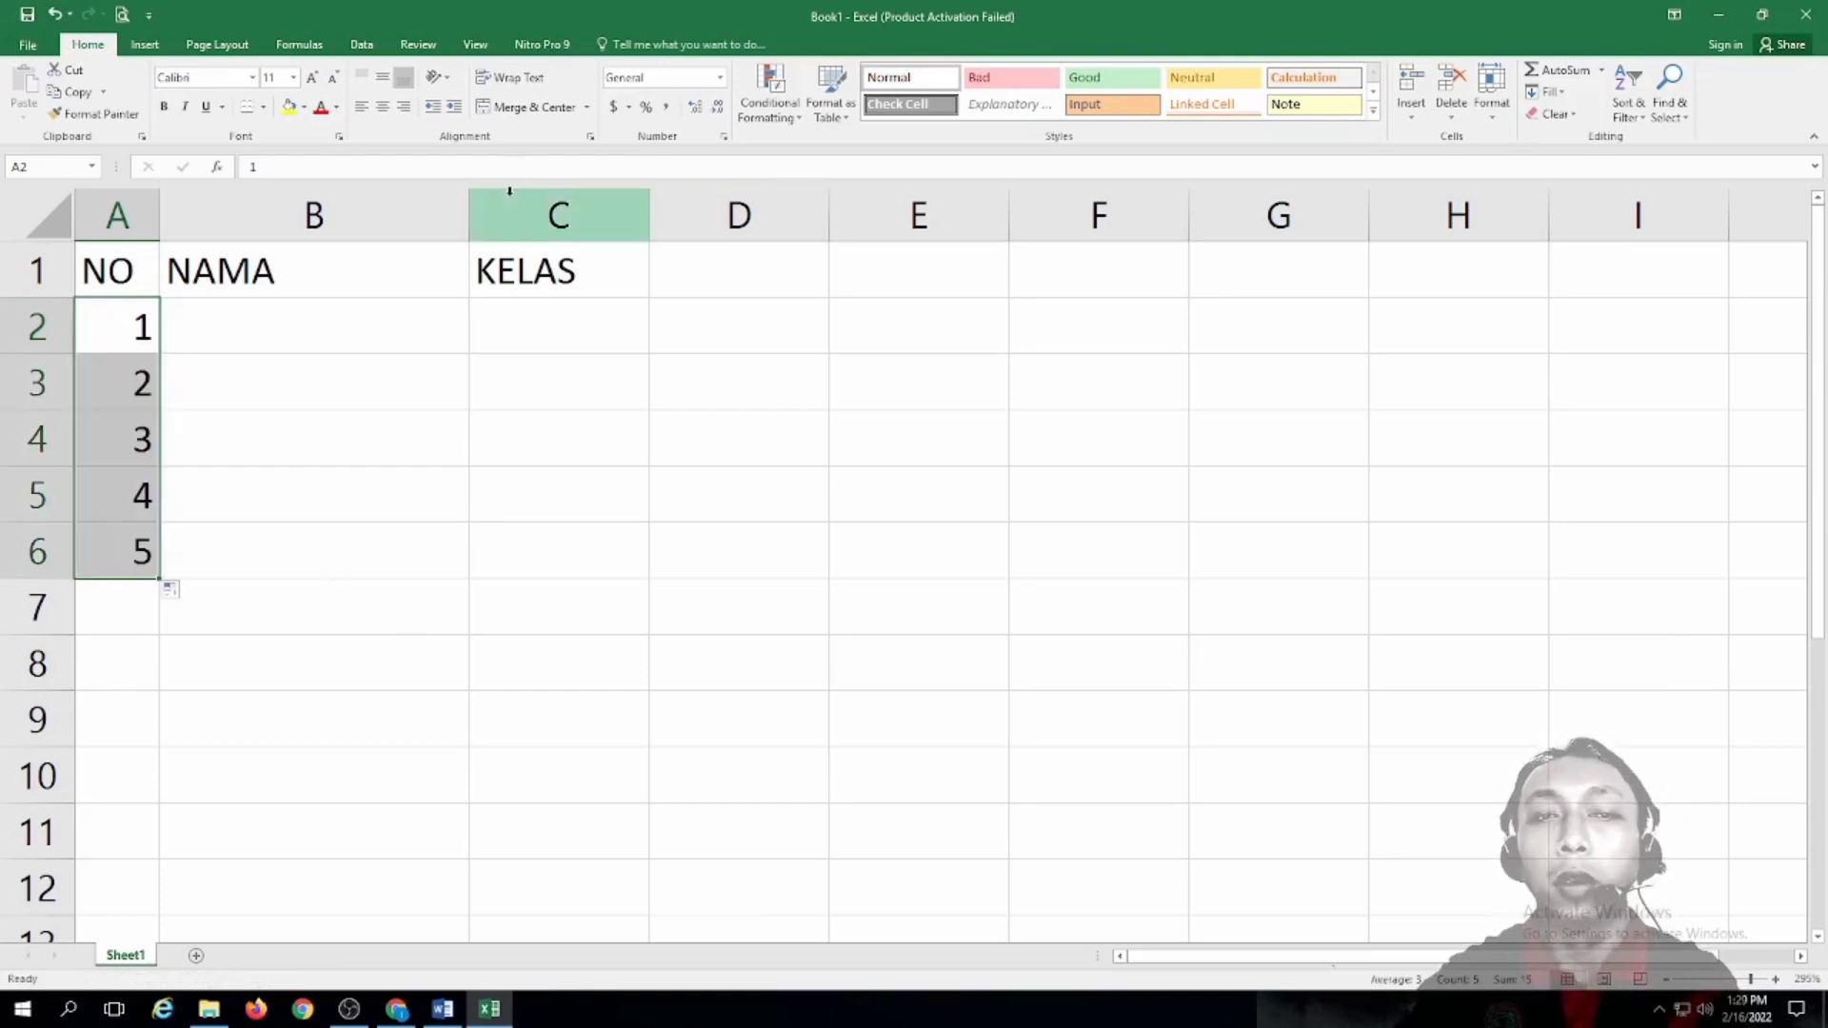
click(381, 107)
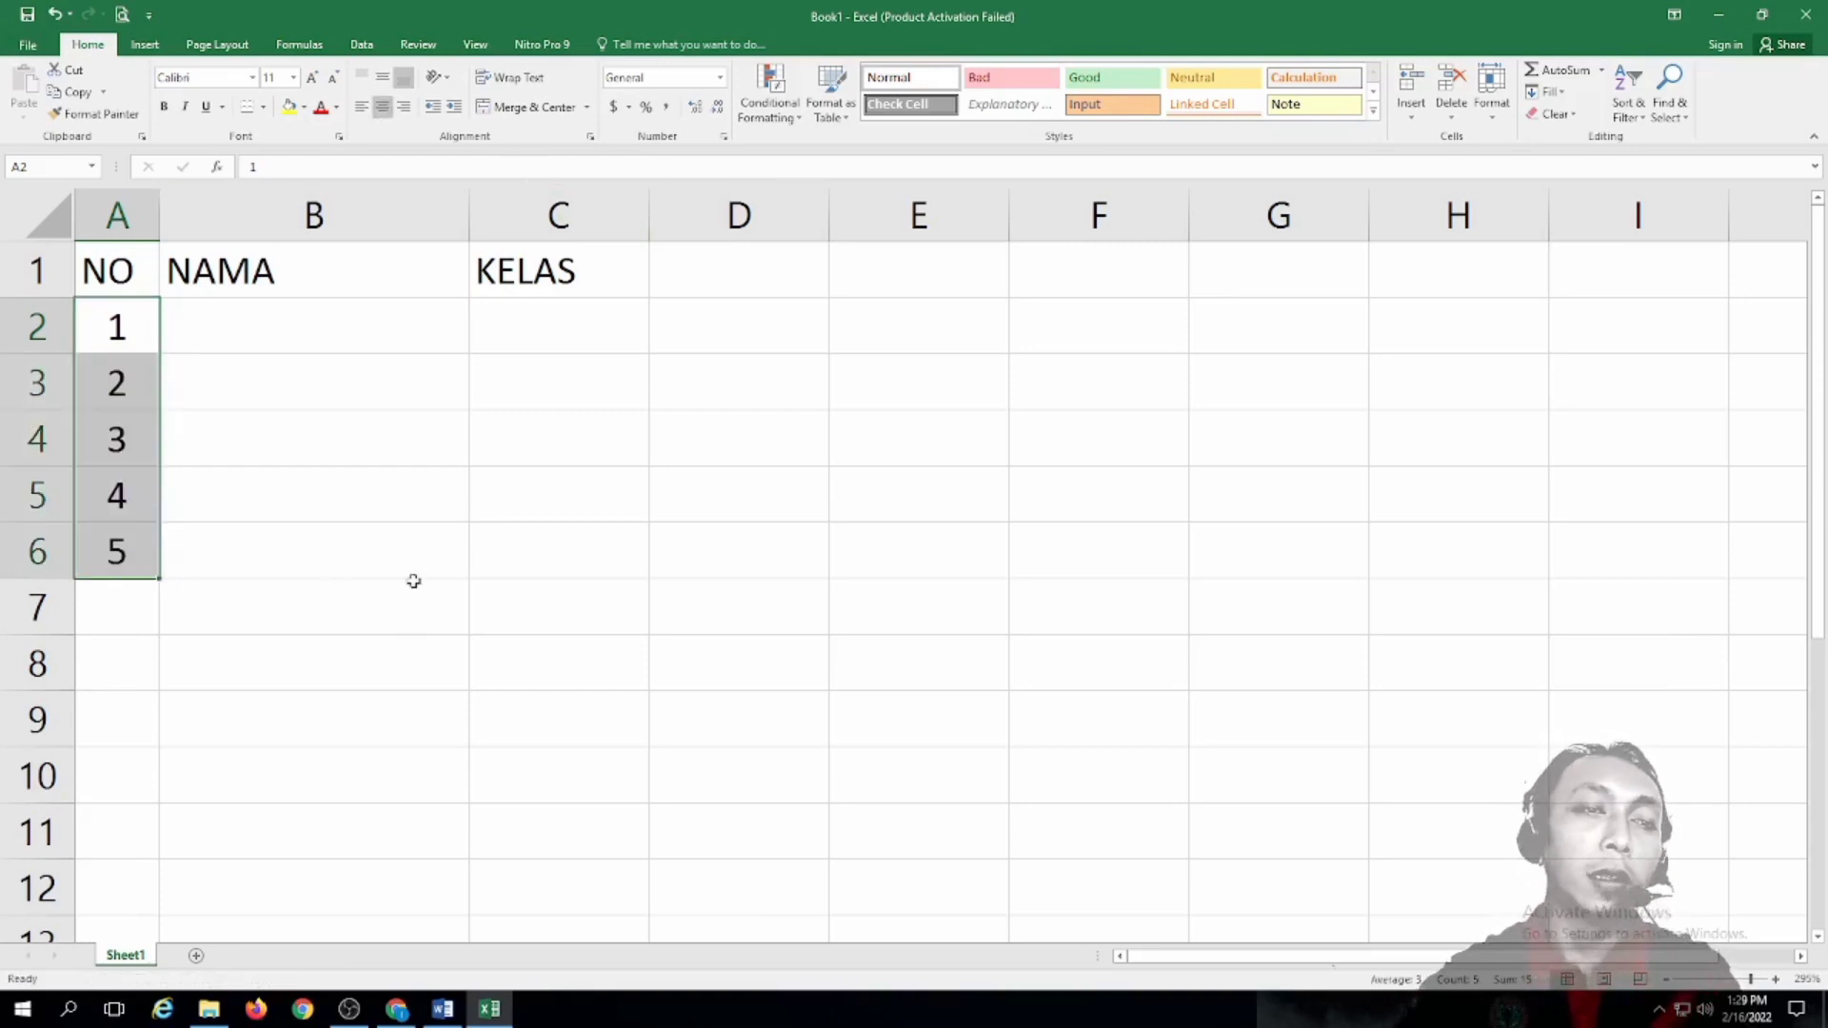
click(560, 662)
Step: Fill in the students' names in the NAMA column from cell B2 downward
click(293, 320)
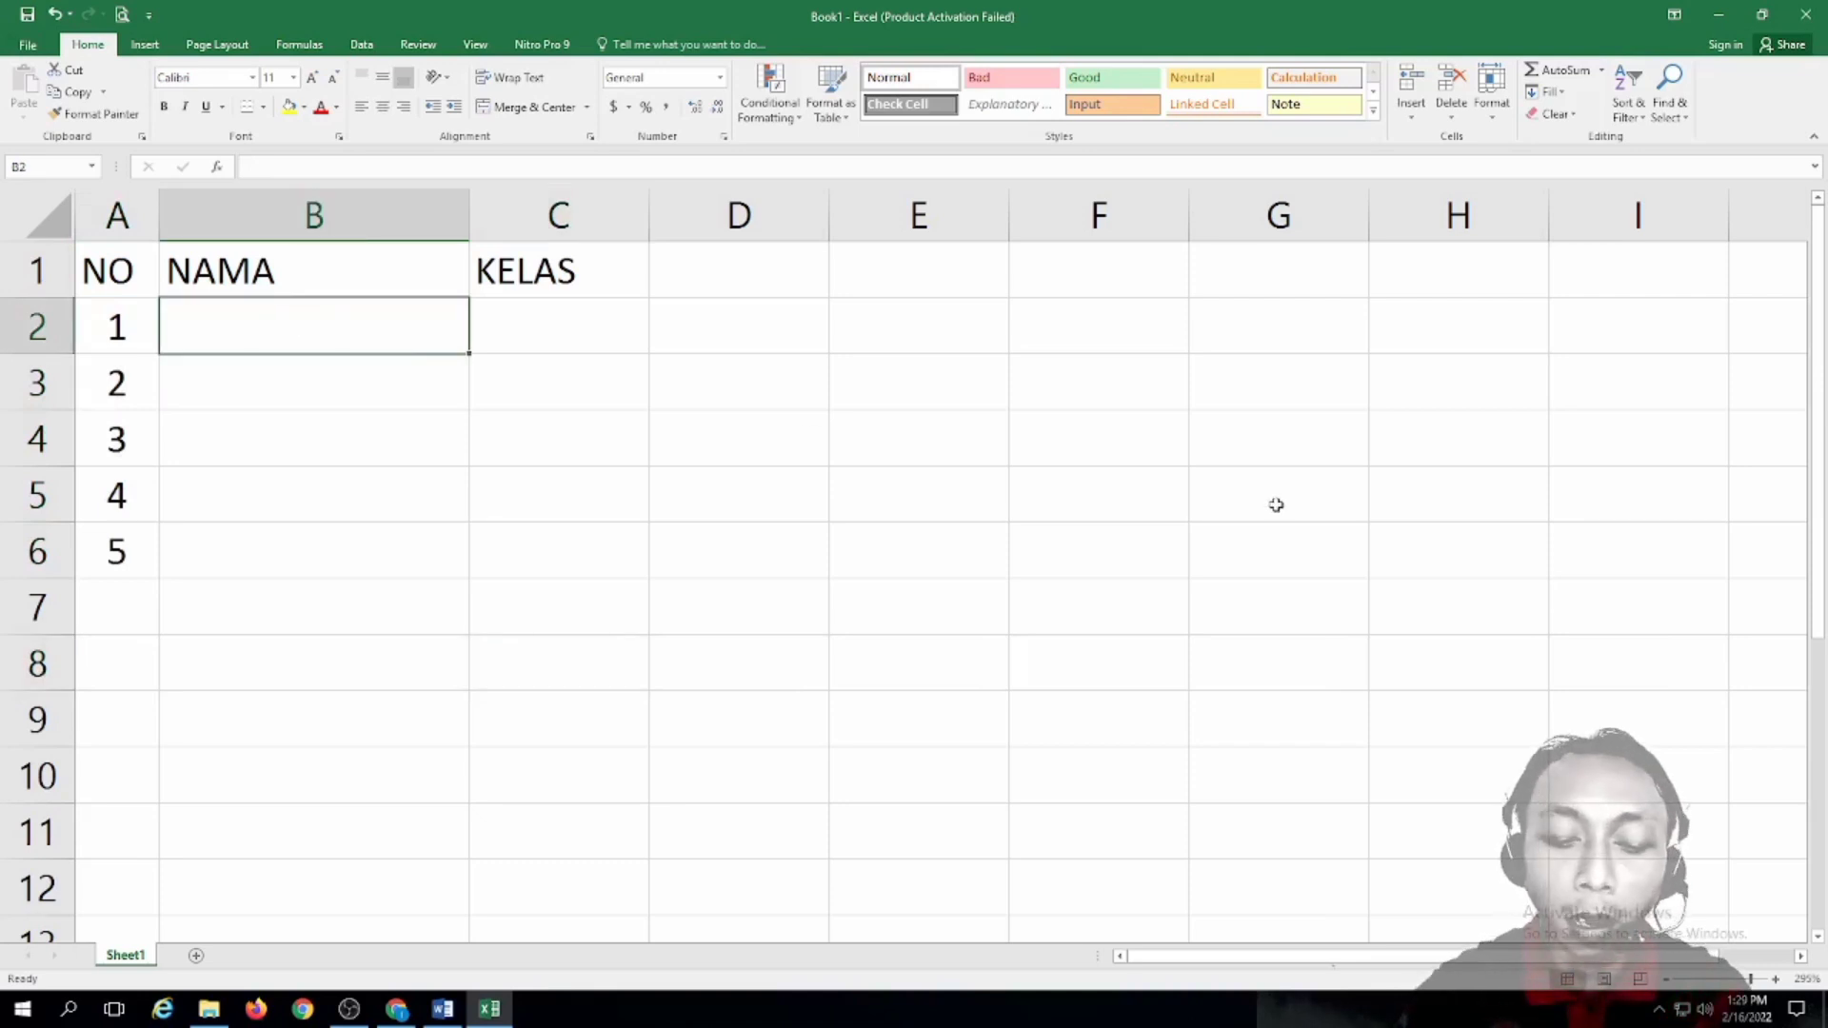
text(RAHMAT)
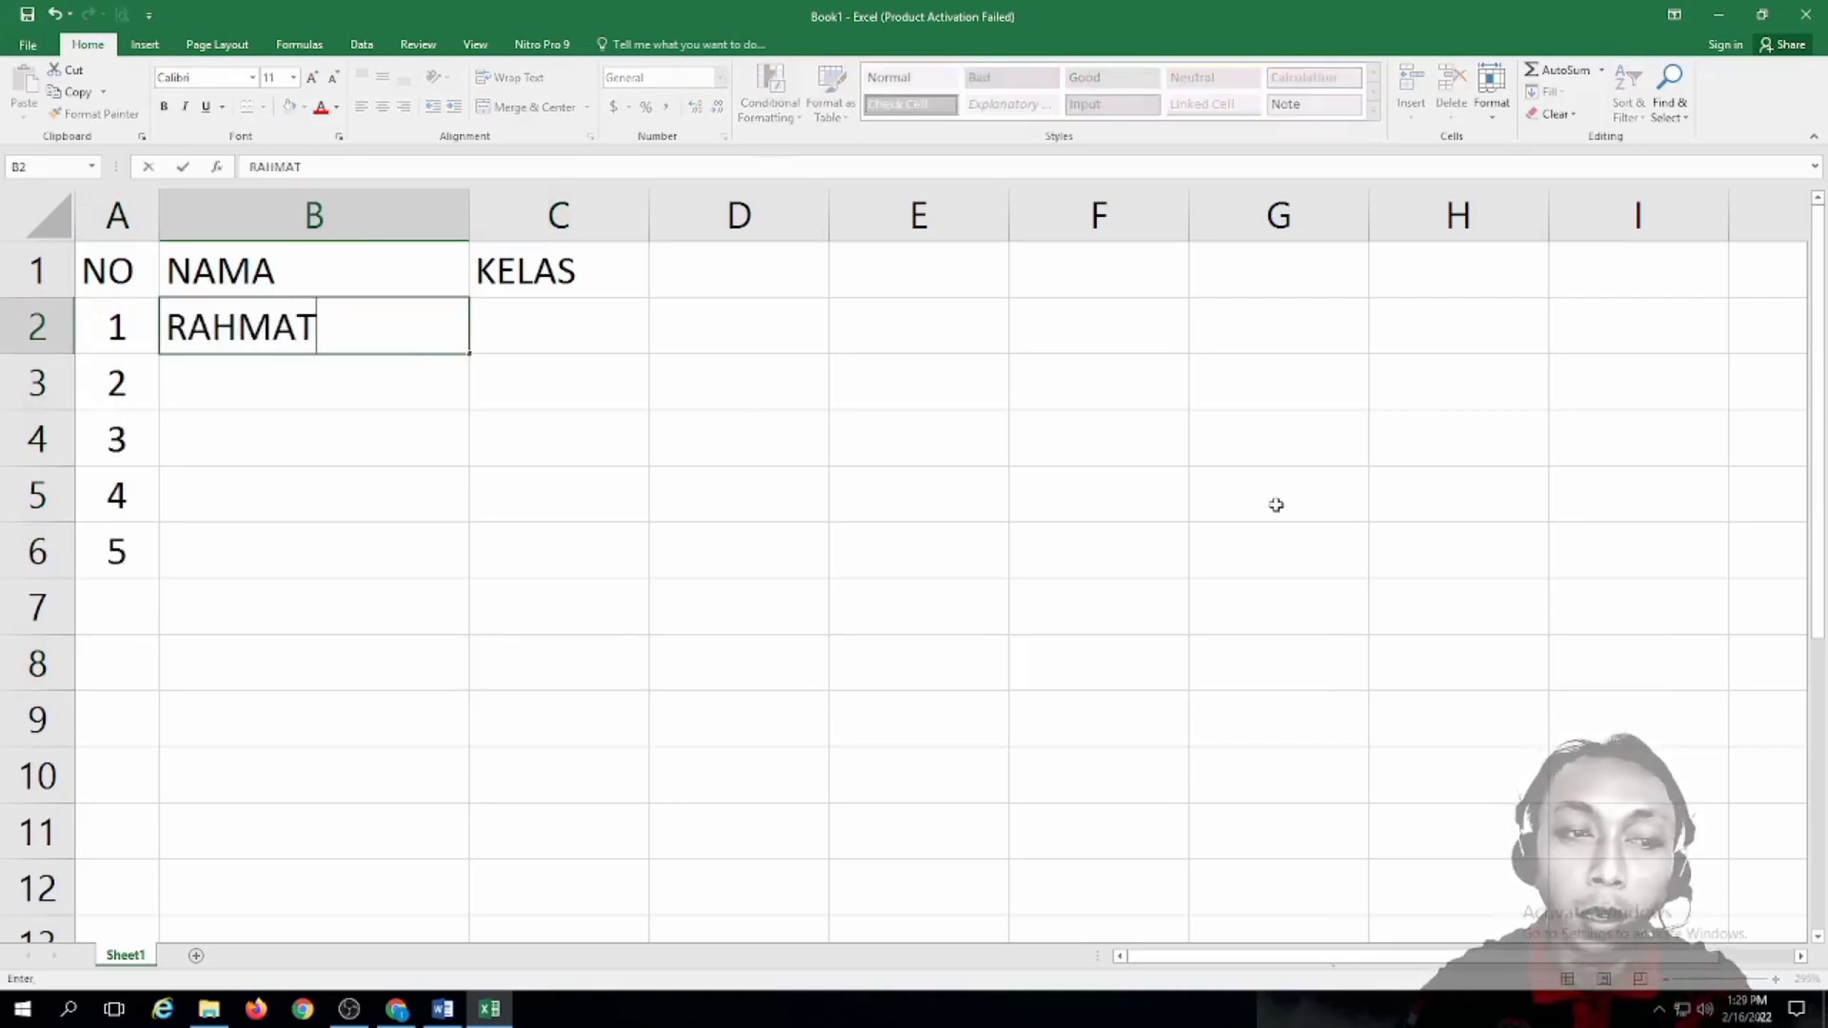
key(Return)
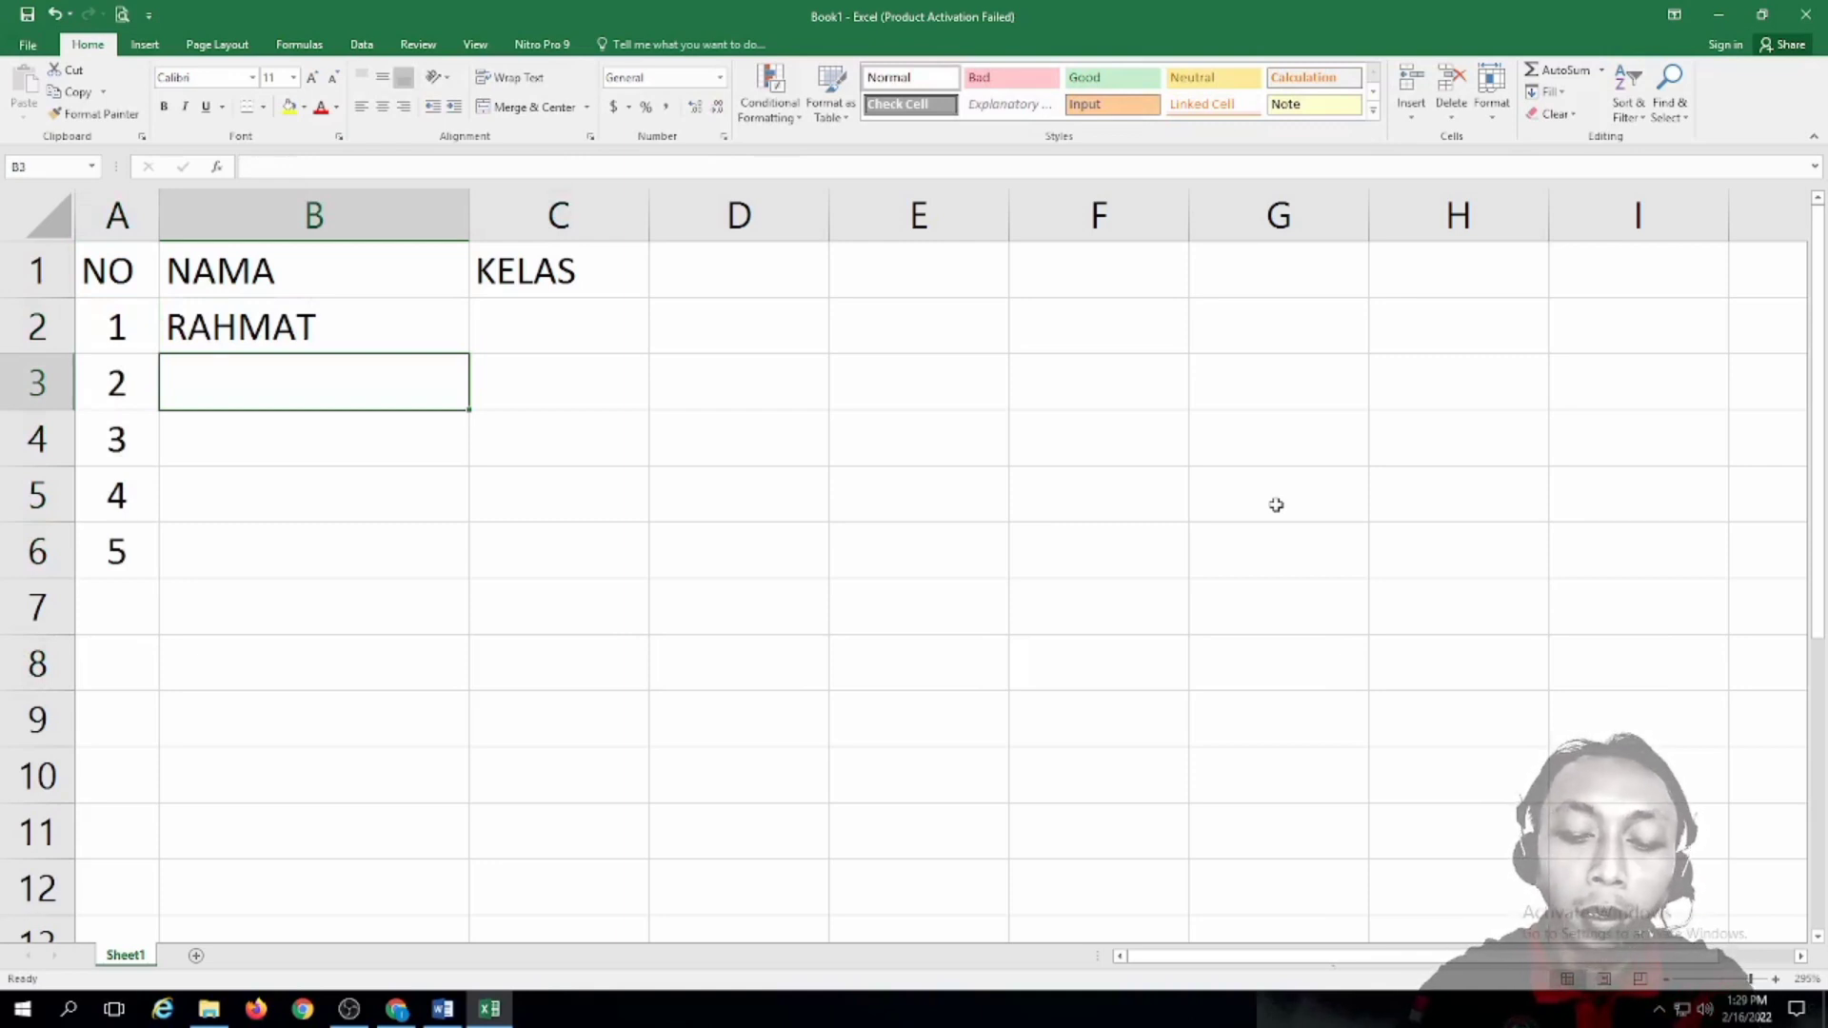
text(EG)
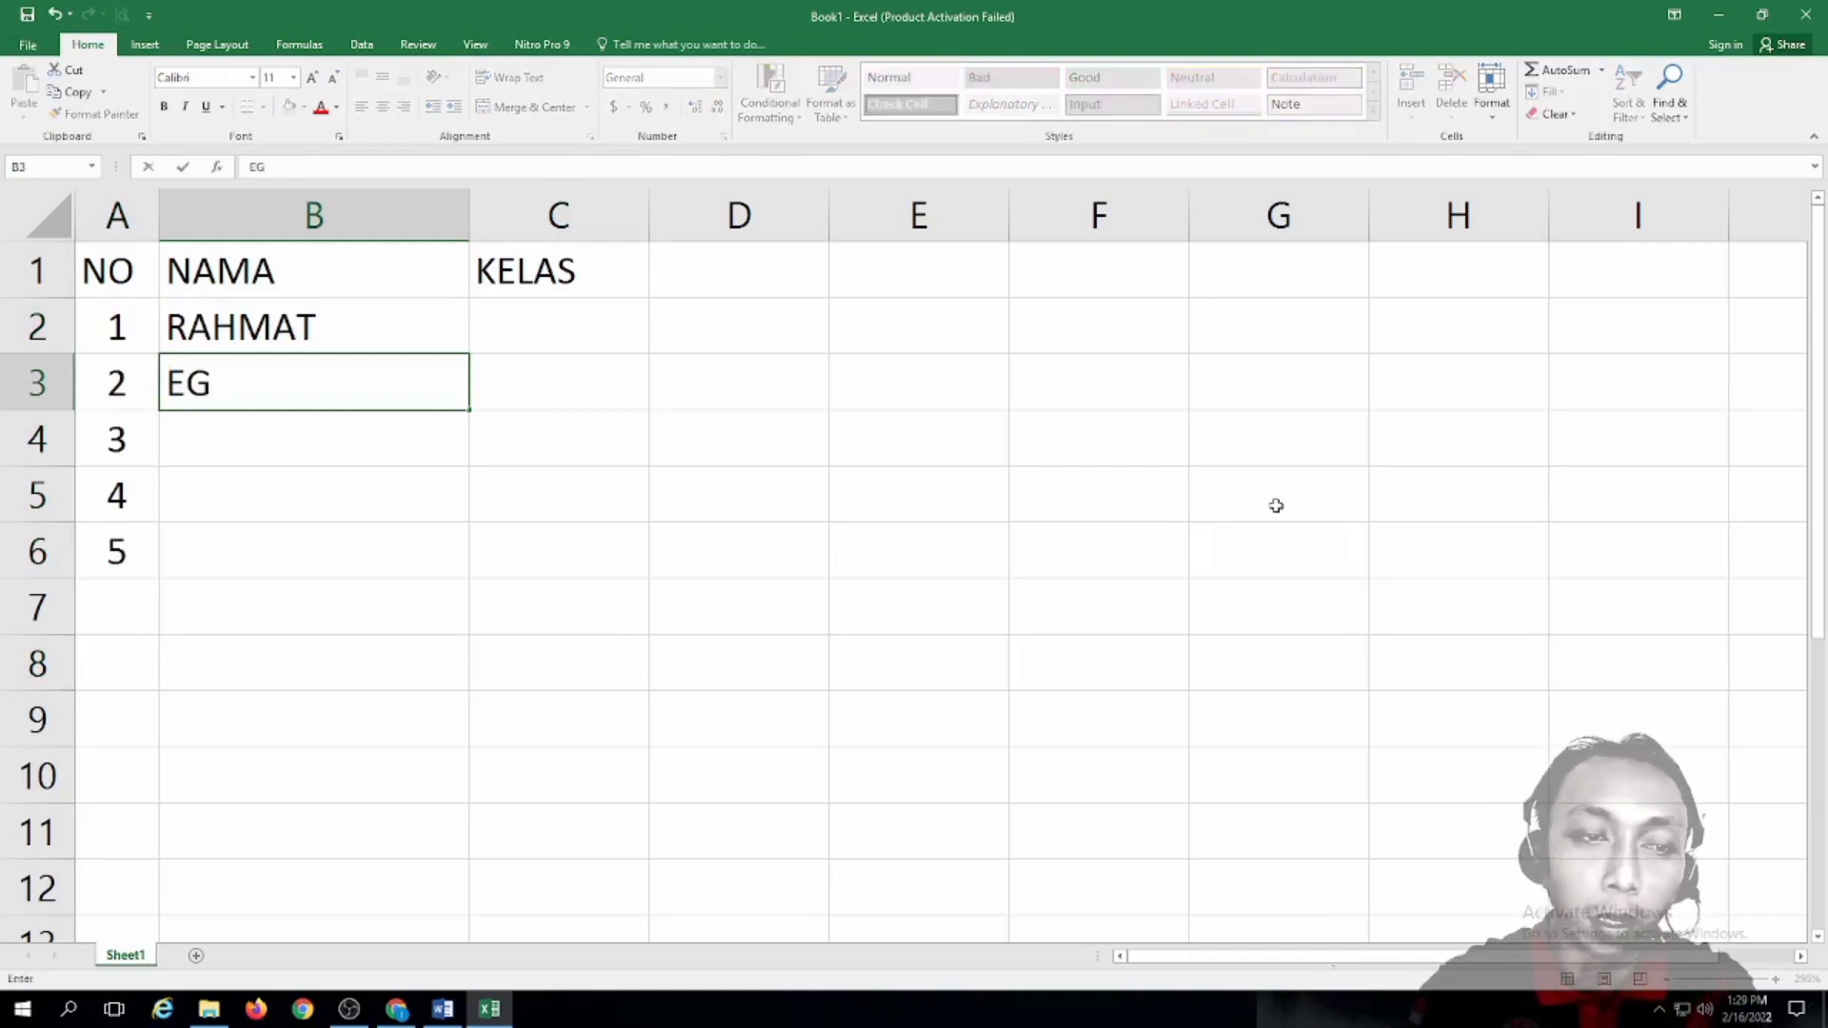
key(BackSpace)
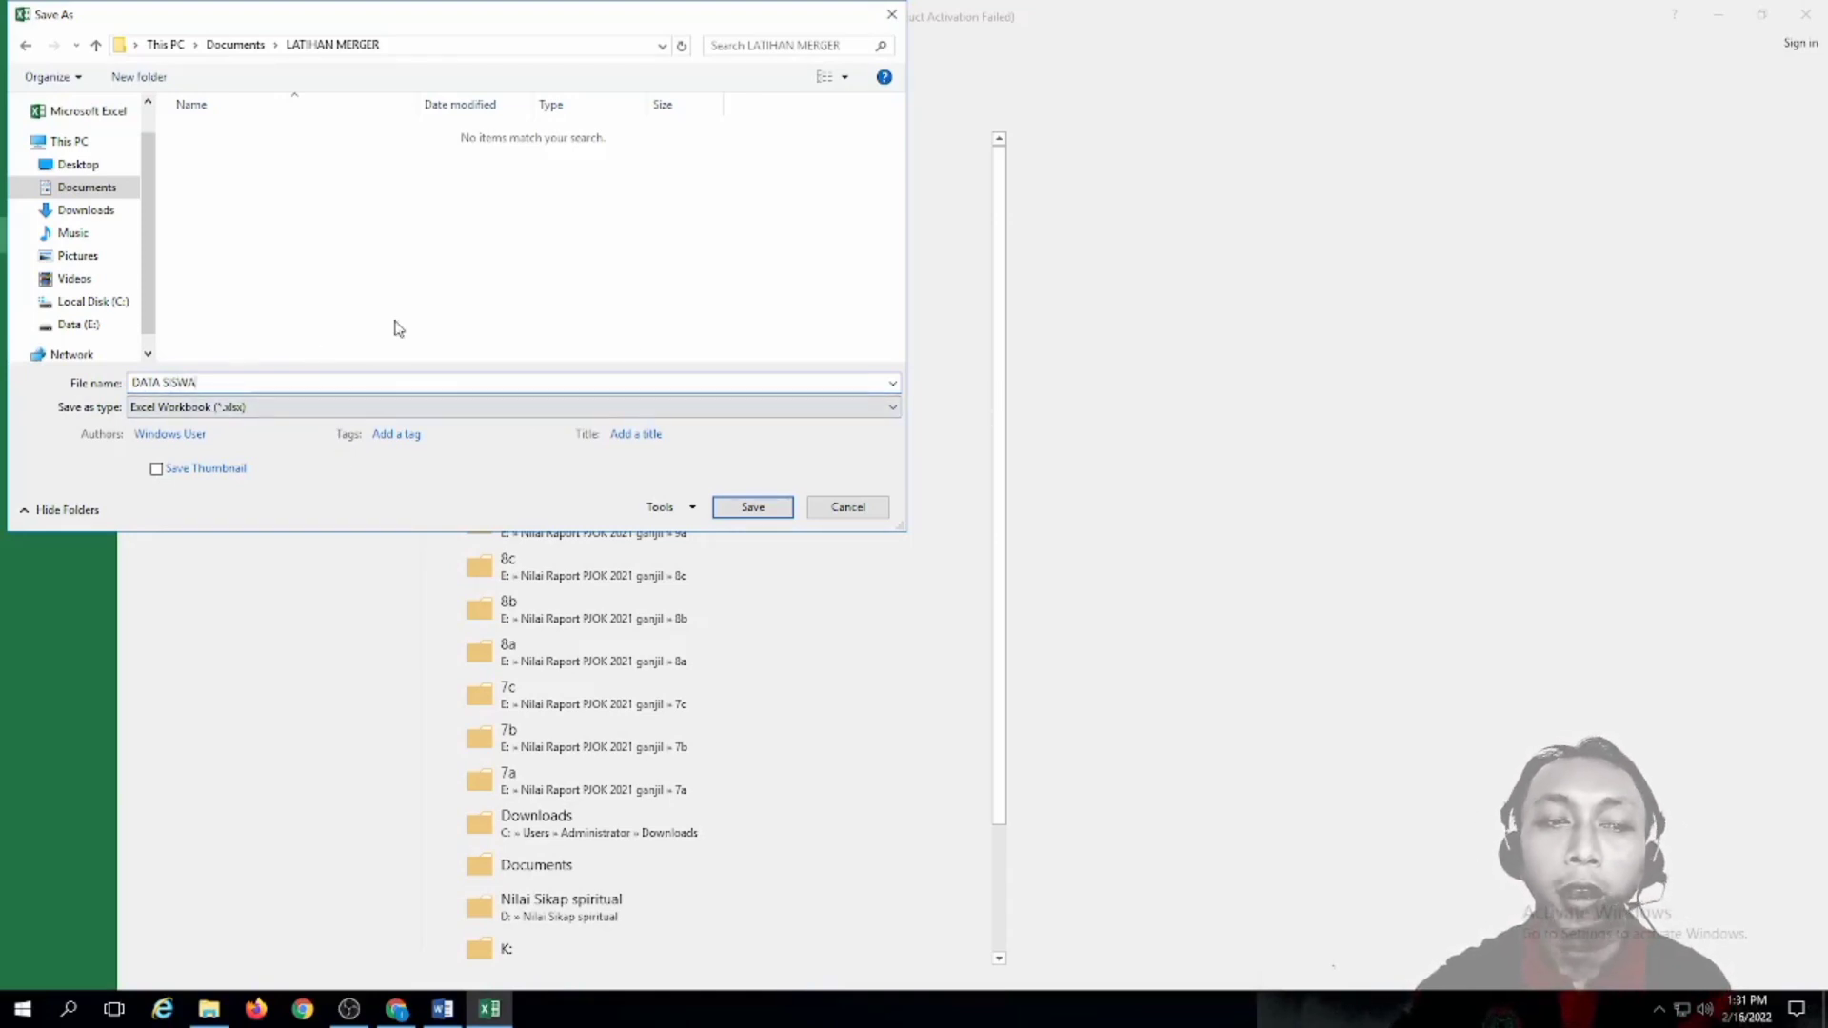
Step: Save the workbook as DATA SISWA.xlsx in the LATIHAN MERGER folder inside Documents
click(772, 511)
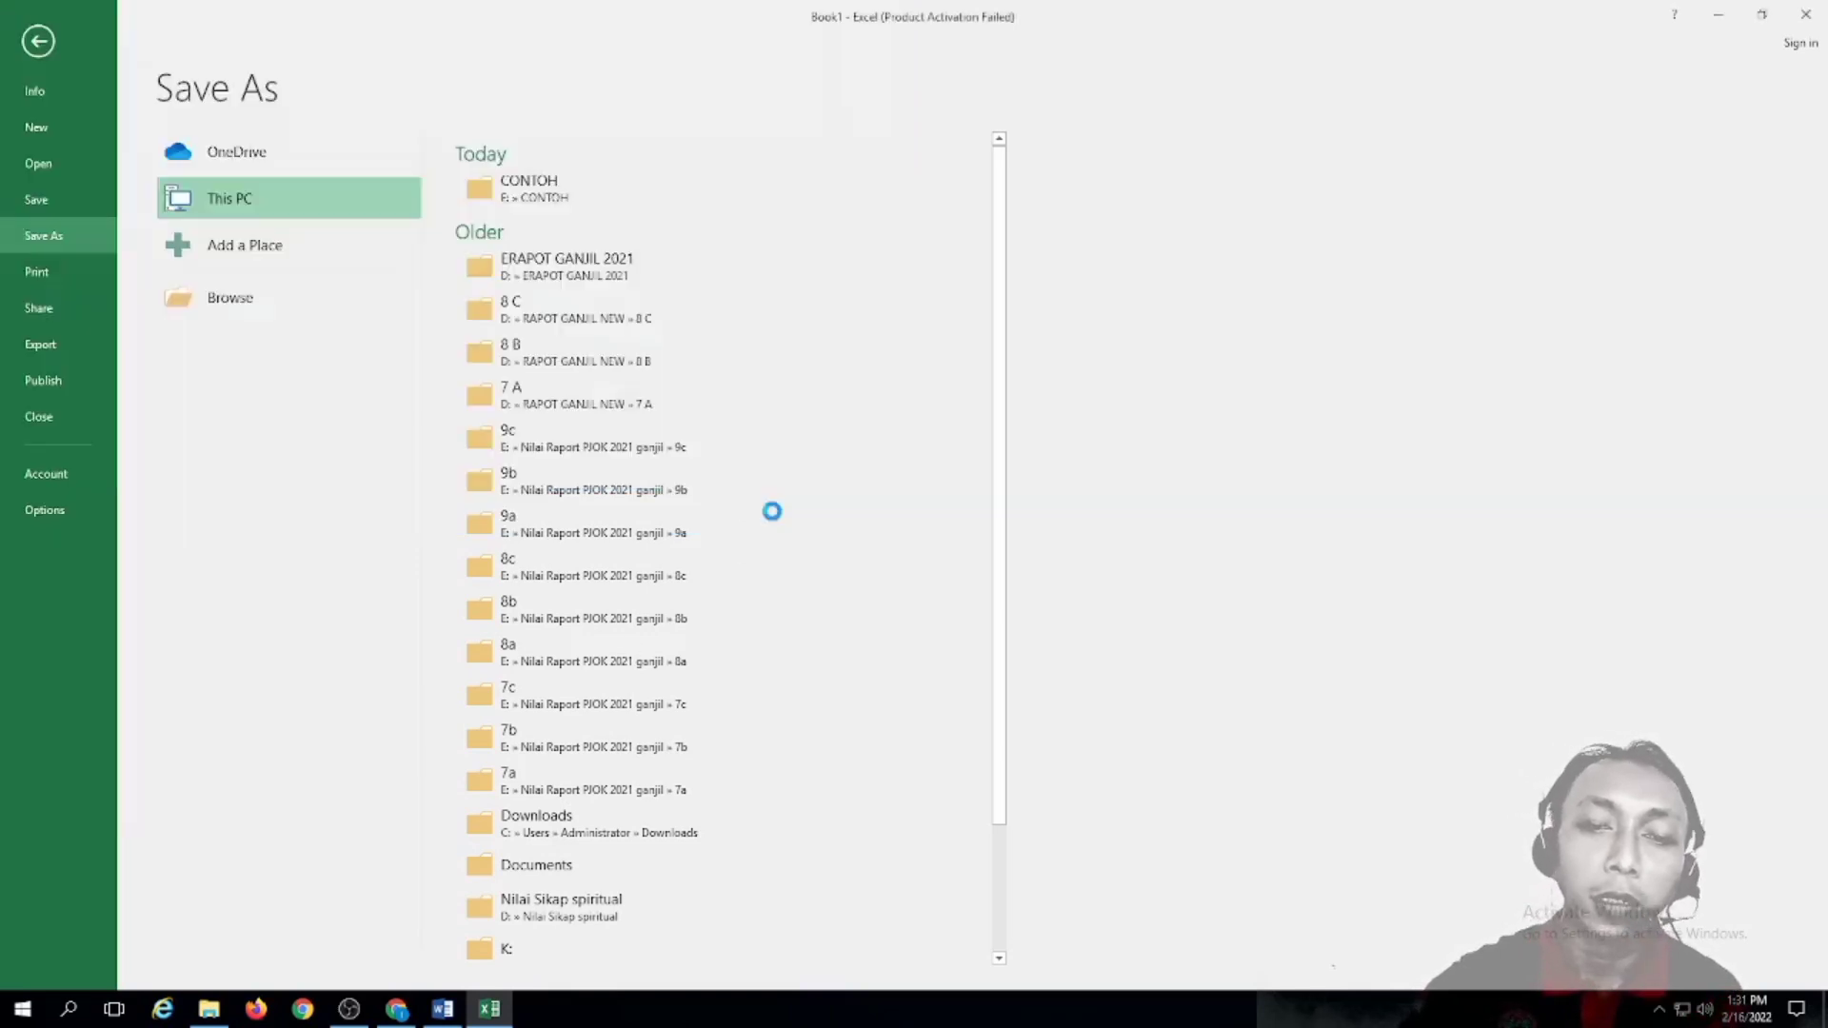
click(946, 534)
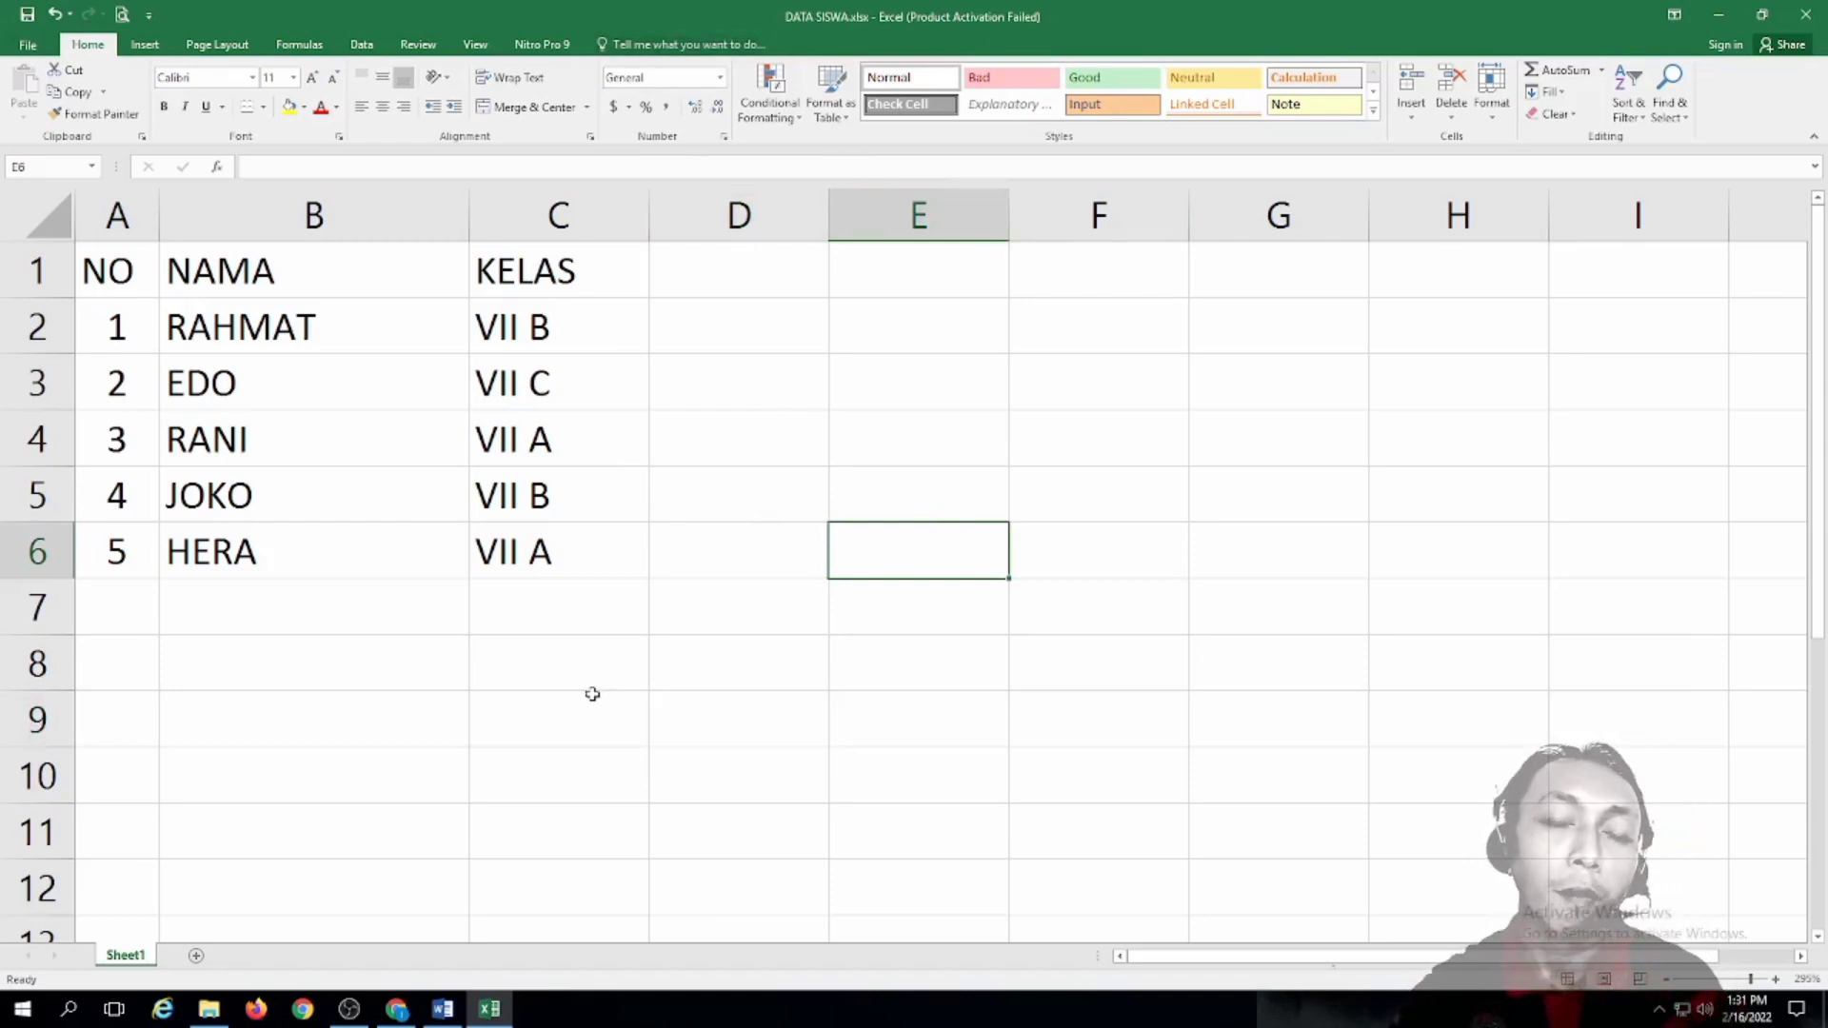
Step: Minimize Excel to return to the Word form and place the cursor after the colon of the NAMA line
click(1717, 18)
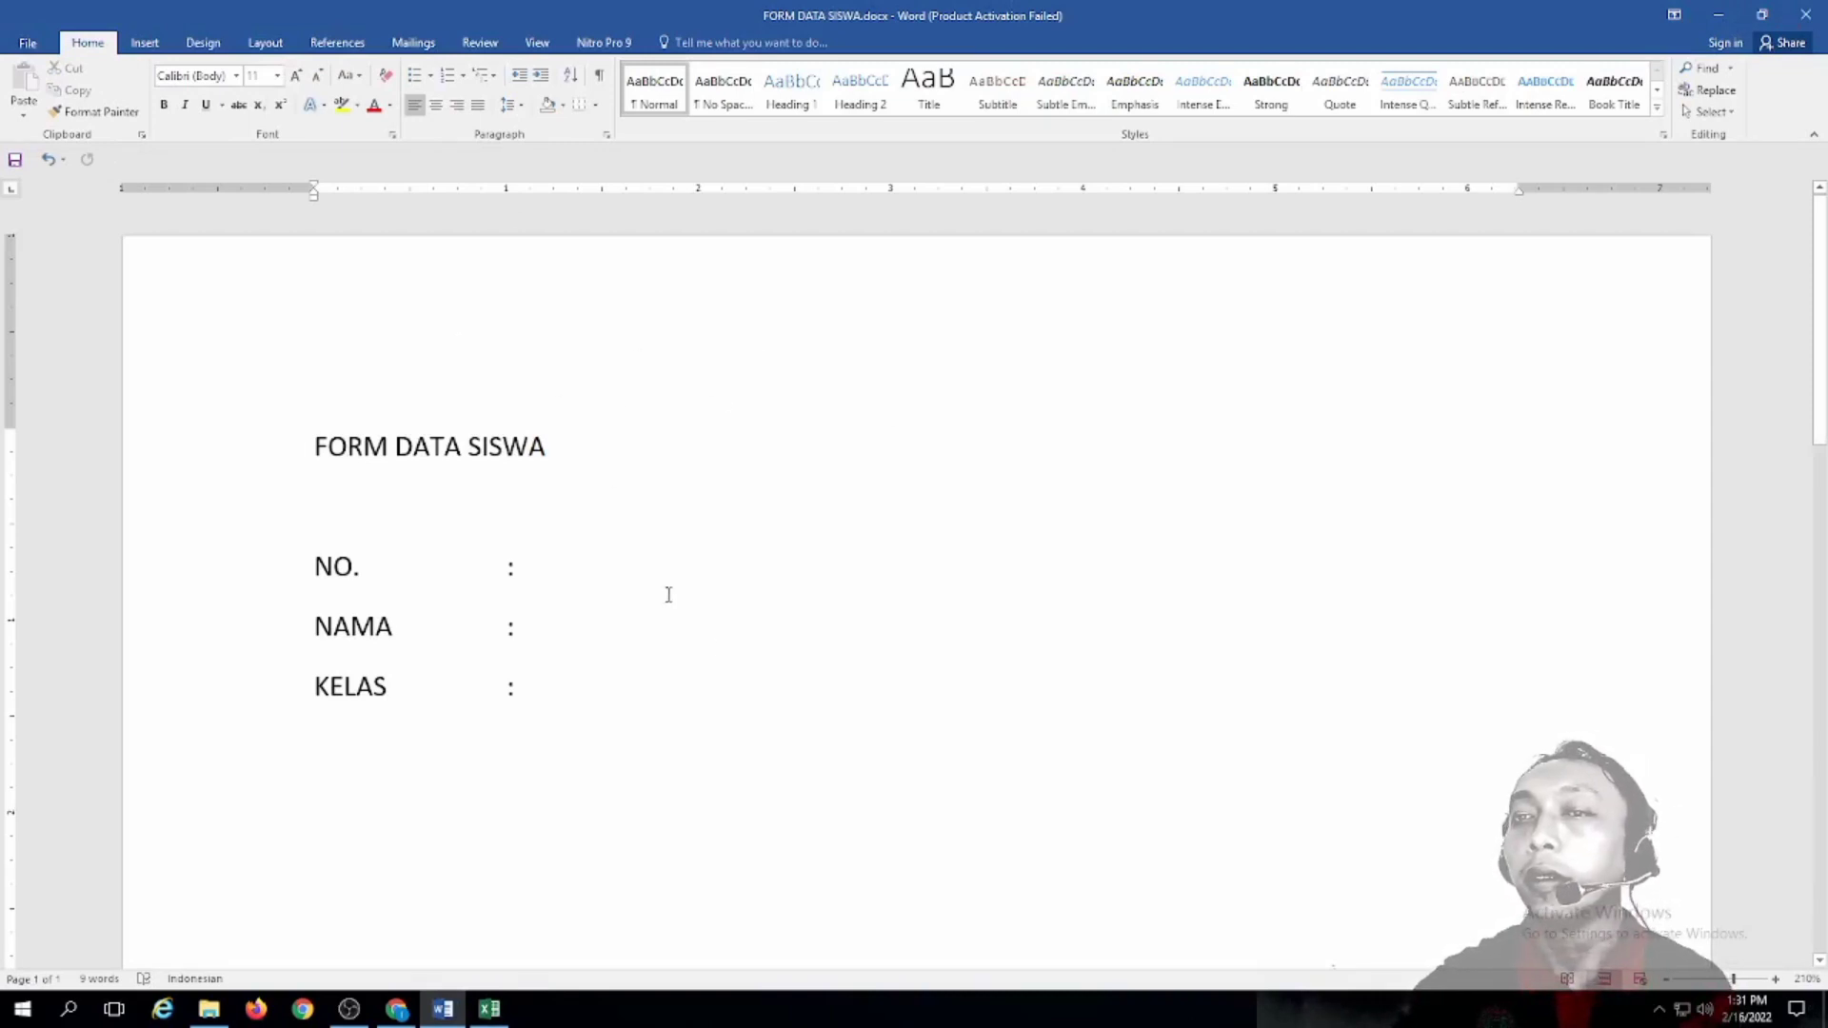
click(596, 630)
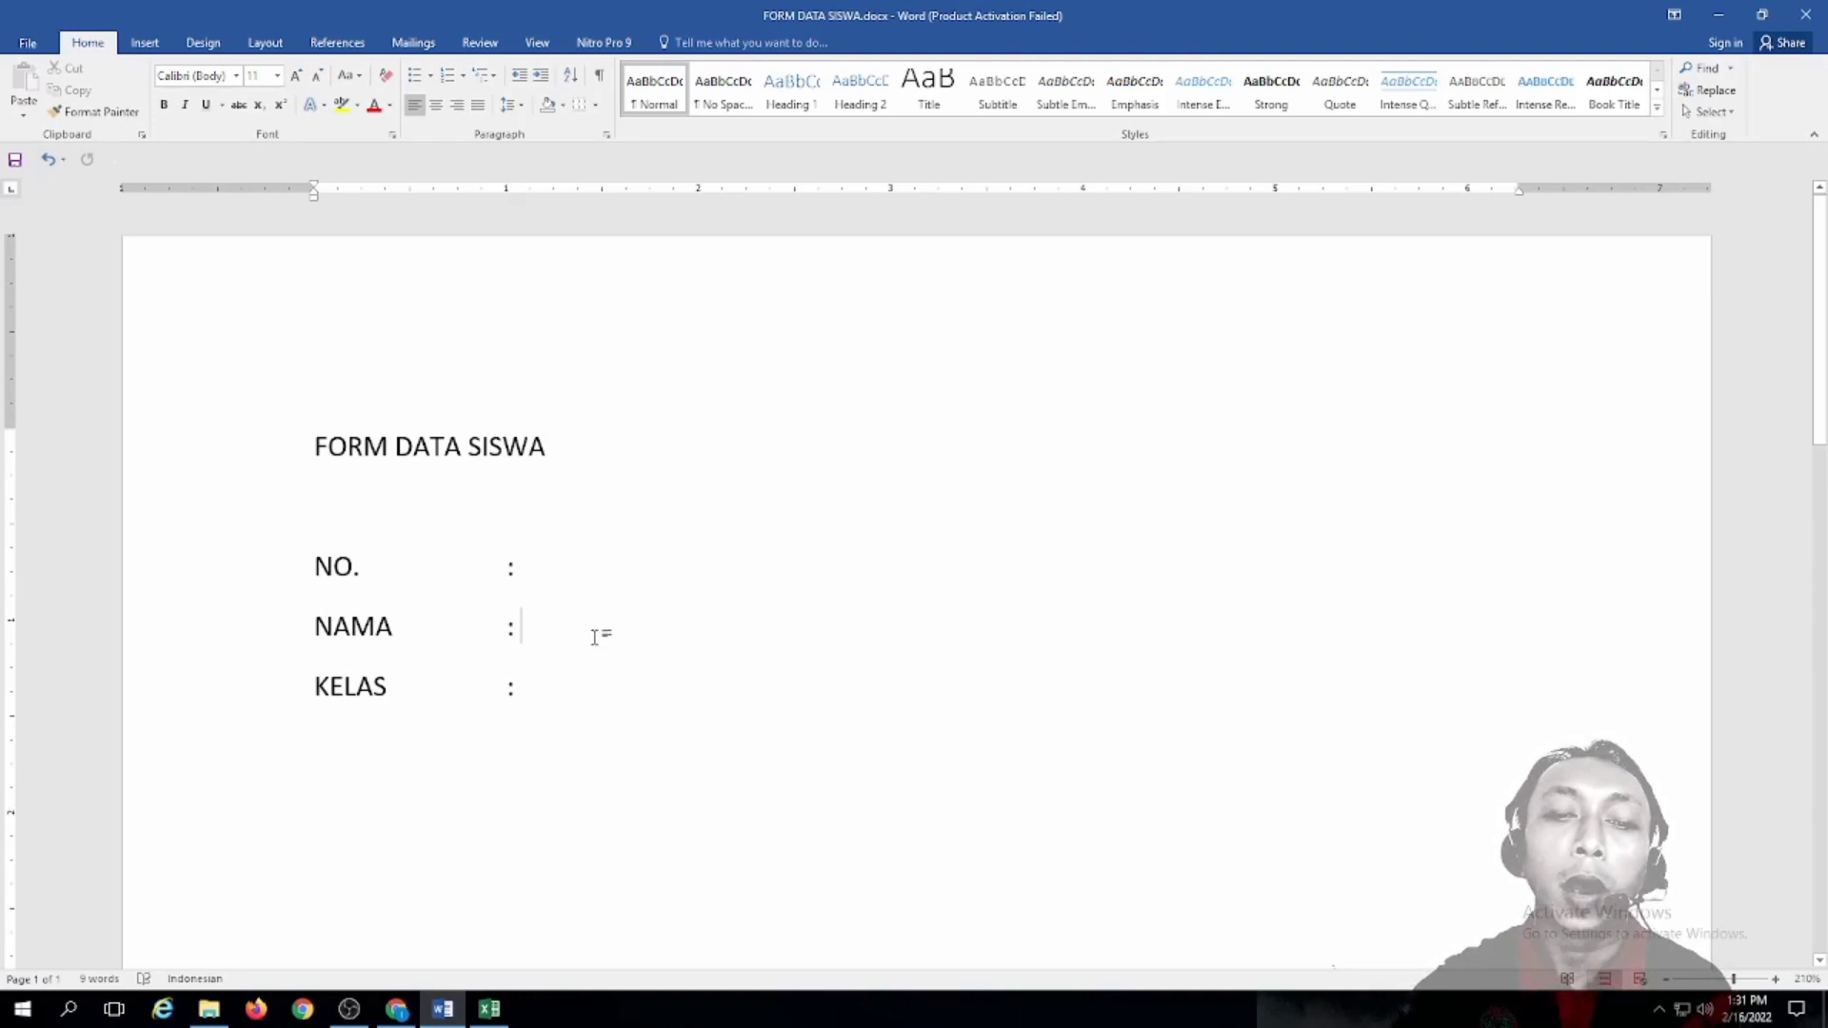
click(610, 556)
click(605, 624)
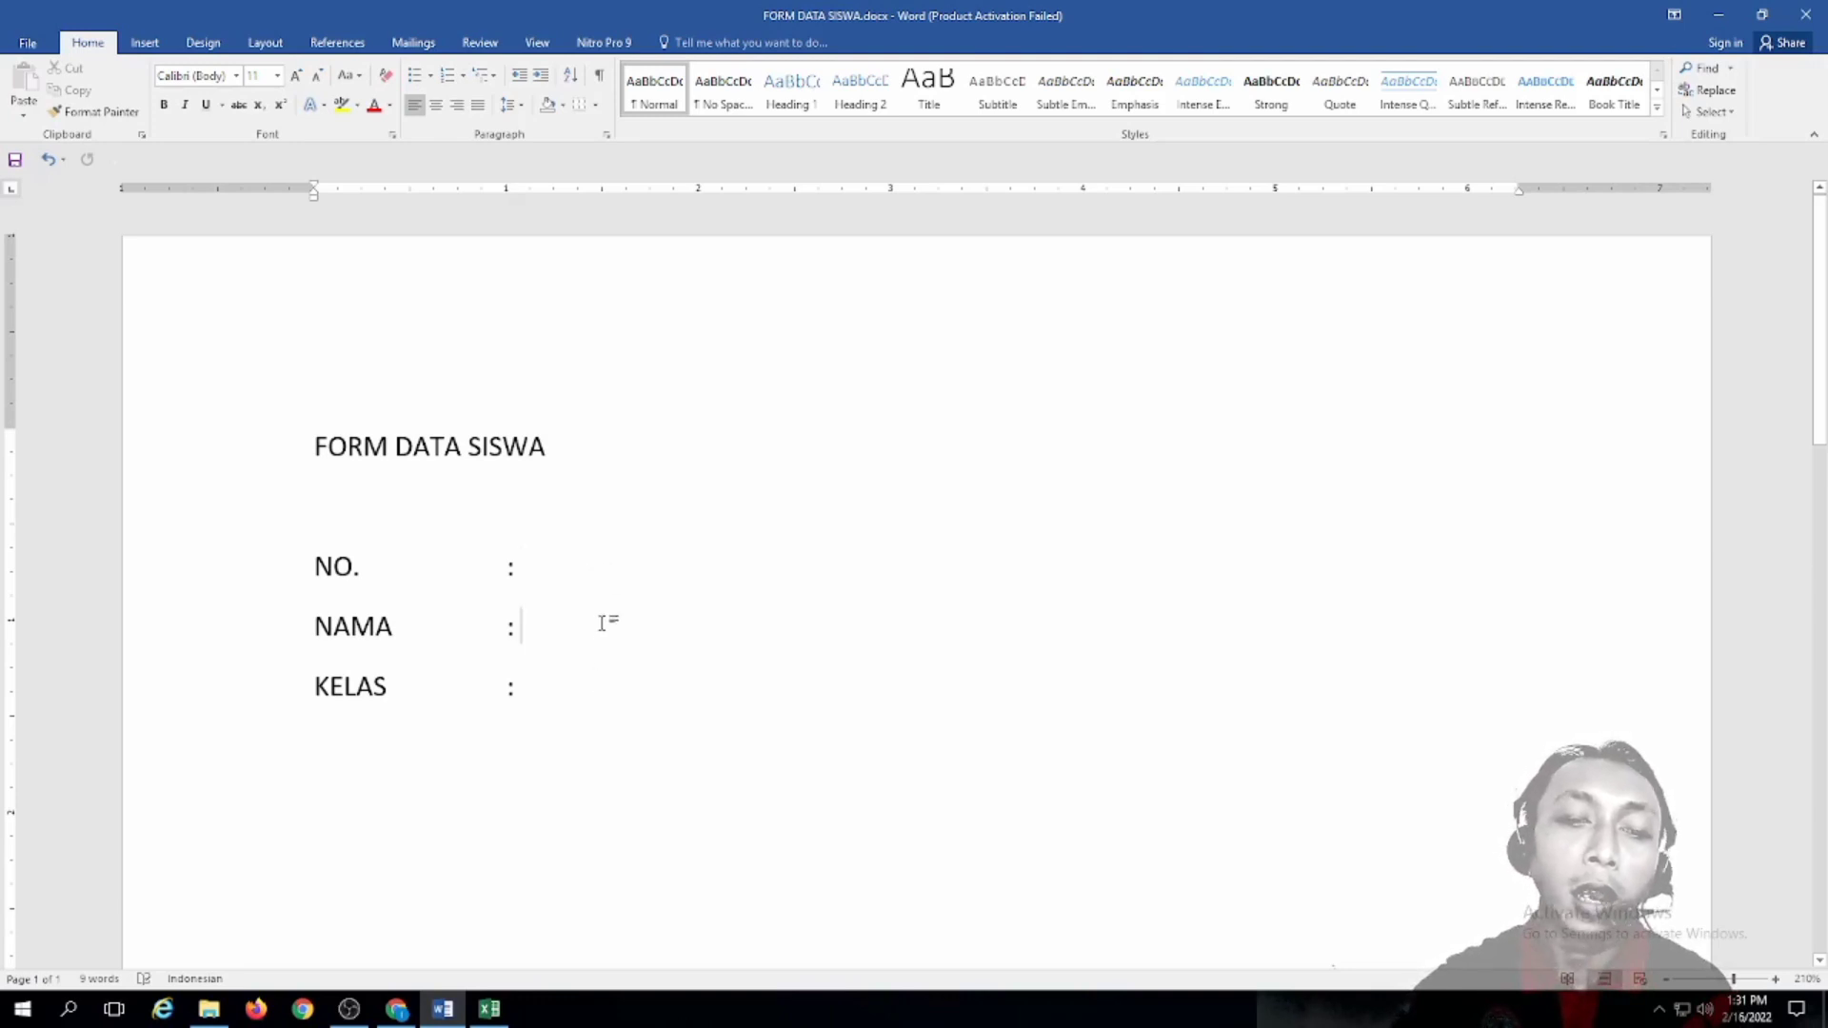
Step: Place the cursor after the colon of the NO. line and open the data source selection for an existing recipient list
click(603, 674)
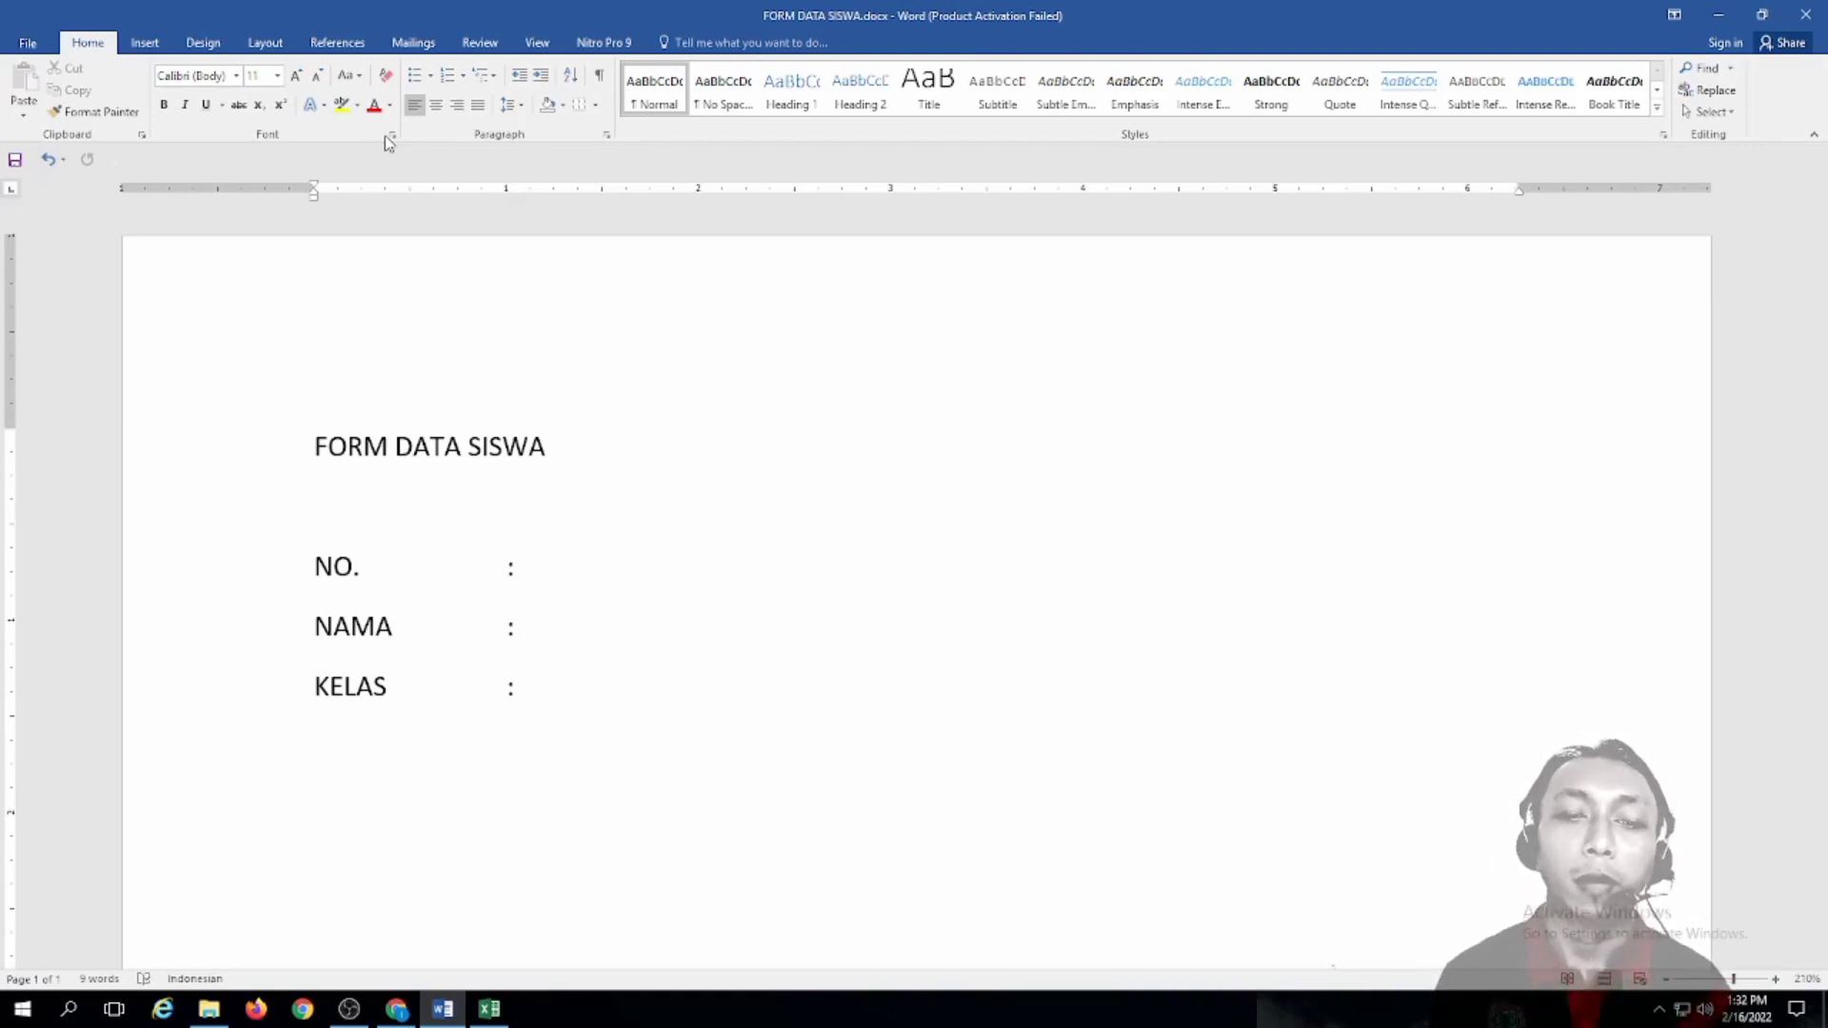
click(591, 565)
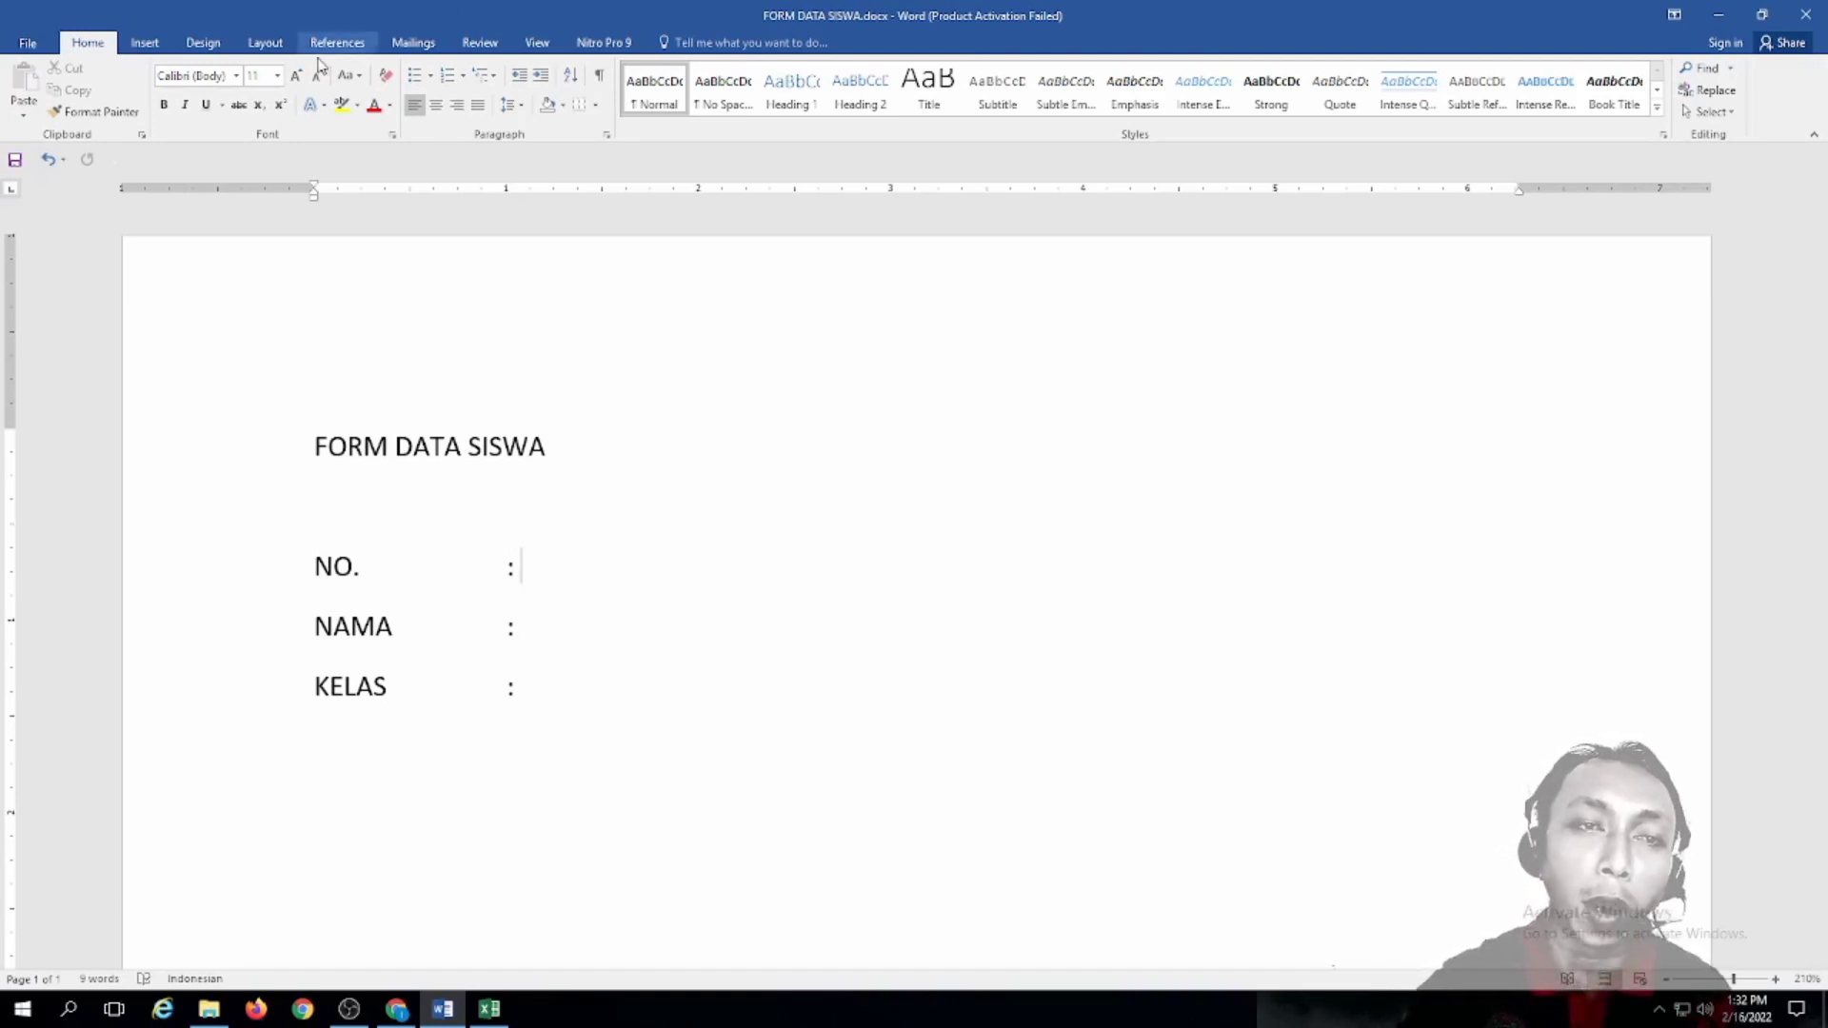
click(413, 46)
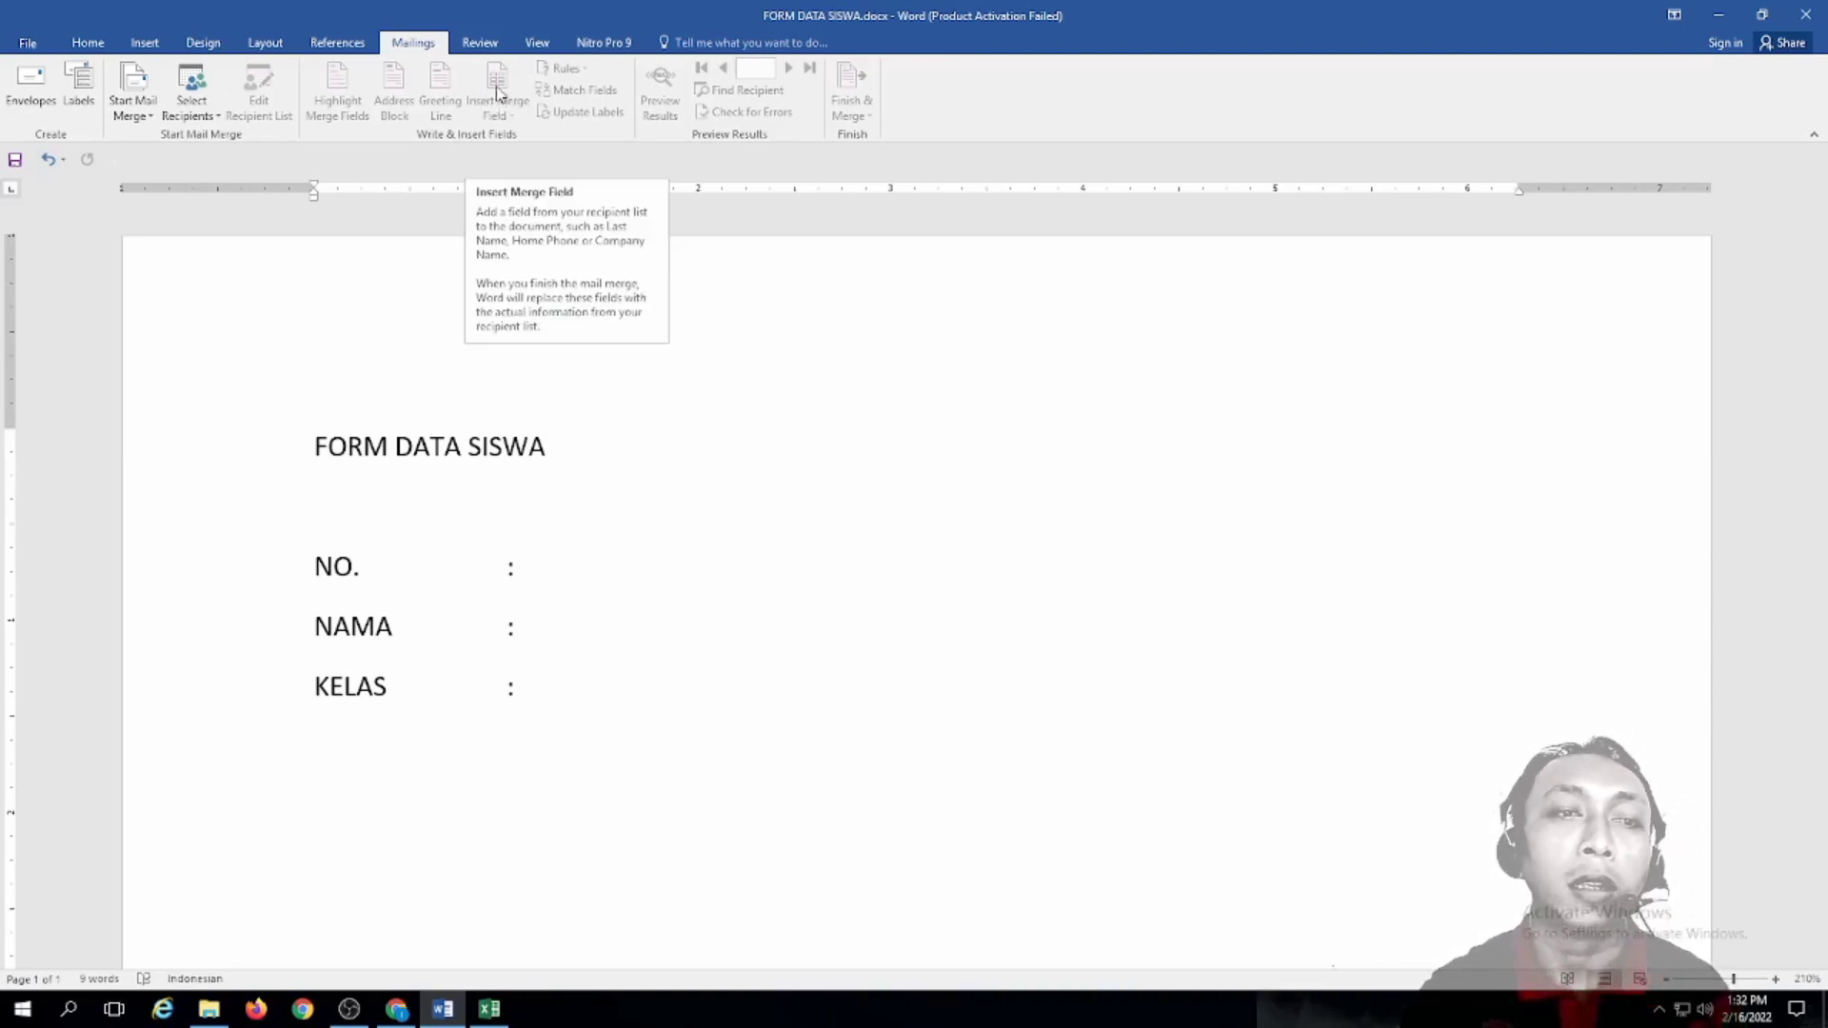
click(218, 118)
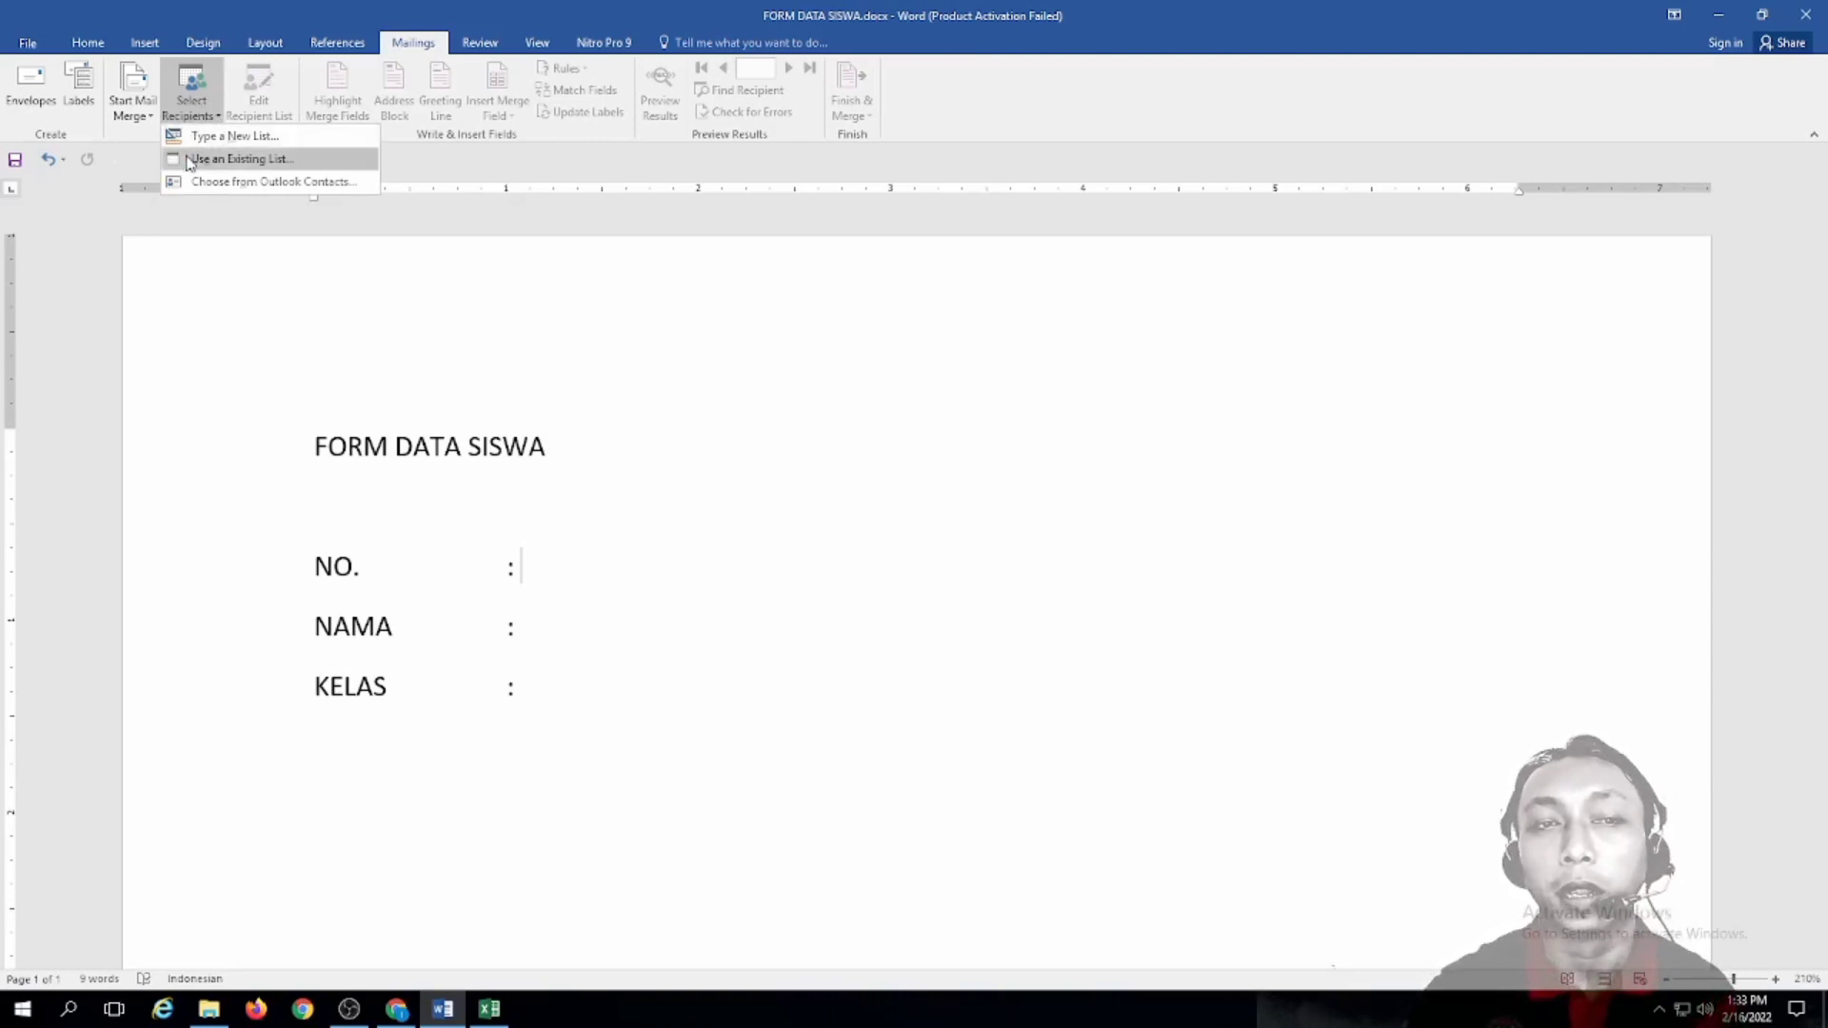
click(425, 54)
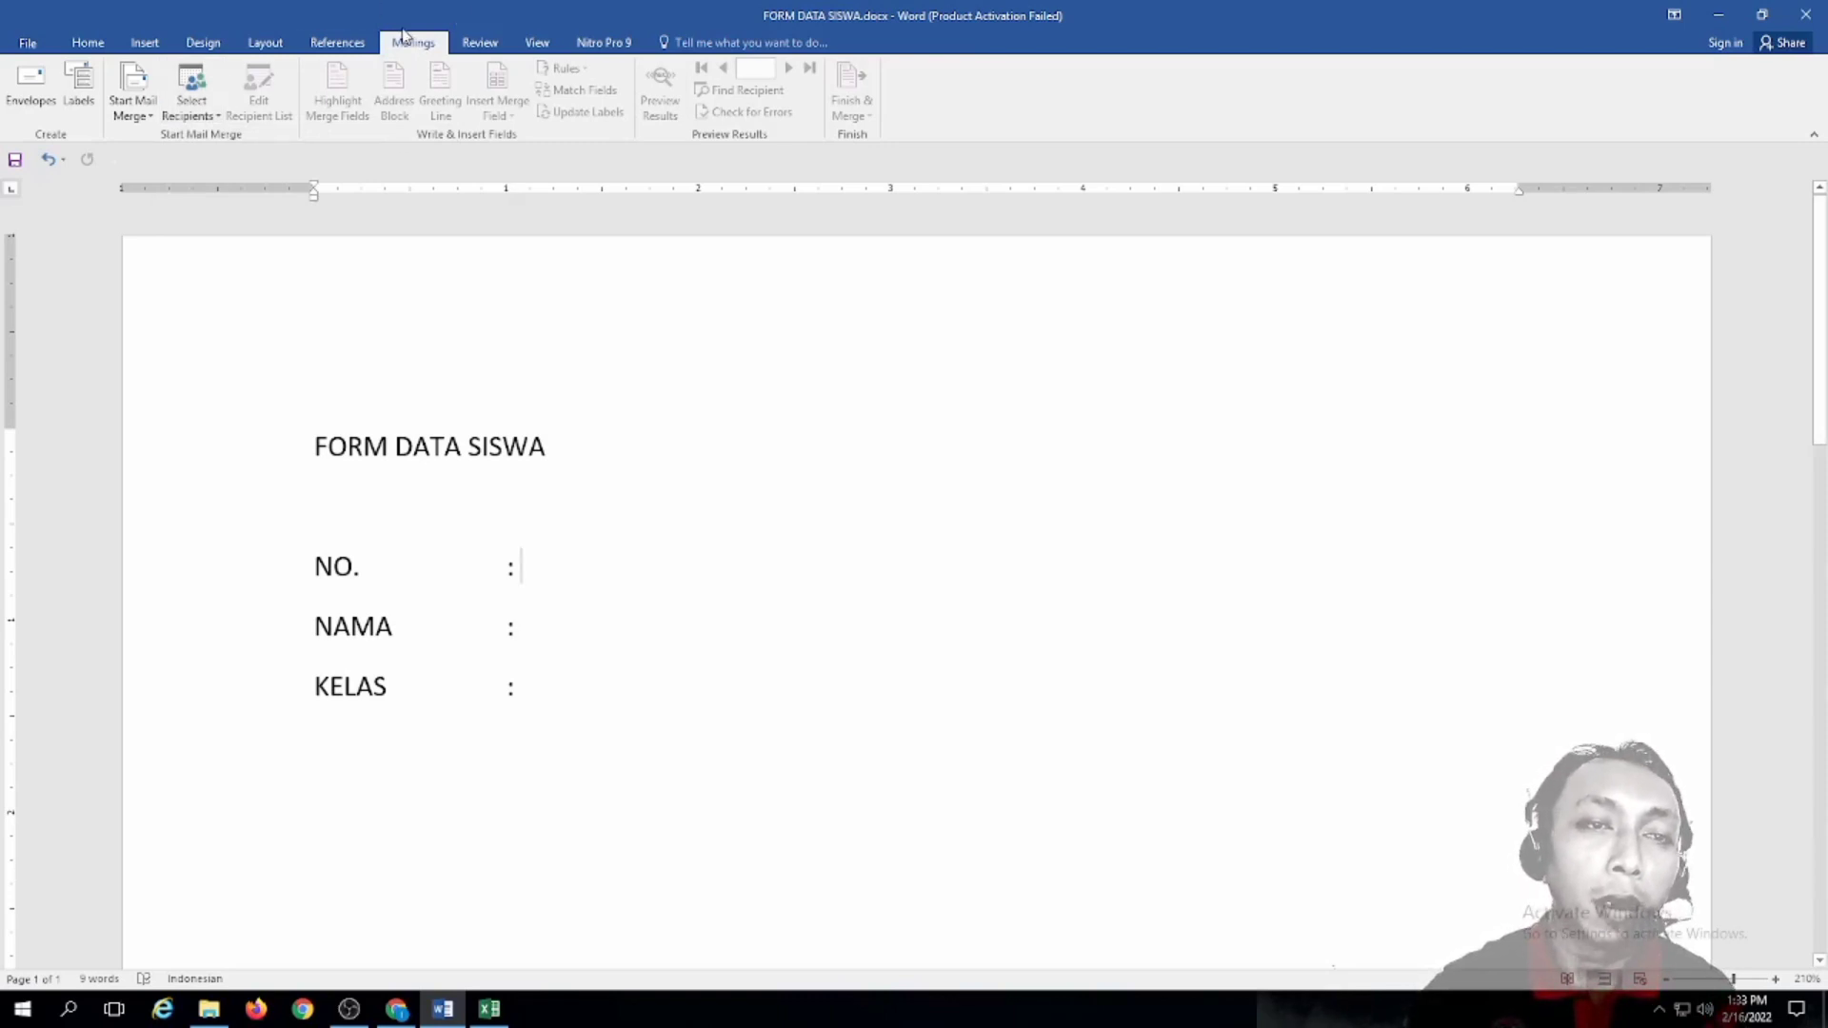
click(215, 122)
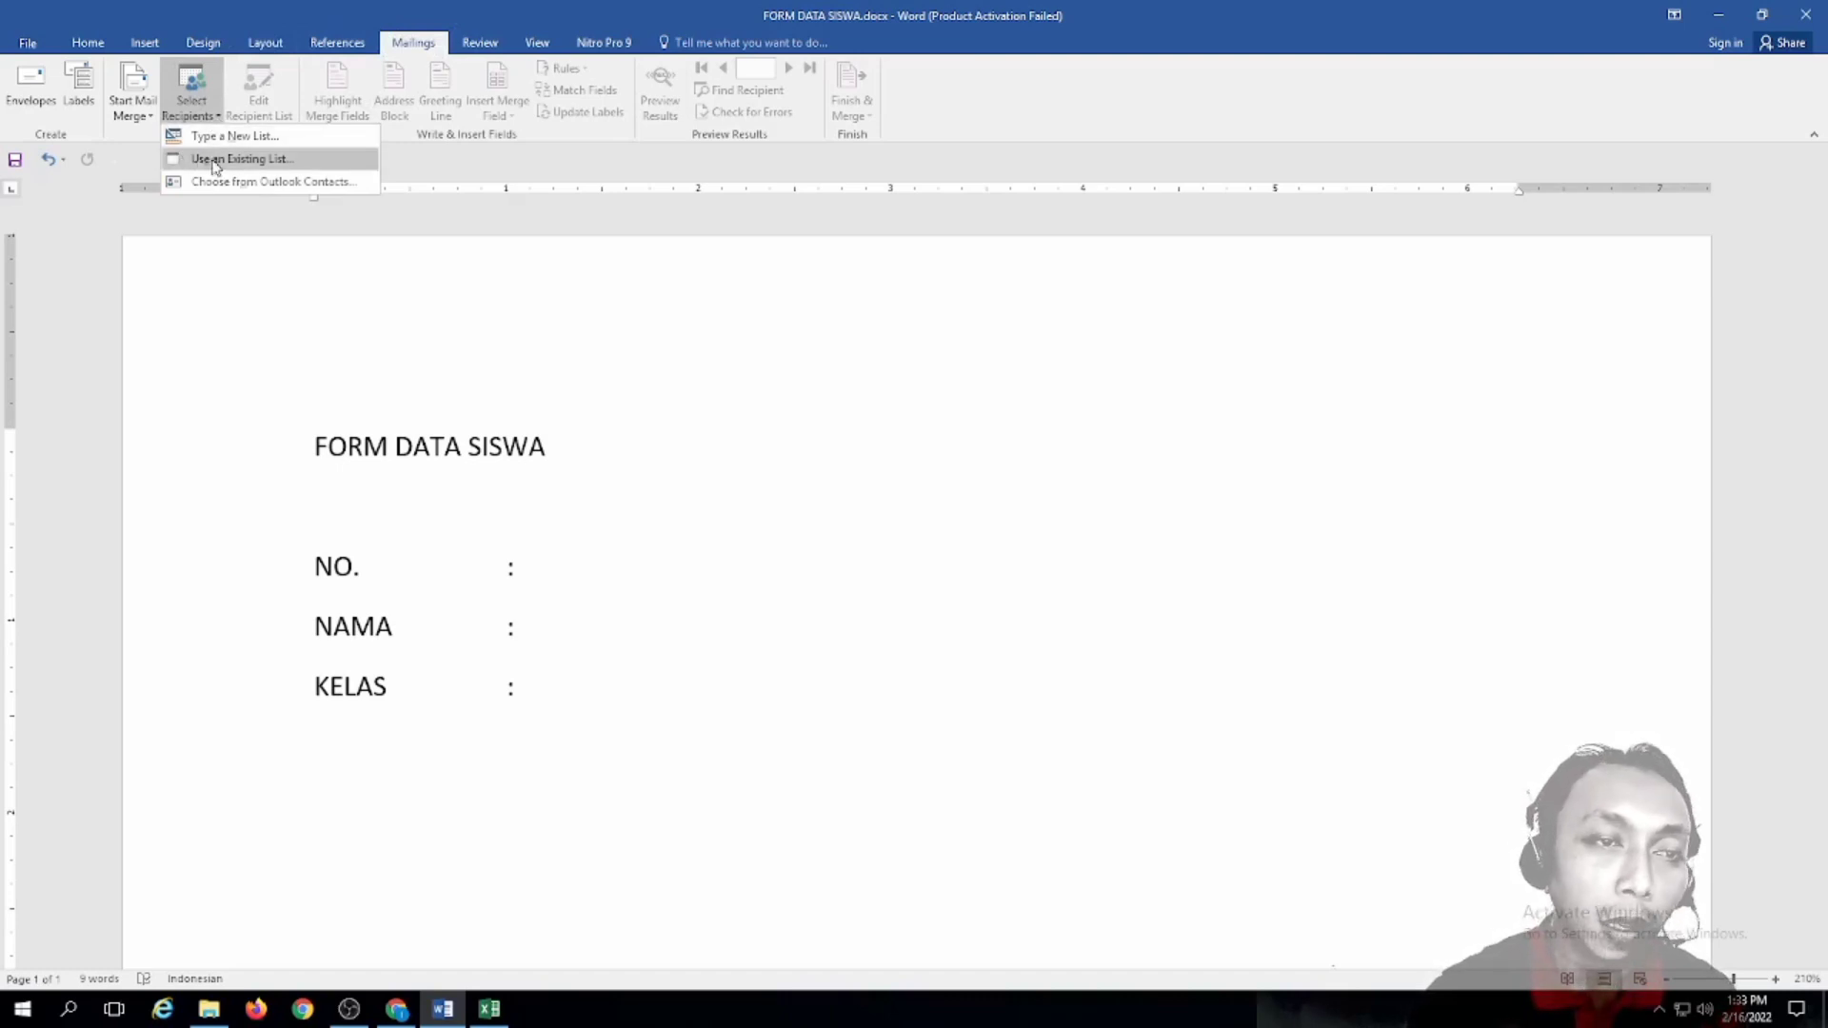
click(214, 160)
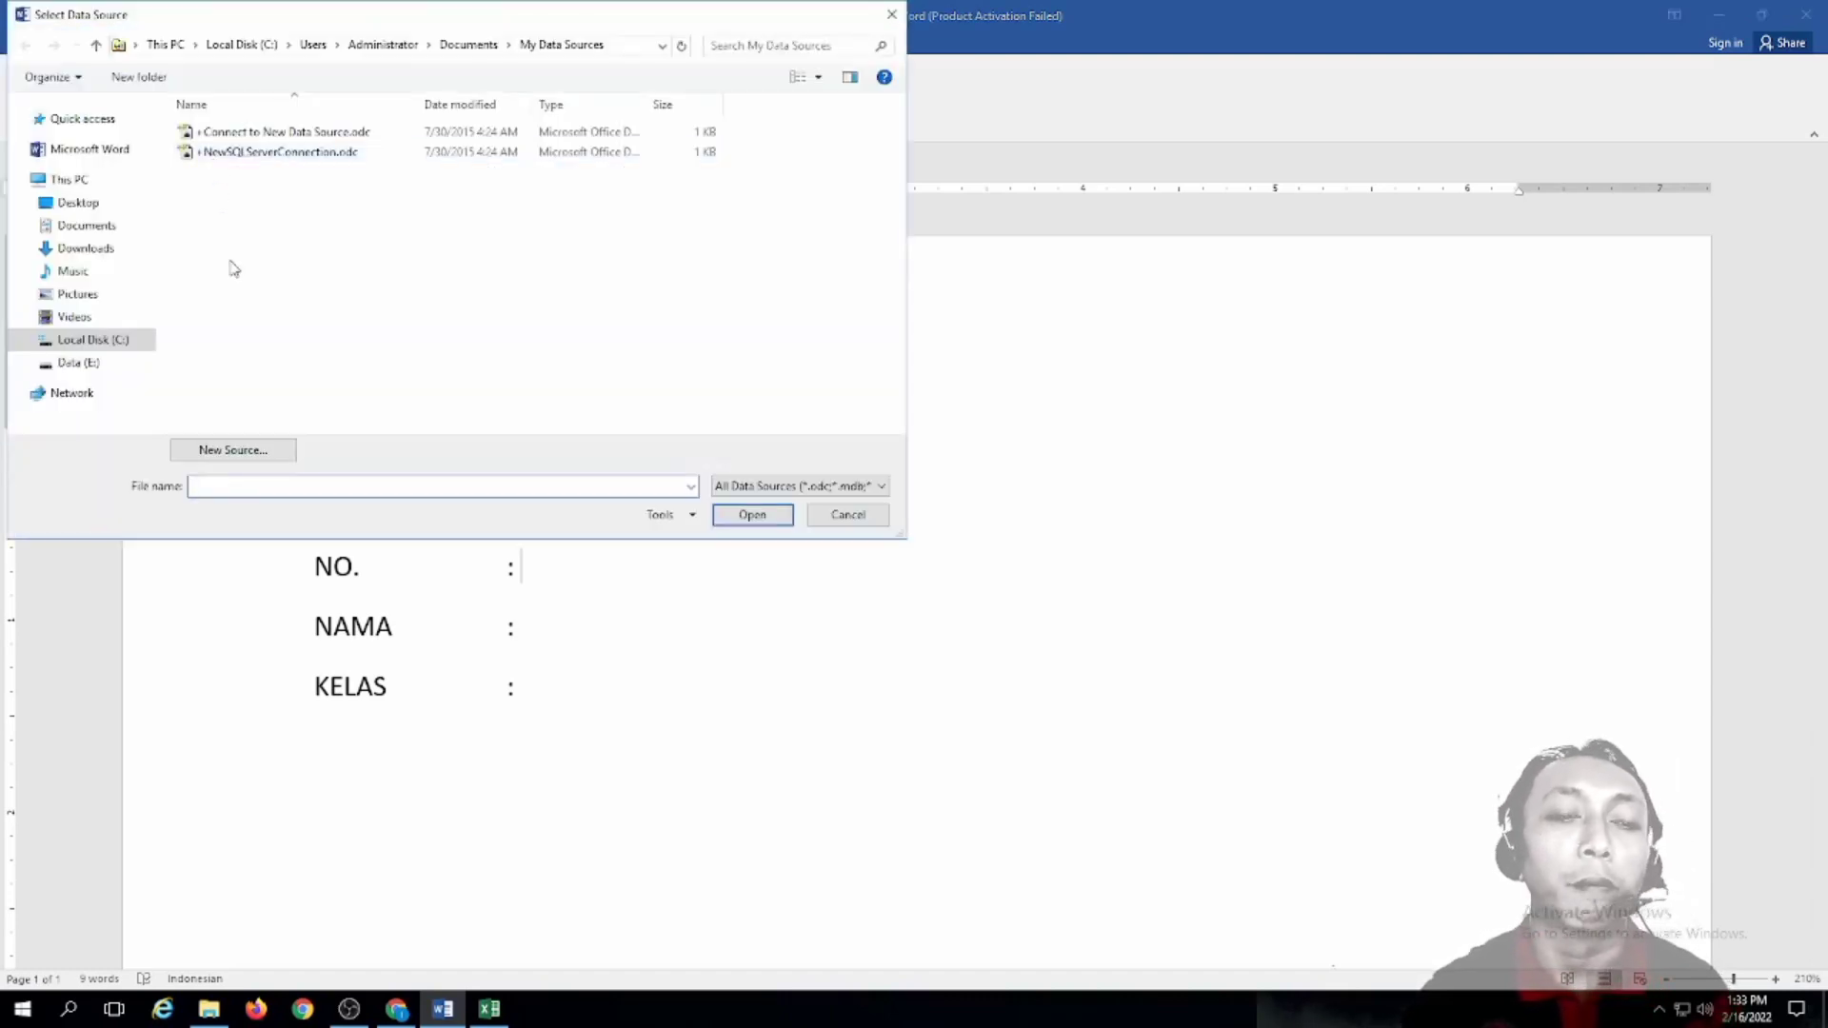
Step: Attach DATA SISWA.xlsx from the LATIHAN MERGER folder in Documents as the recipient list, using Sheet1$ with its first row as column headers
drag(394, 15, 696, 257)
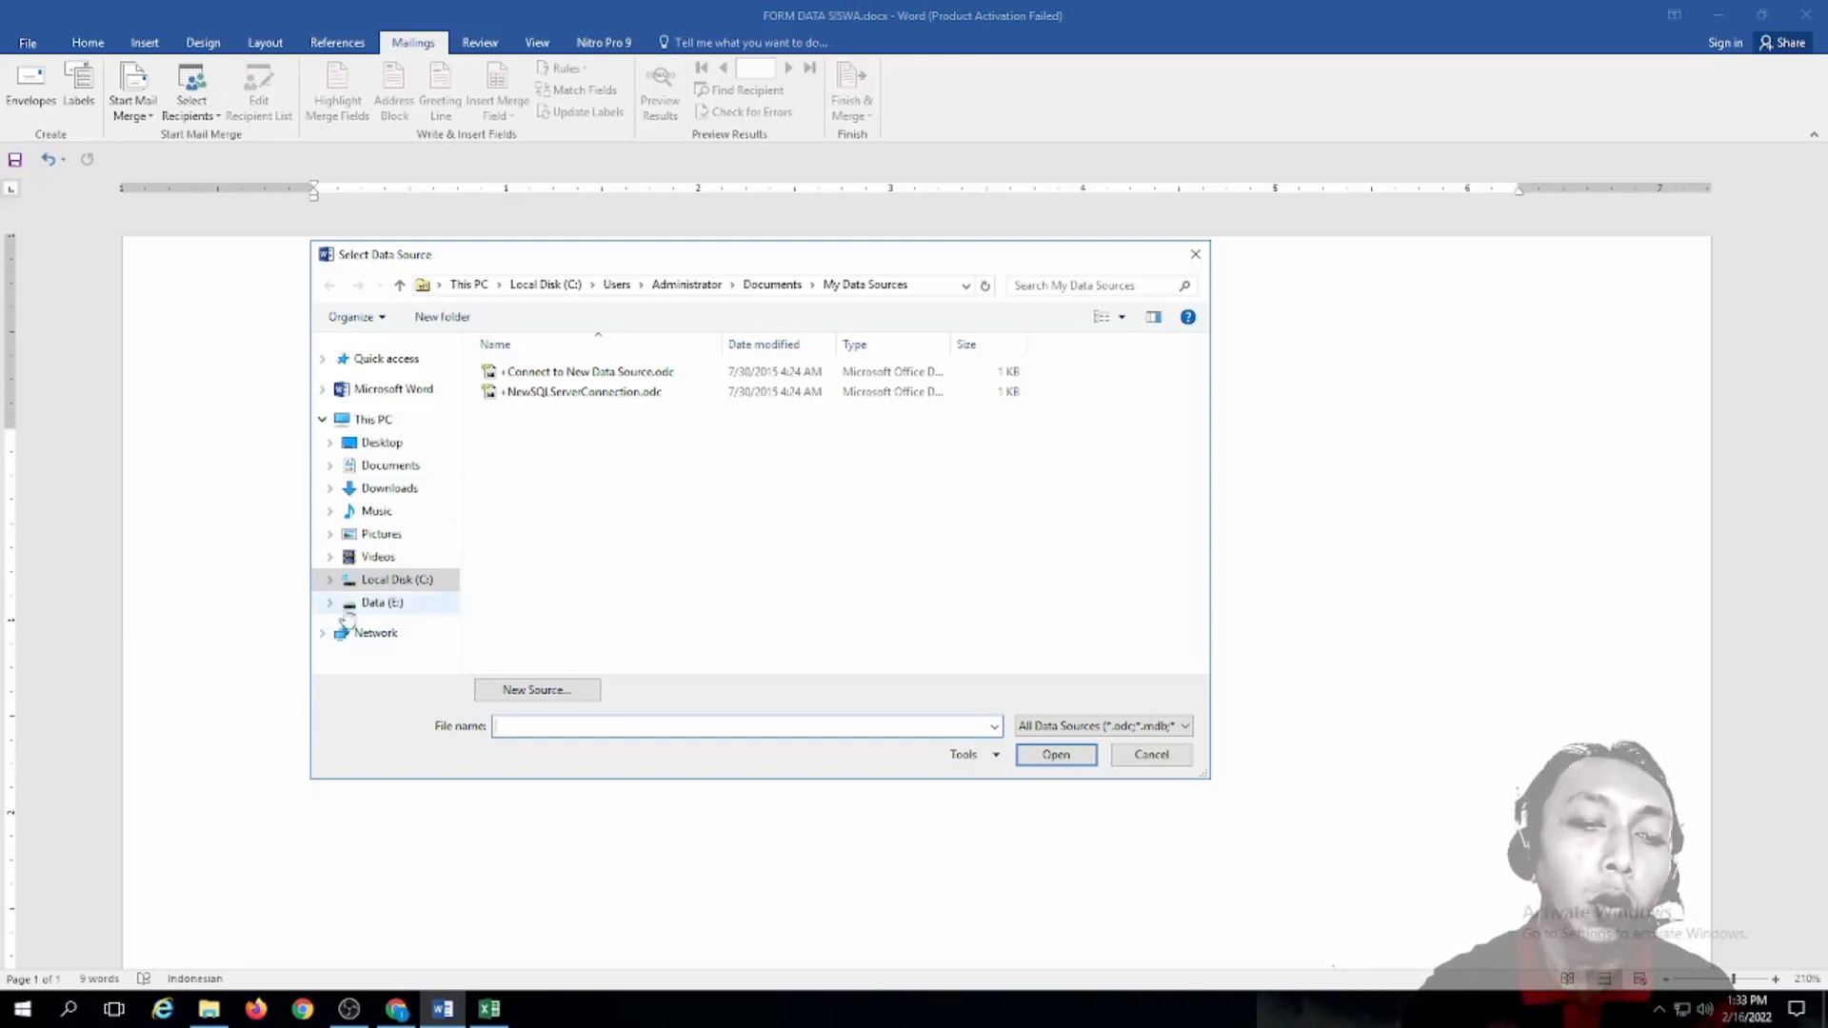
click(392, 474)
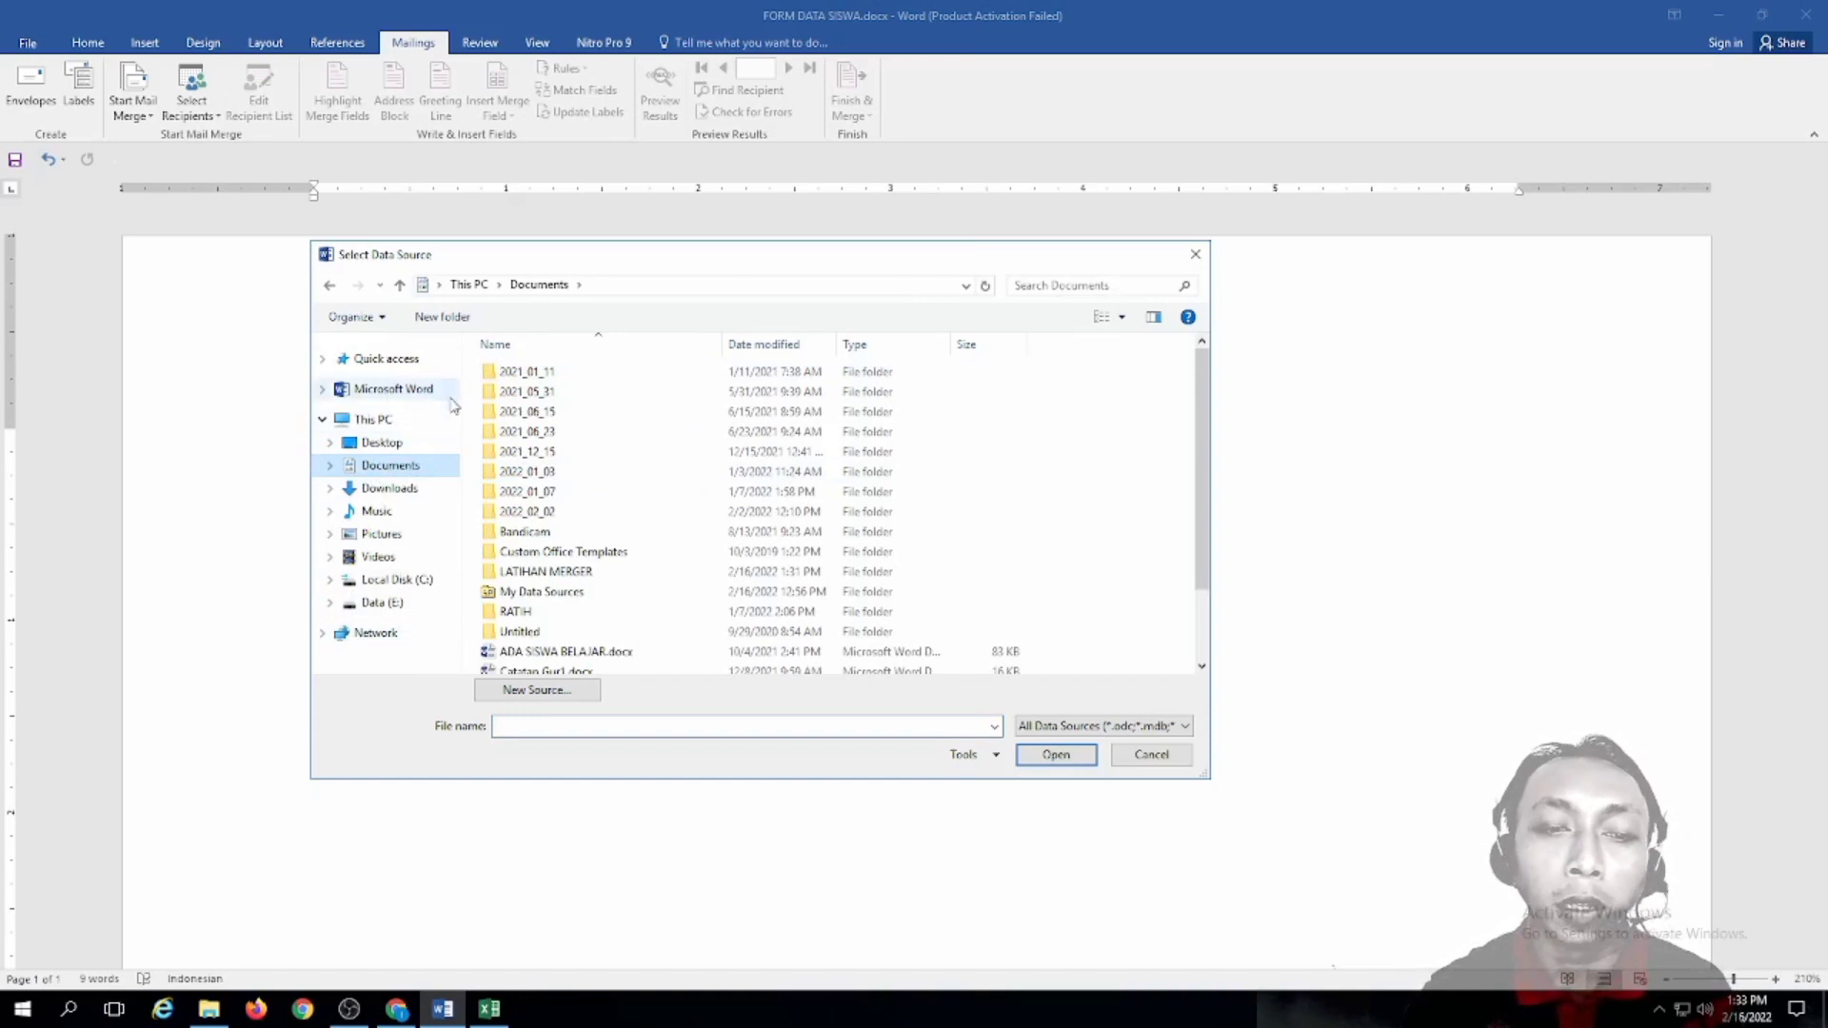
double_click(539, 573)
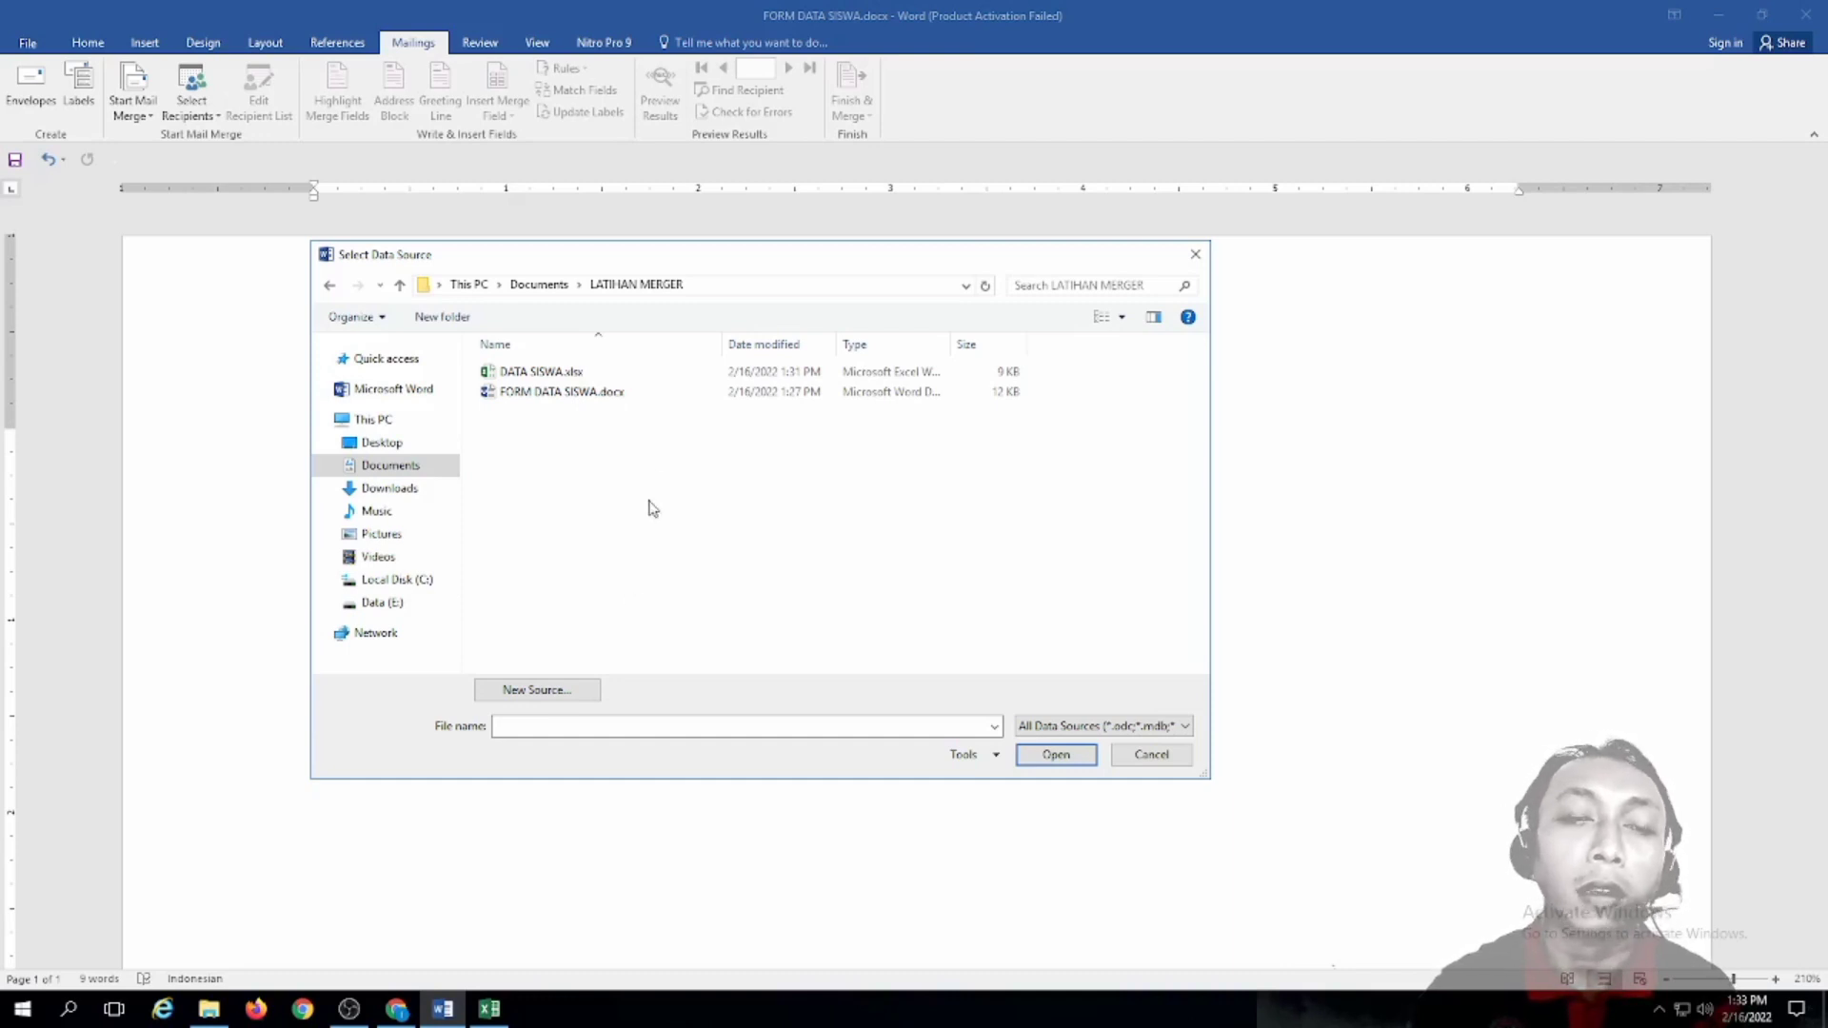
click(530, 373)
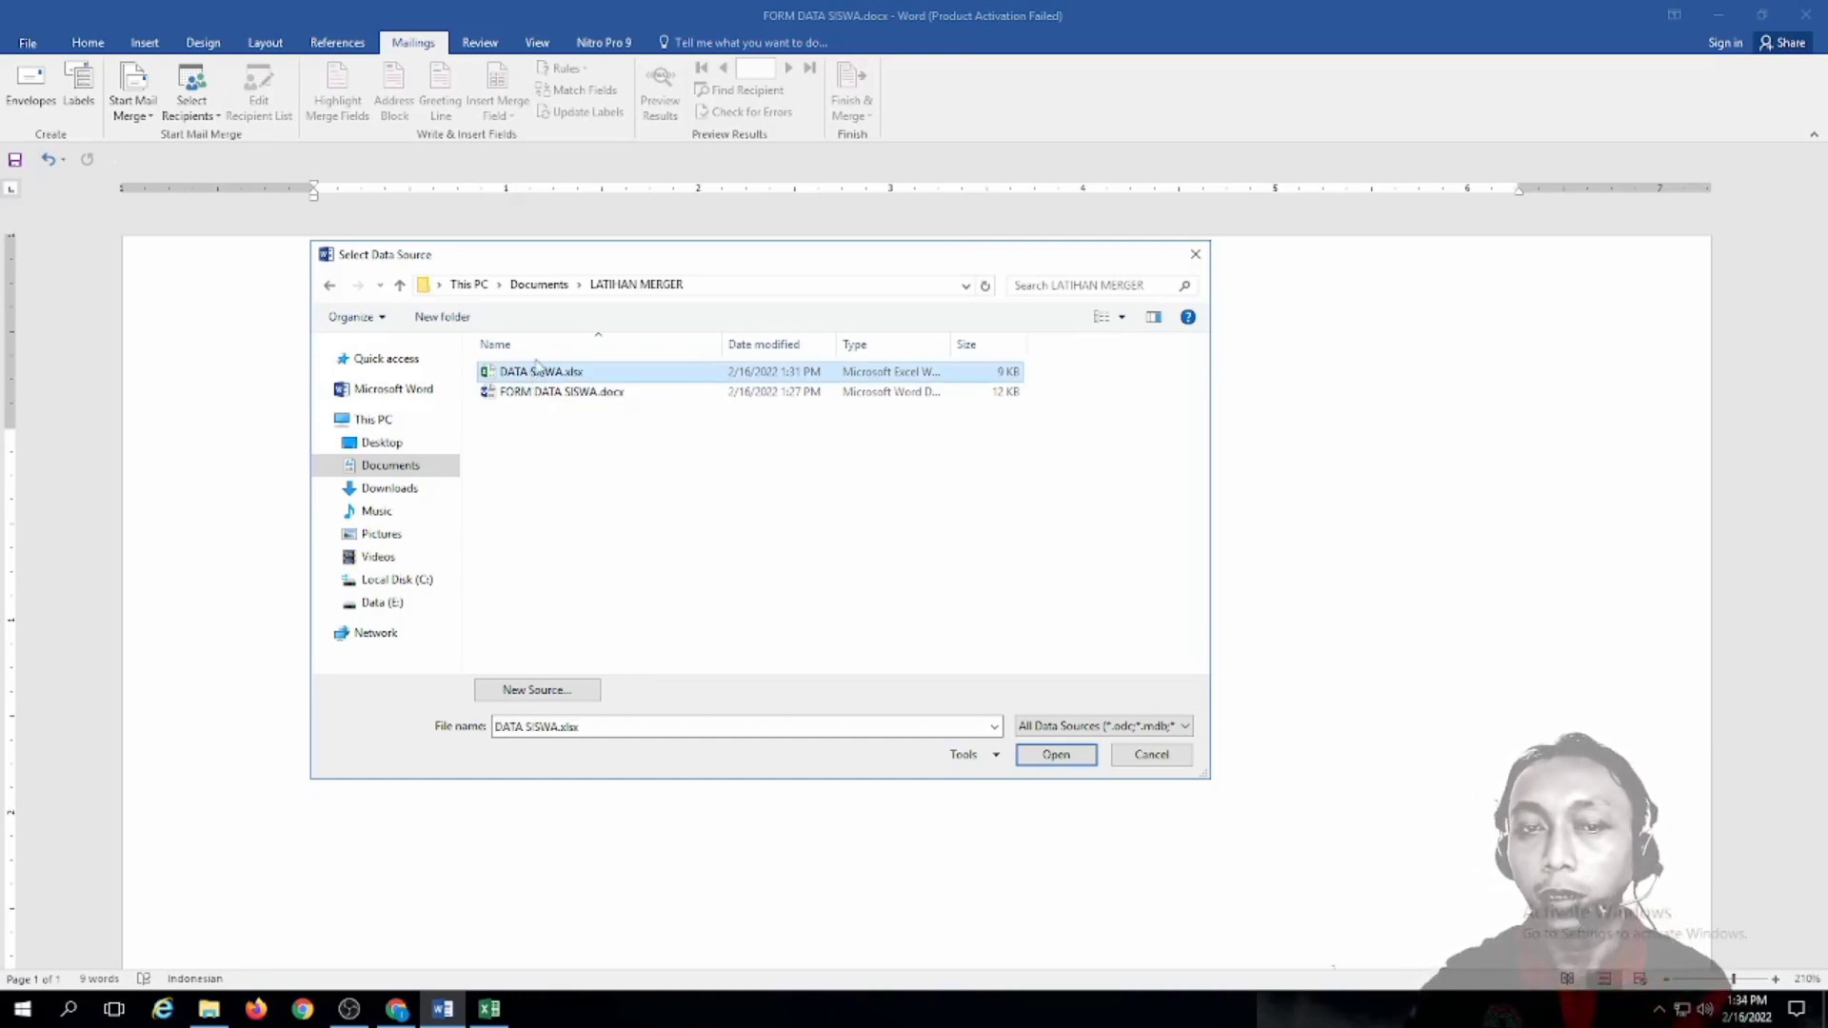
click(1032, 756)
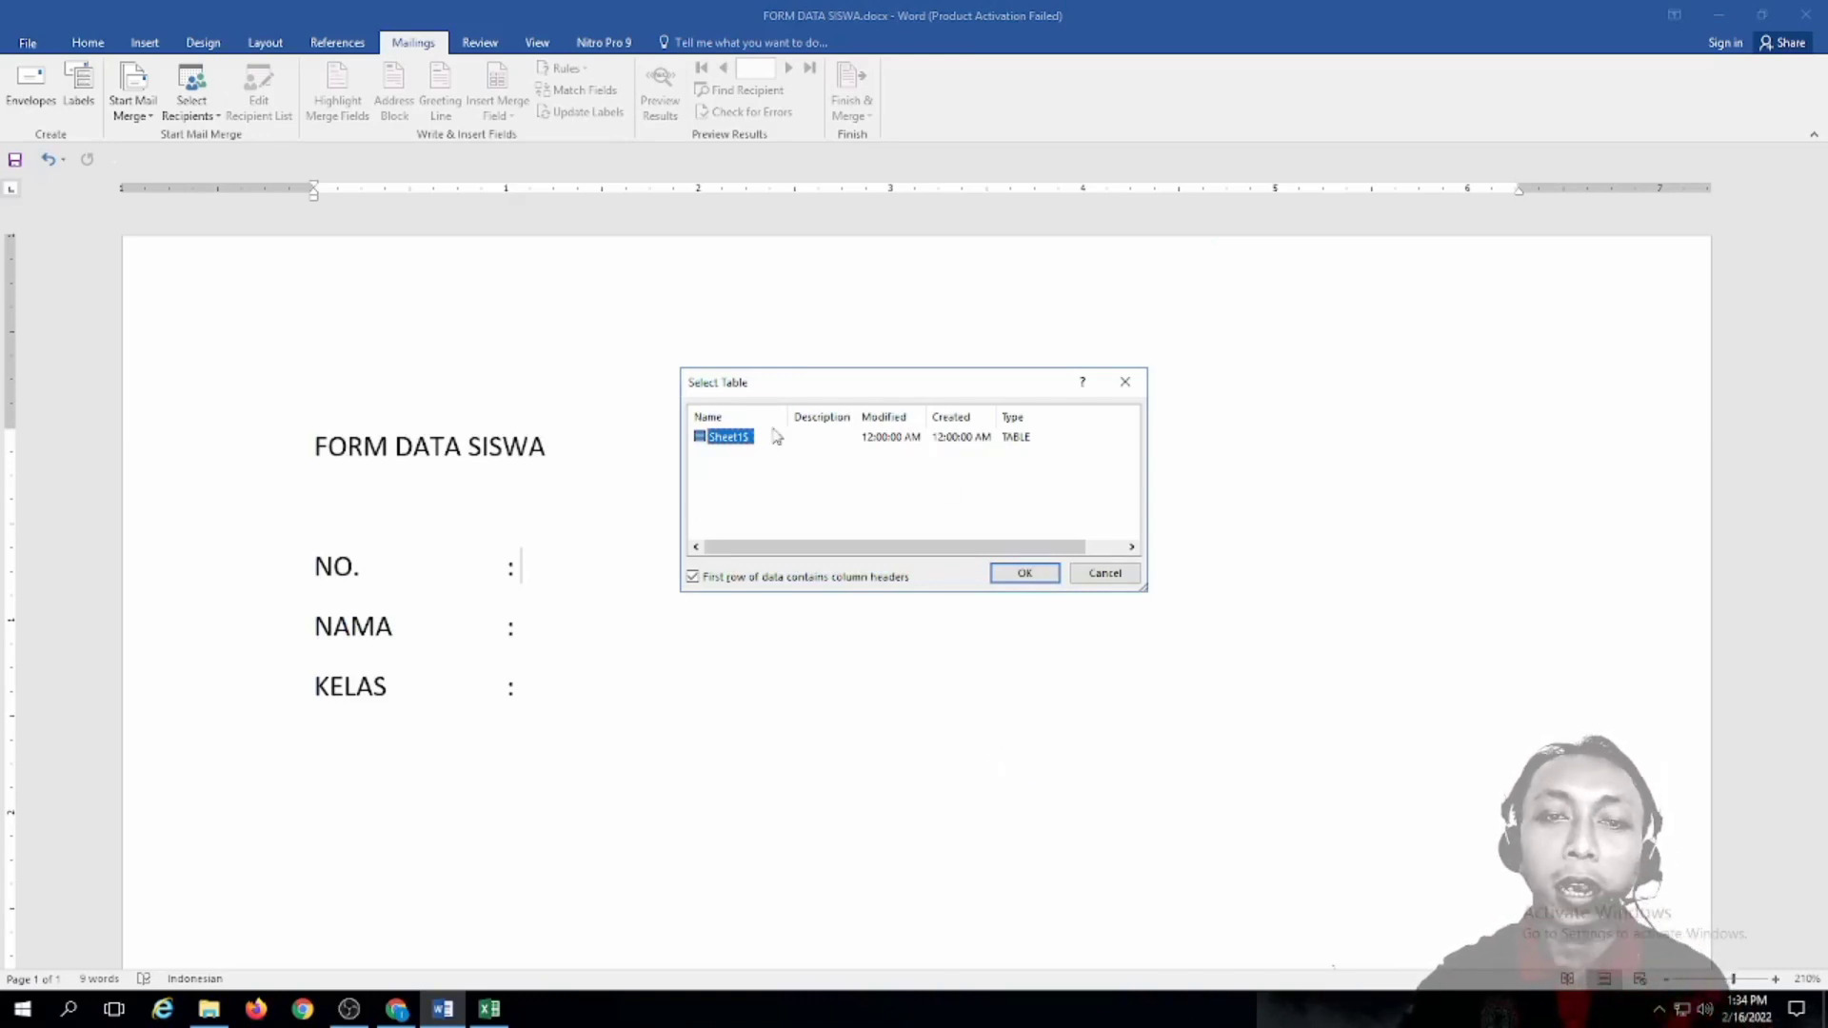
mouse_move(914, 382)
mouse_down()
mouse_move(775, 335)
mouse_move(911, 348)
mouse_up()
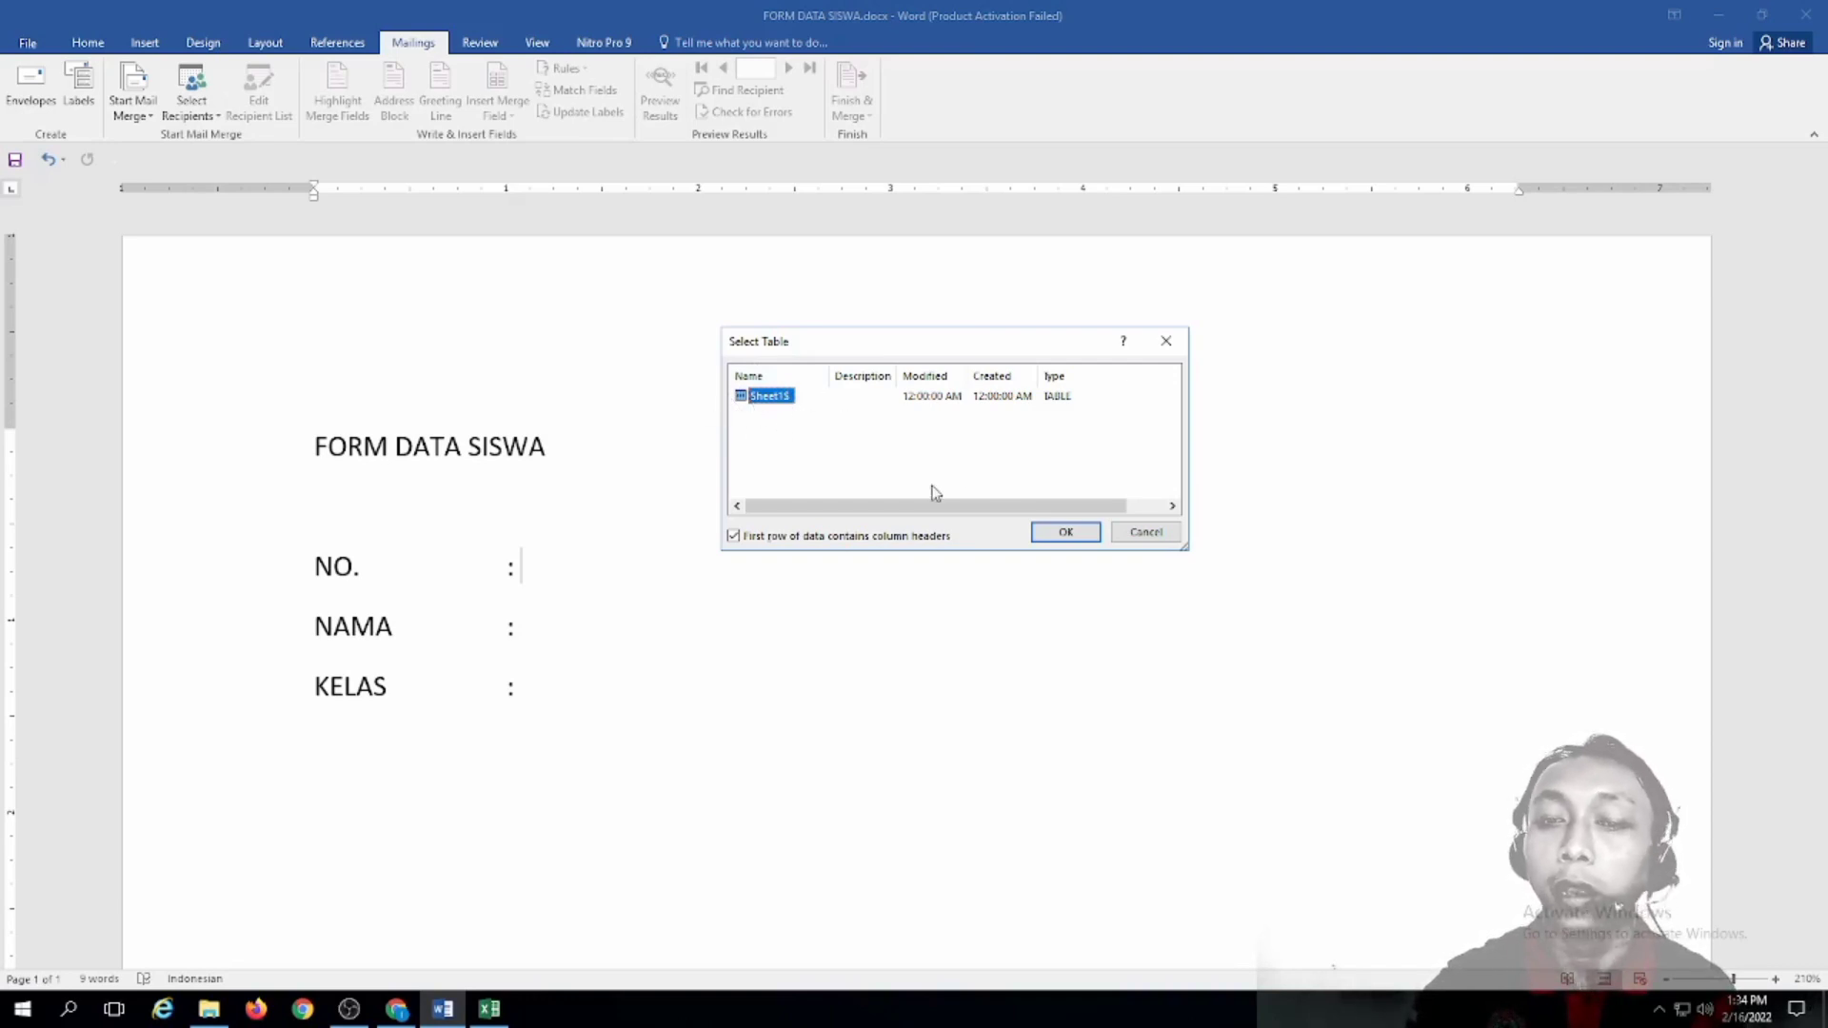
click(1067, 533)
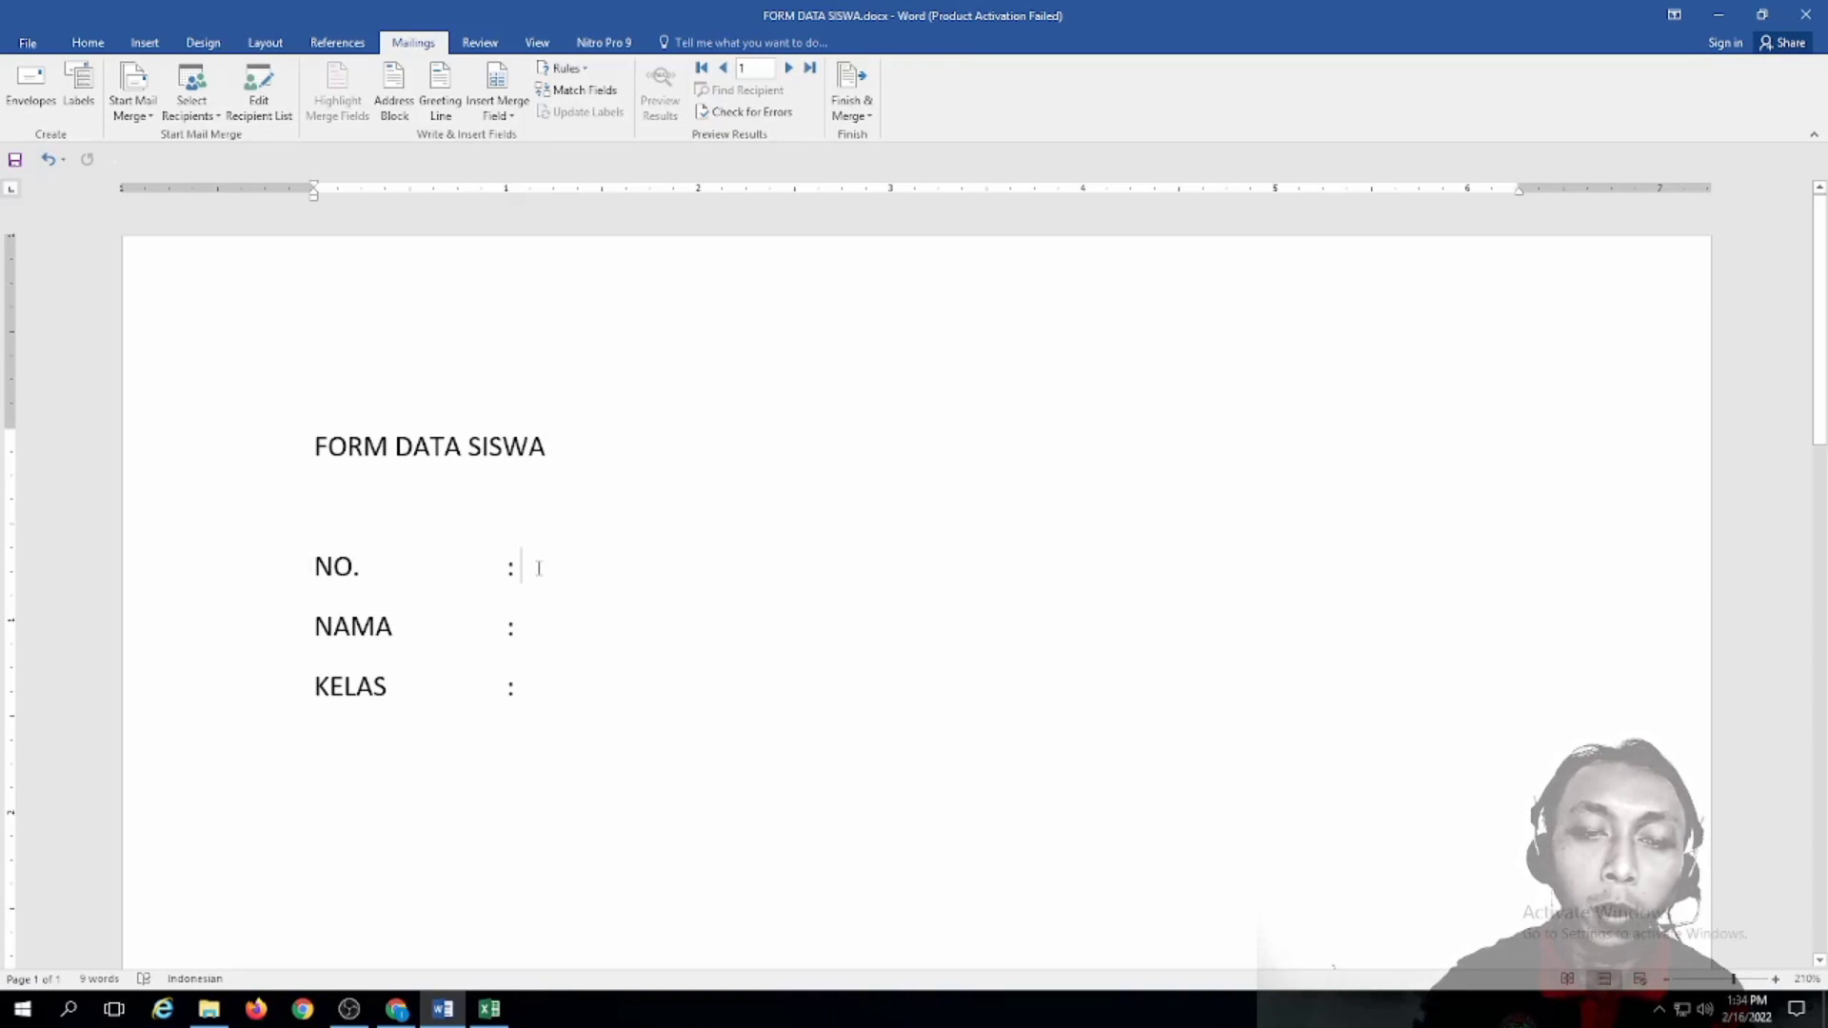
Step: Insert the merge fields NO, NAMA and KELAS after the colons of their matching form lines
click(515, 118)
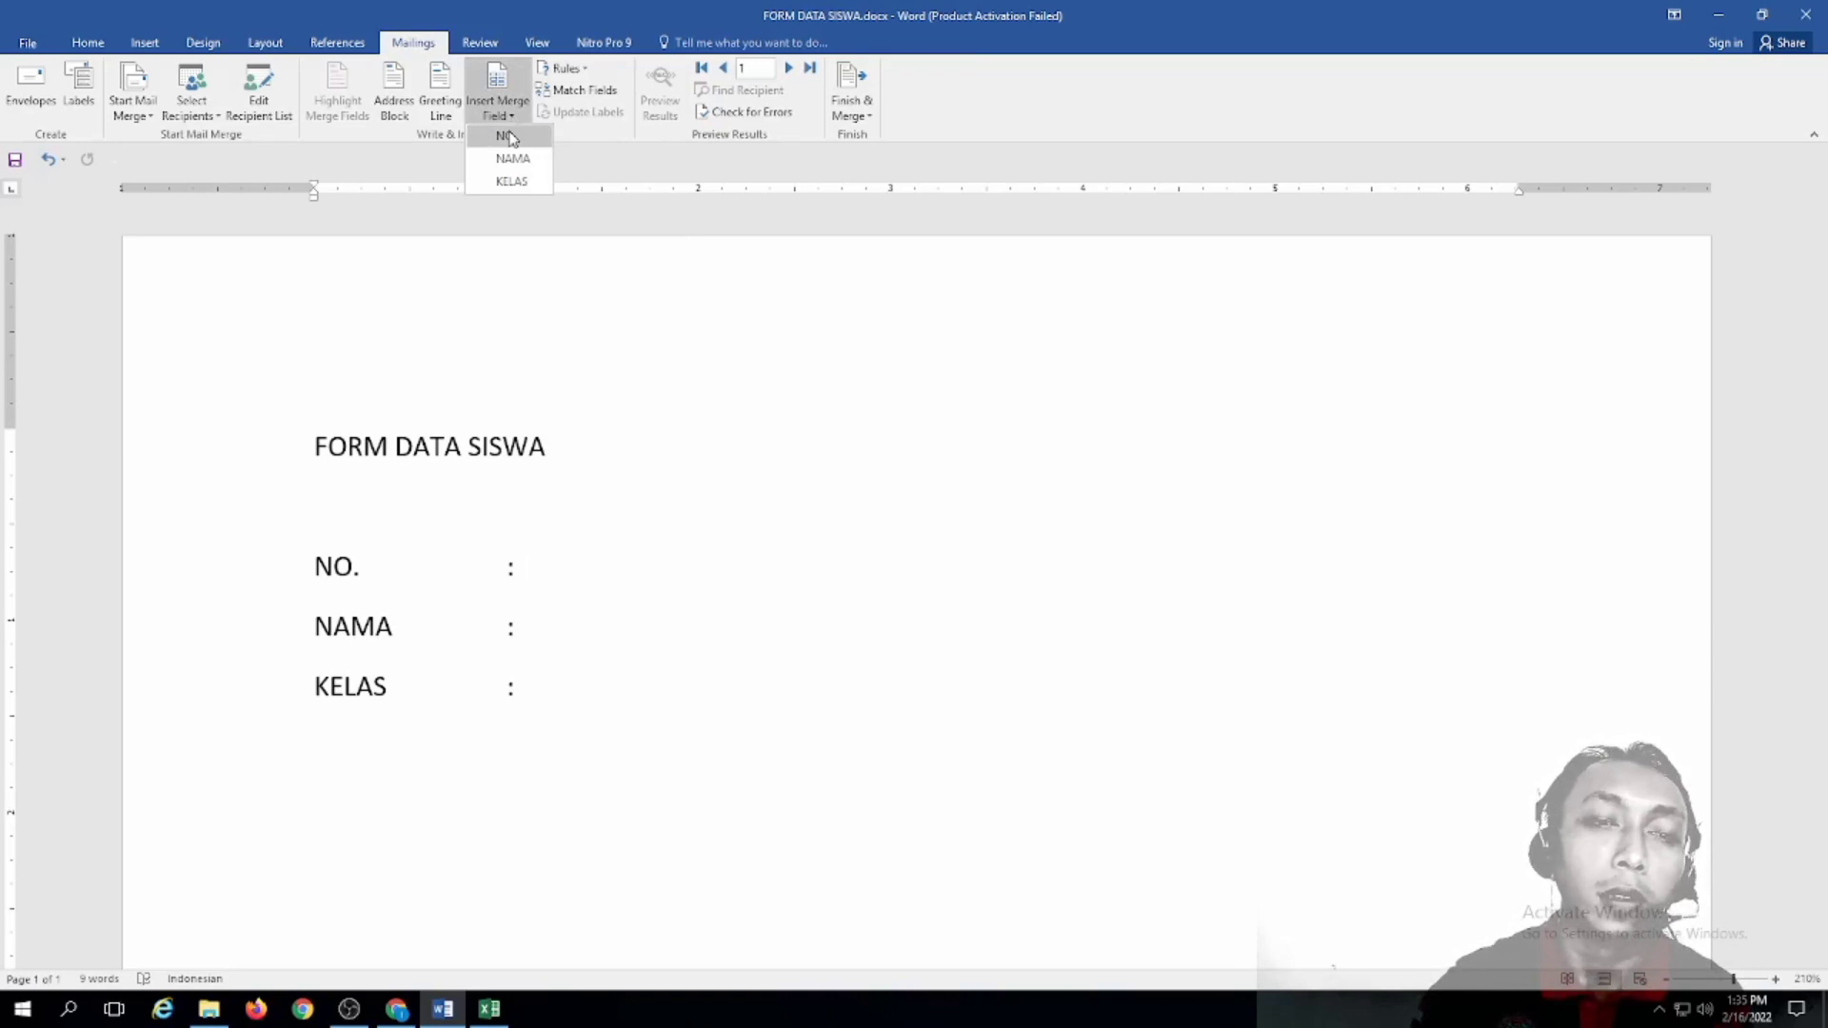
click(511, 138)
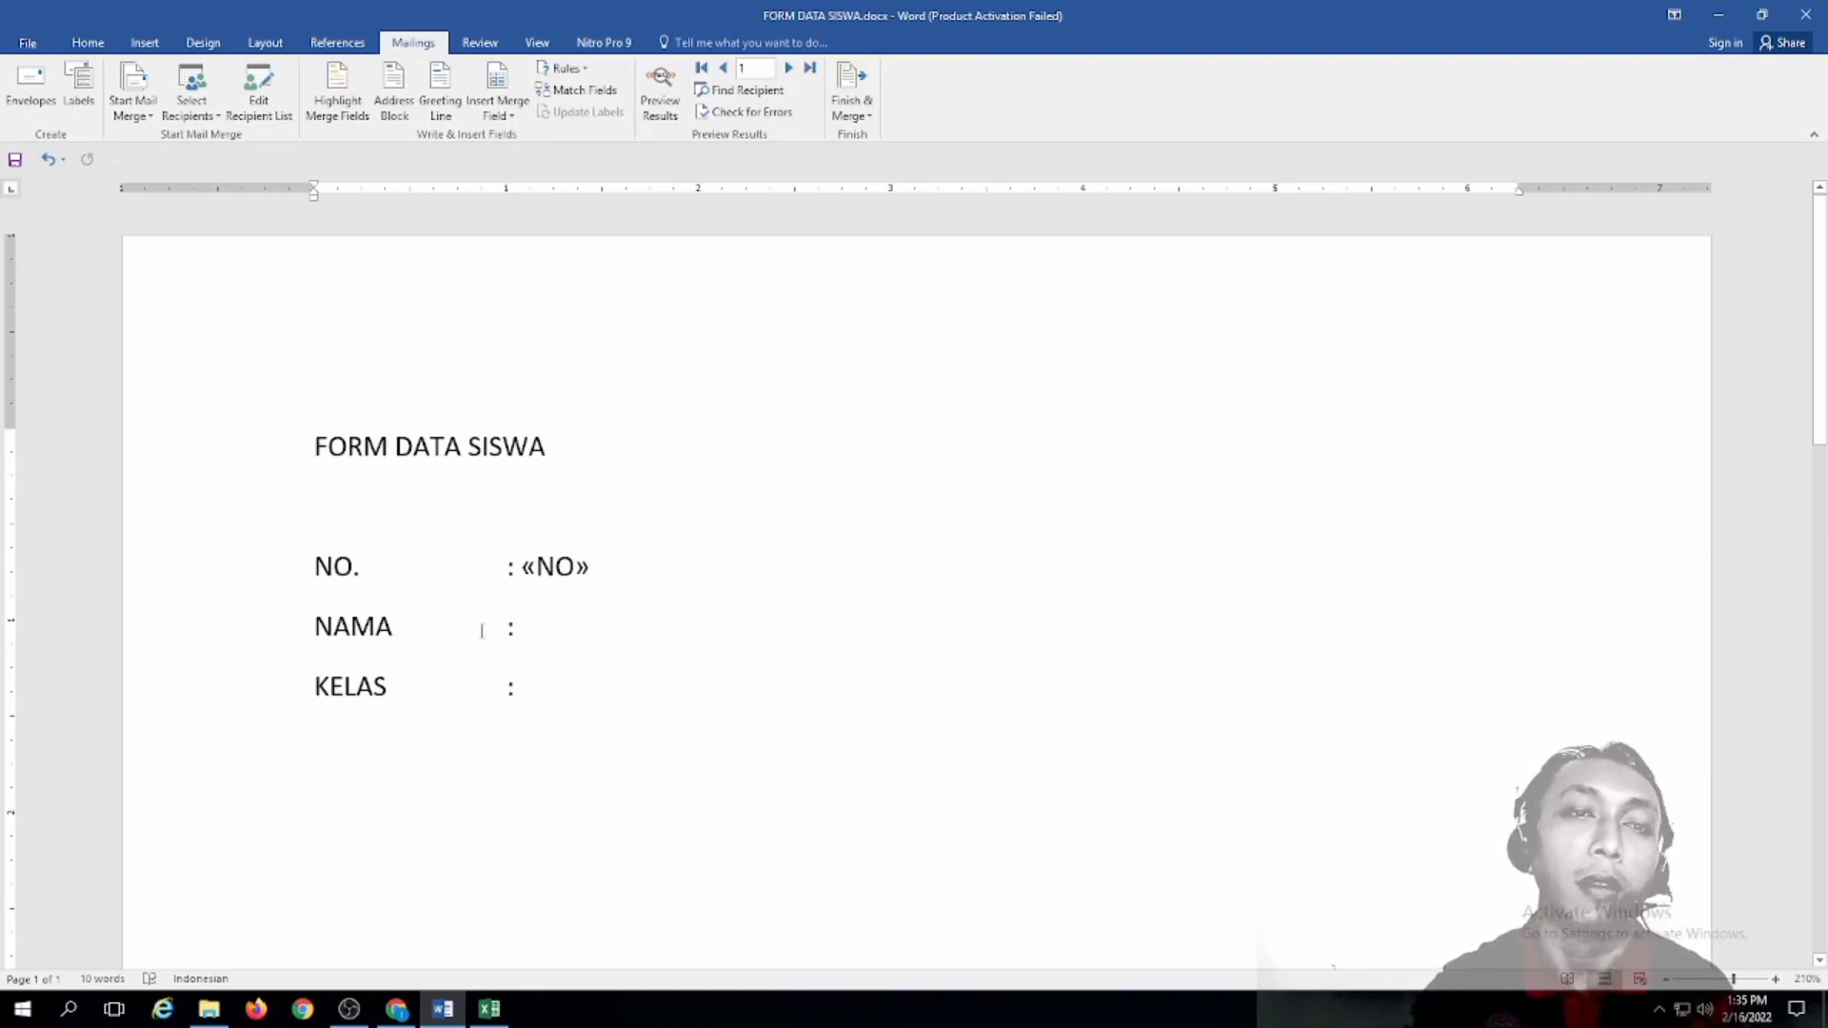
click(513, 117)
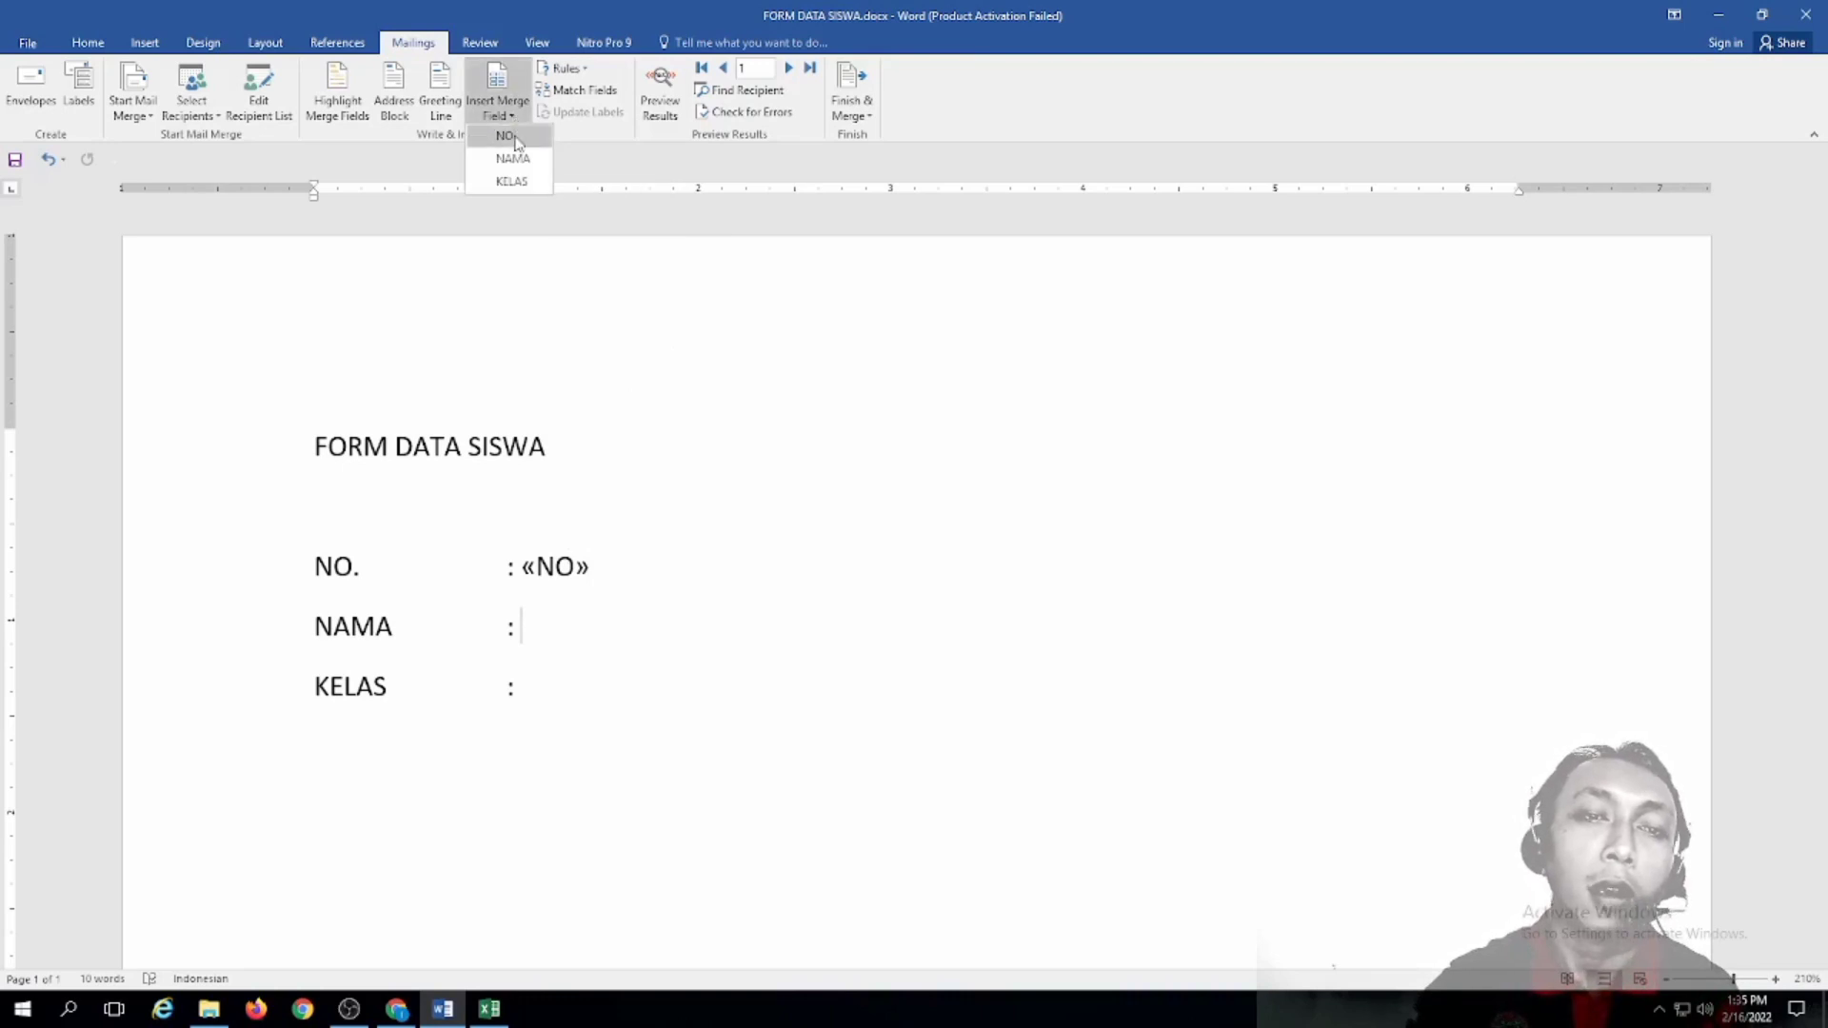
click(521, 162)
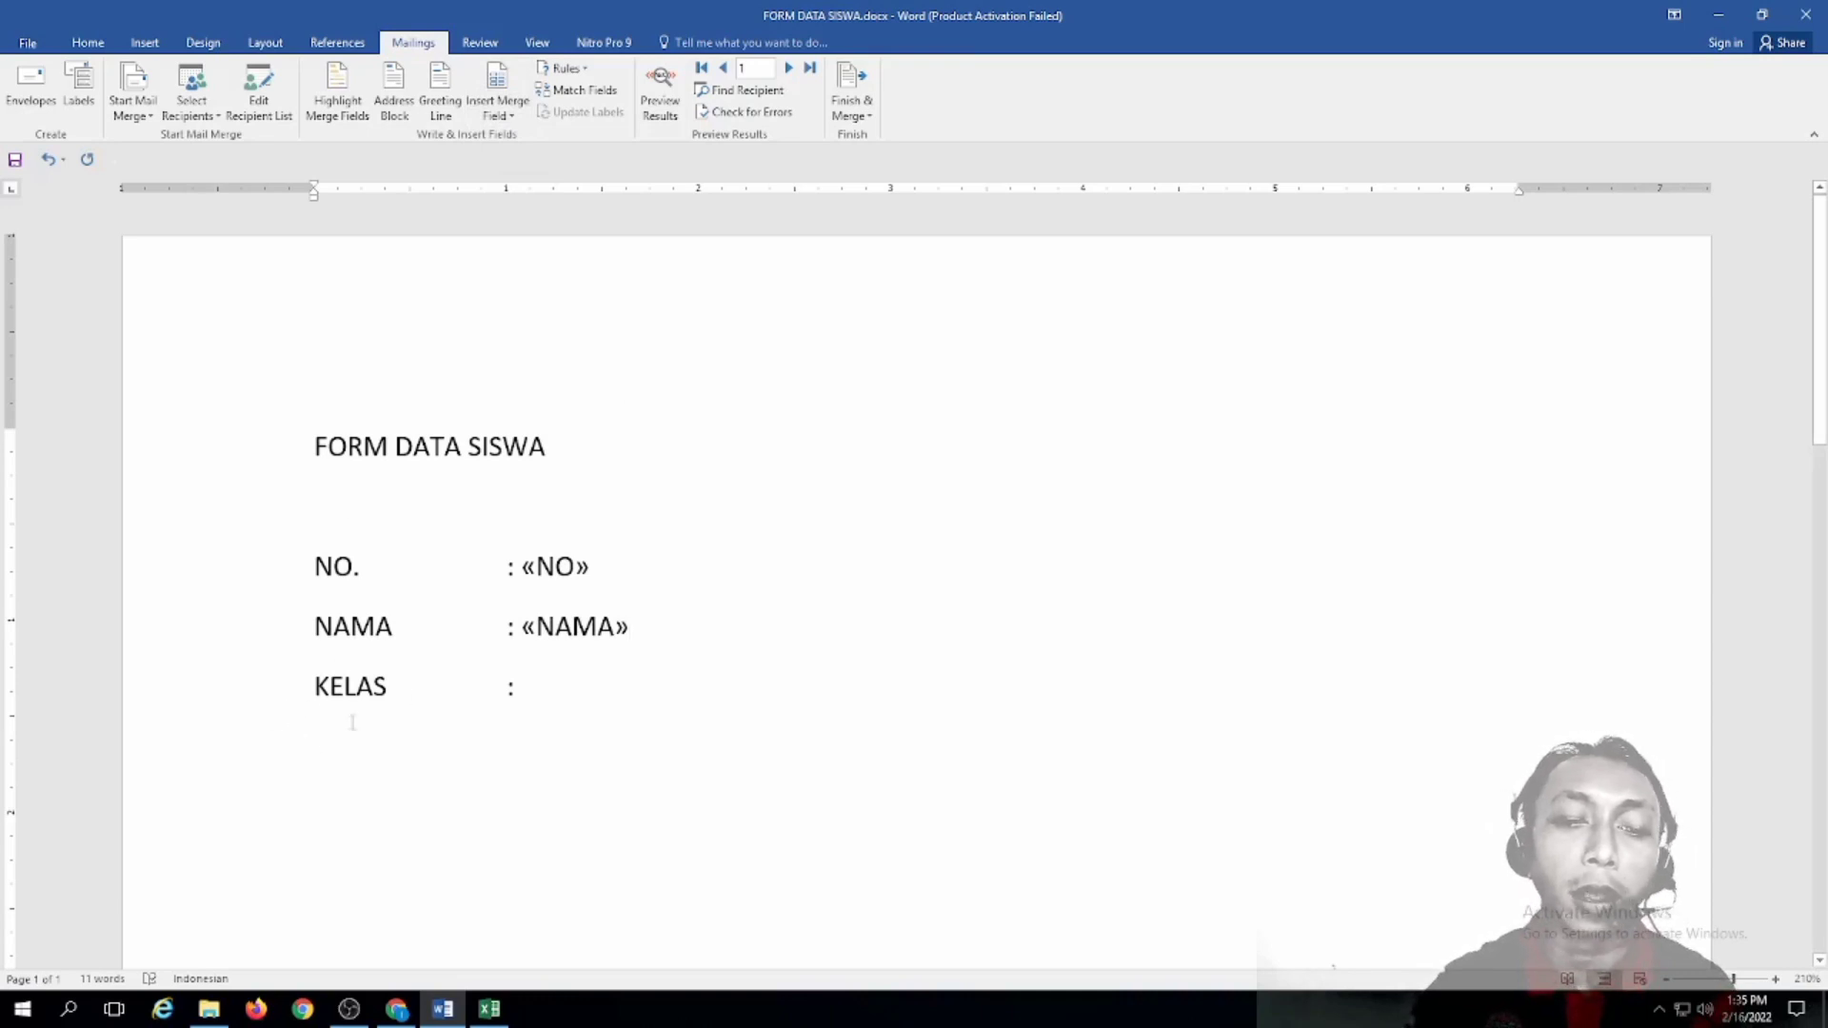
click(539, 687)
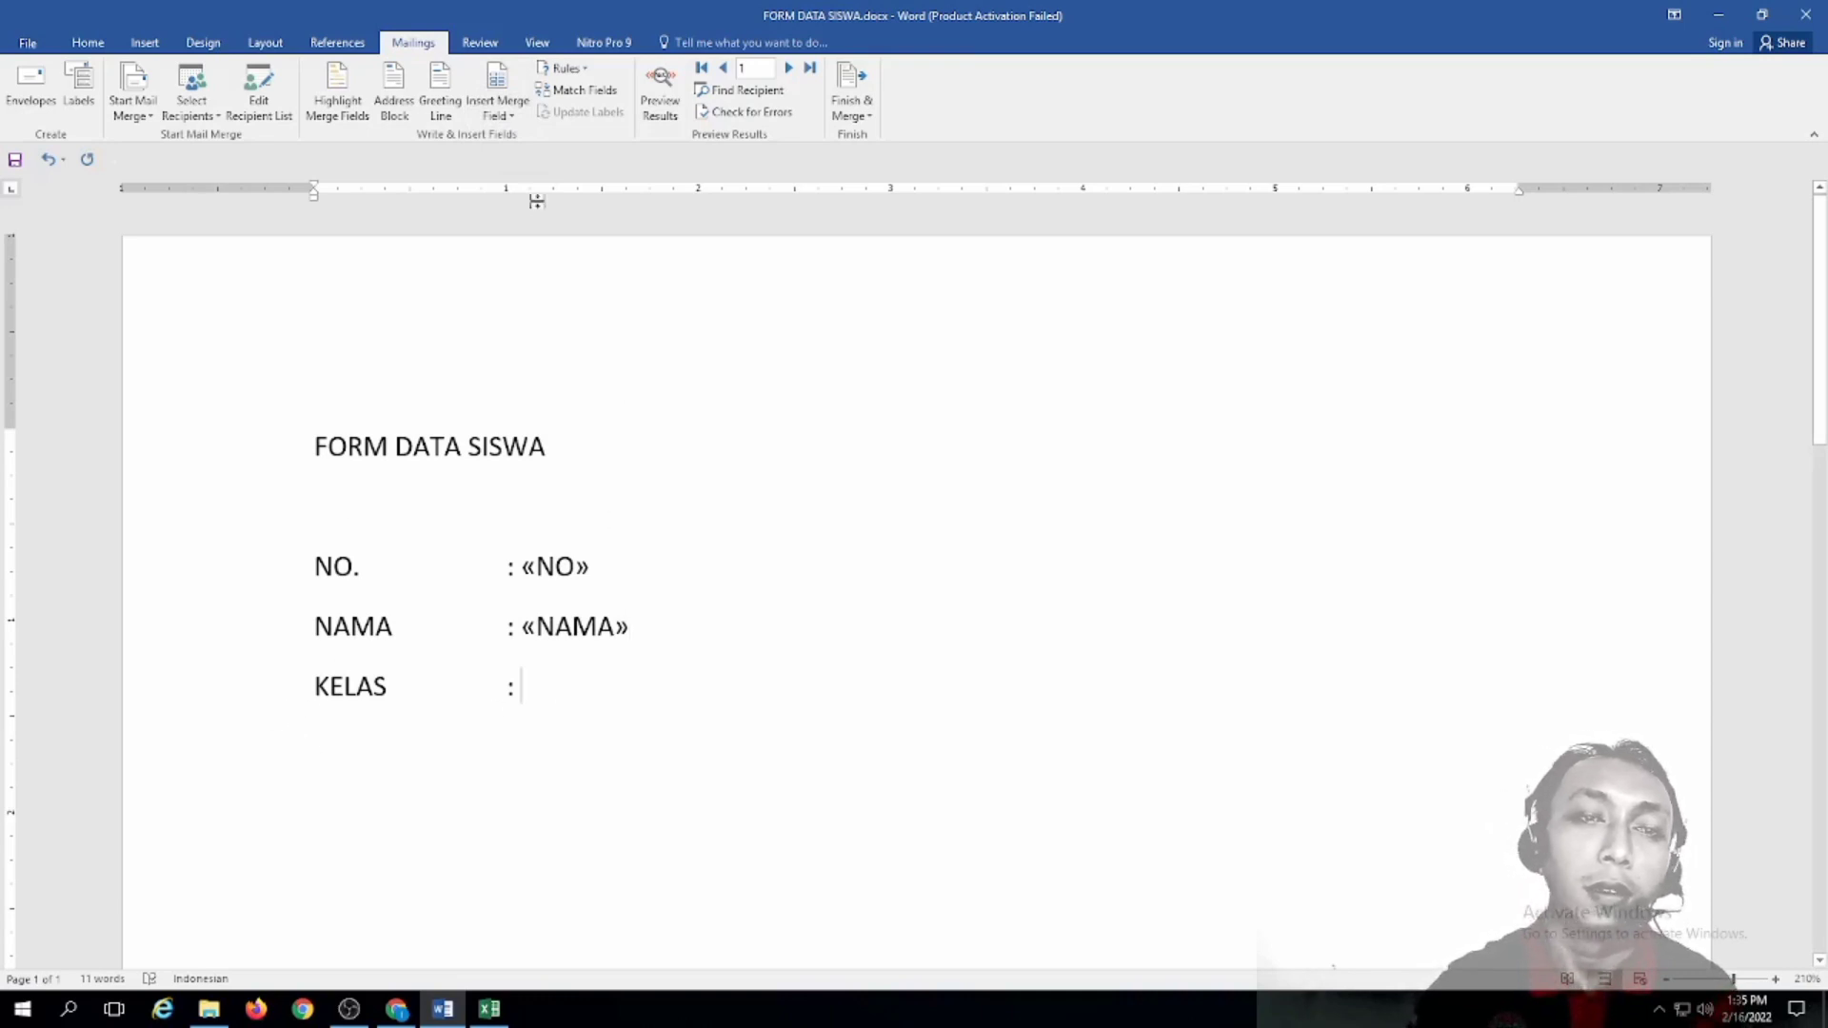
click(515, 117)
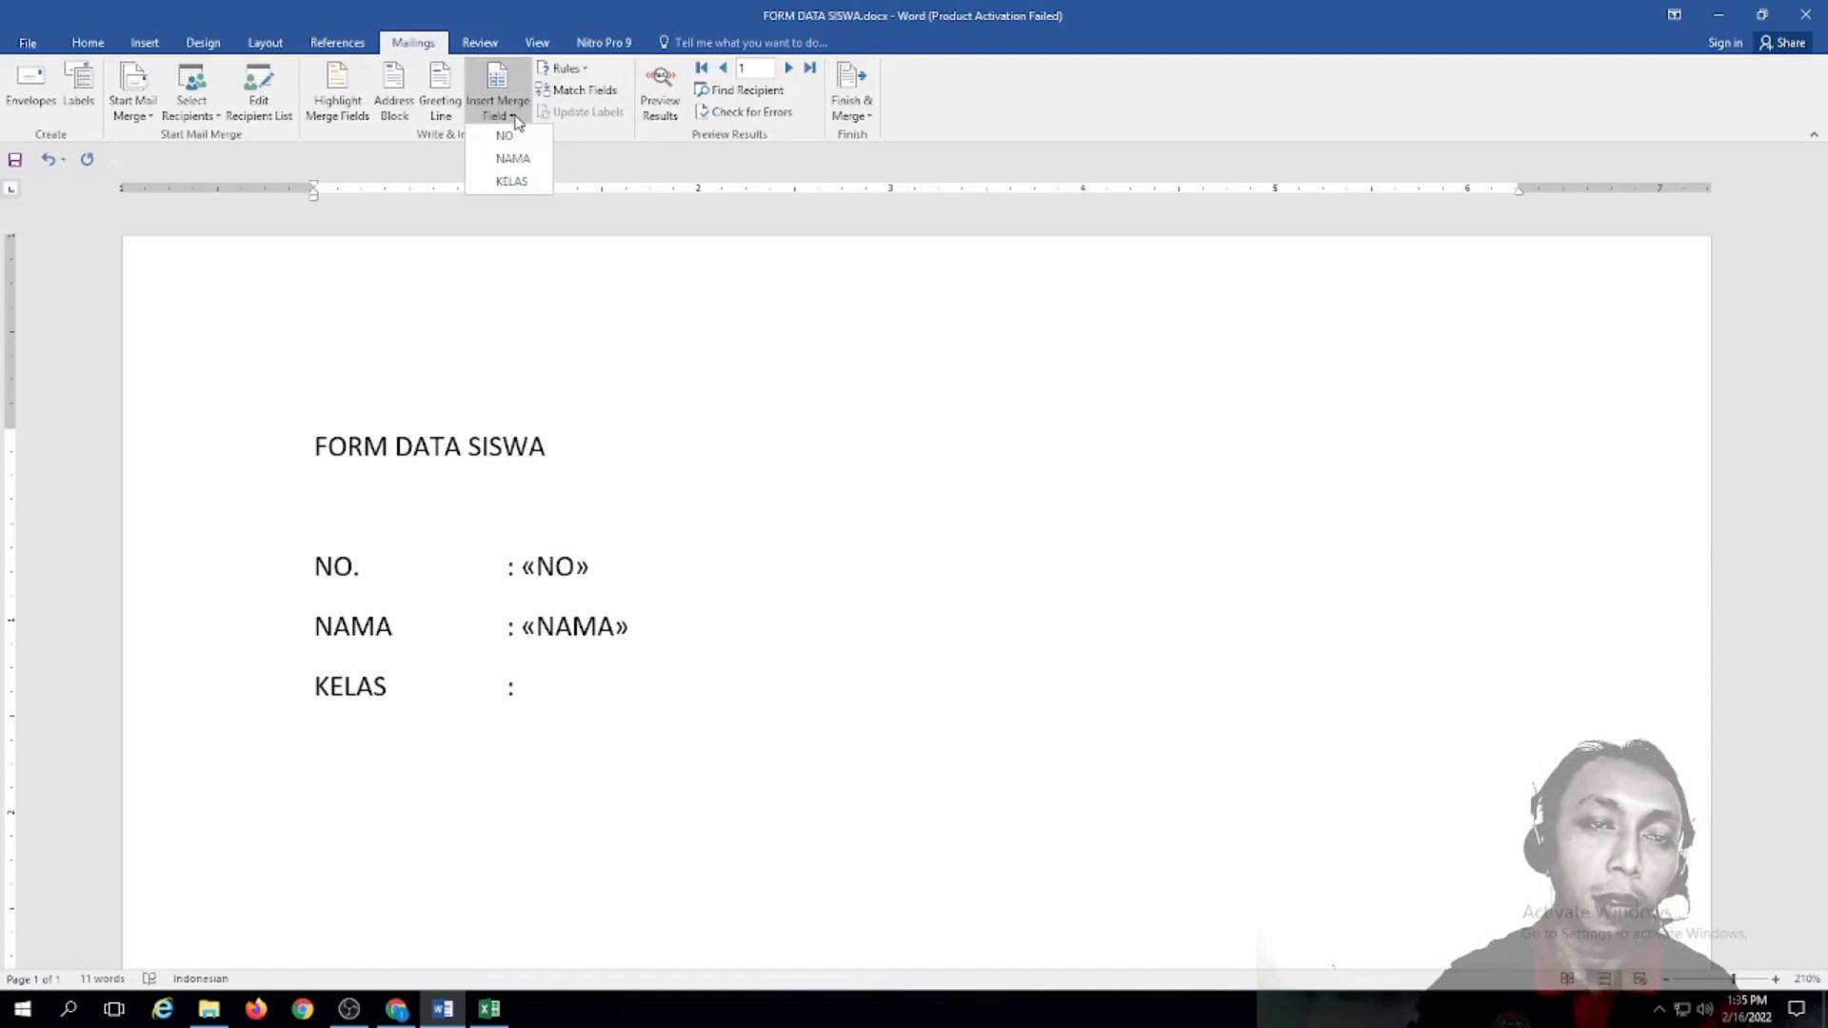
click(515, 183)
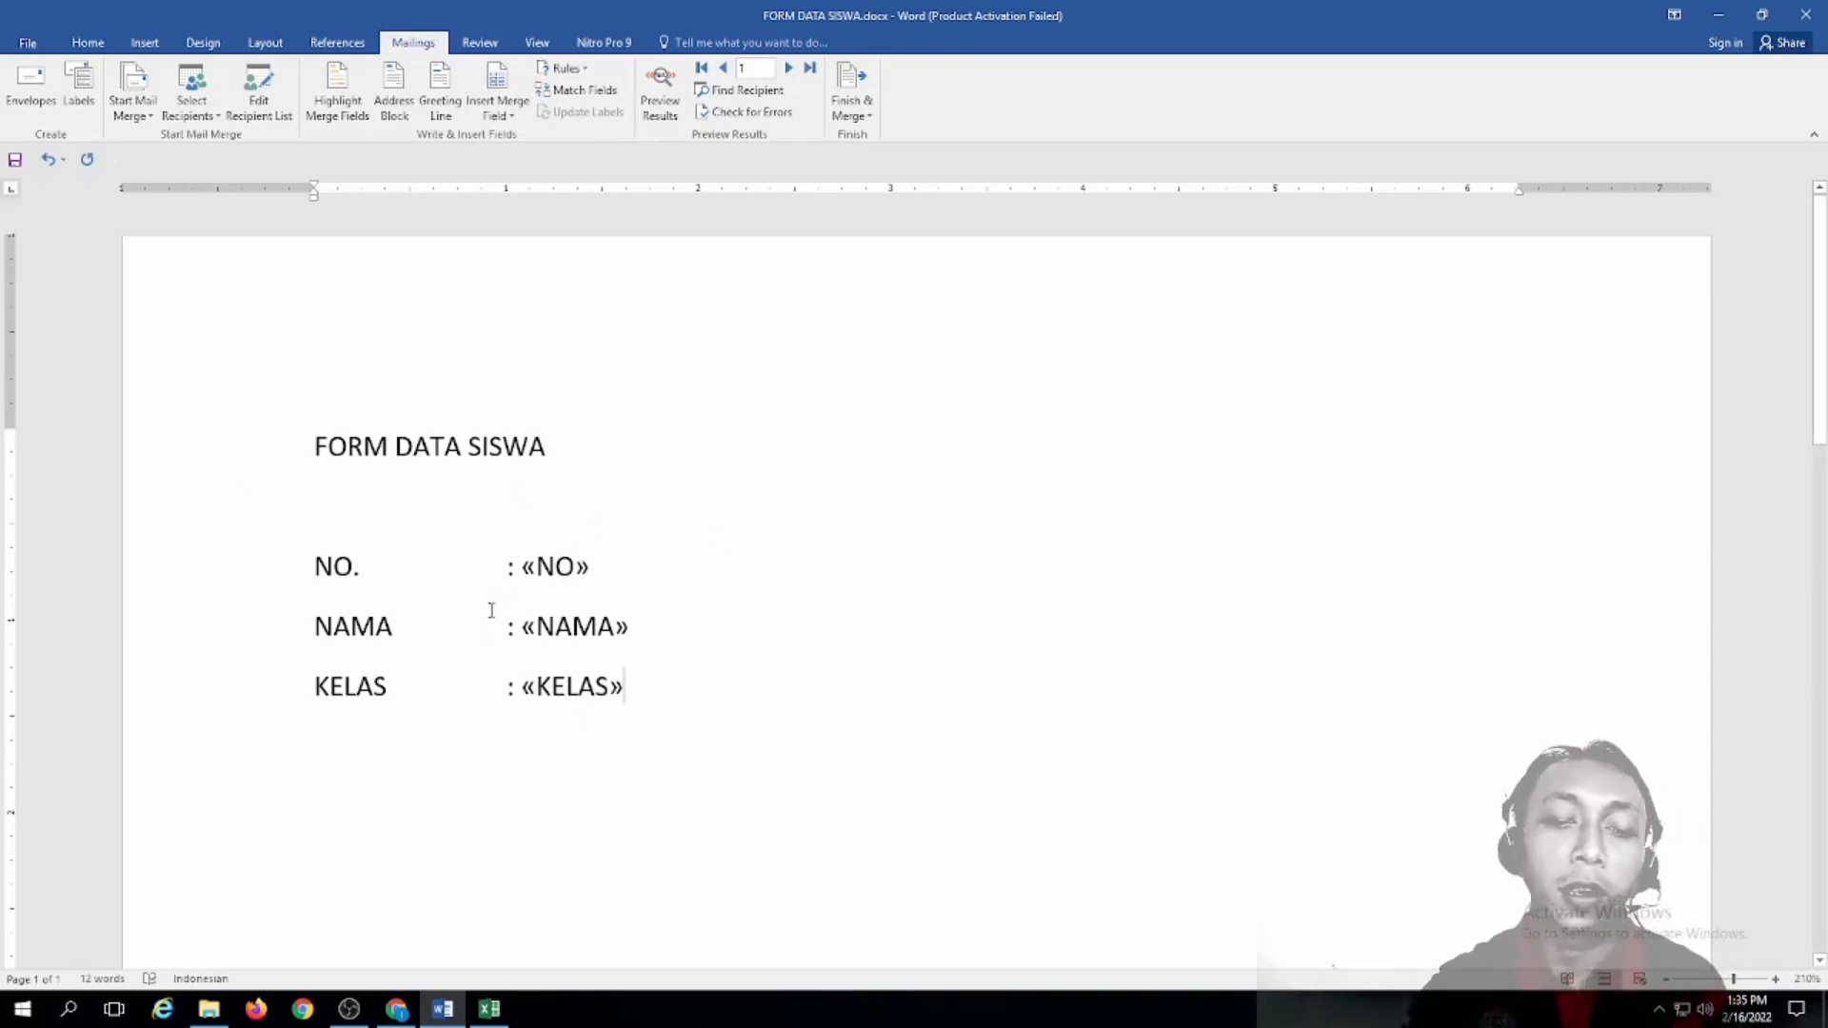
Step: Restore the Word form and the Excel student list to smaller windows so they sit side by side
click(1762, 15)
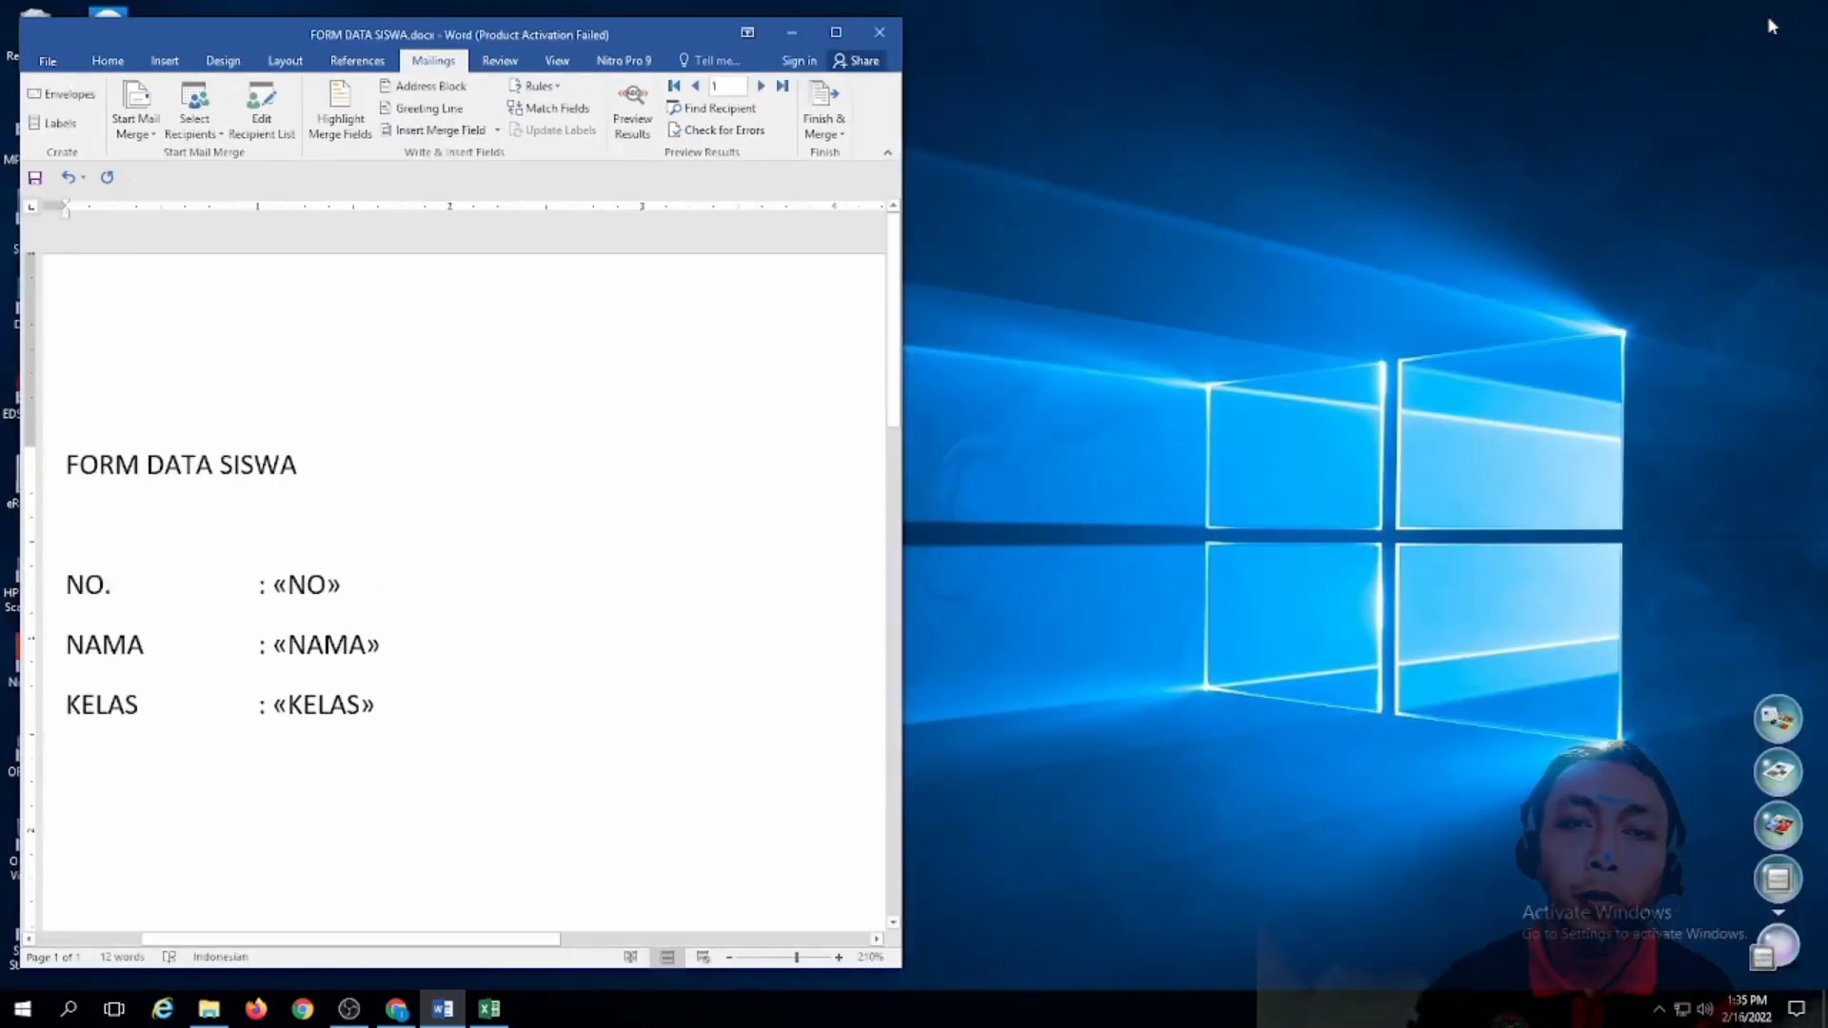
click(489, 1009)
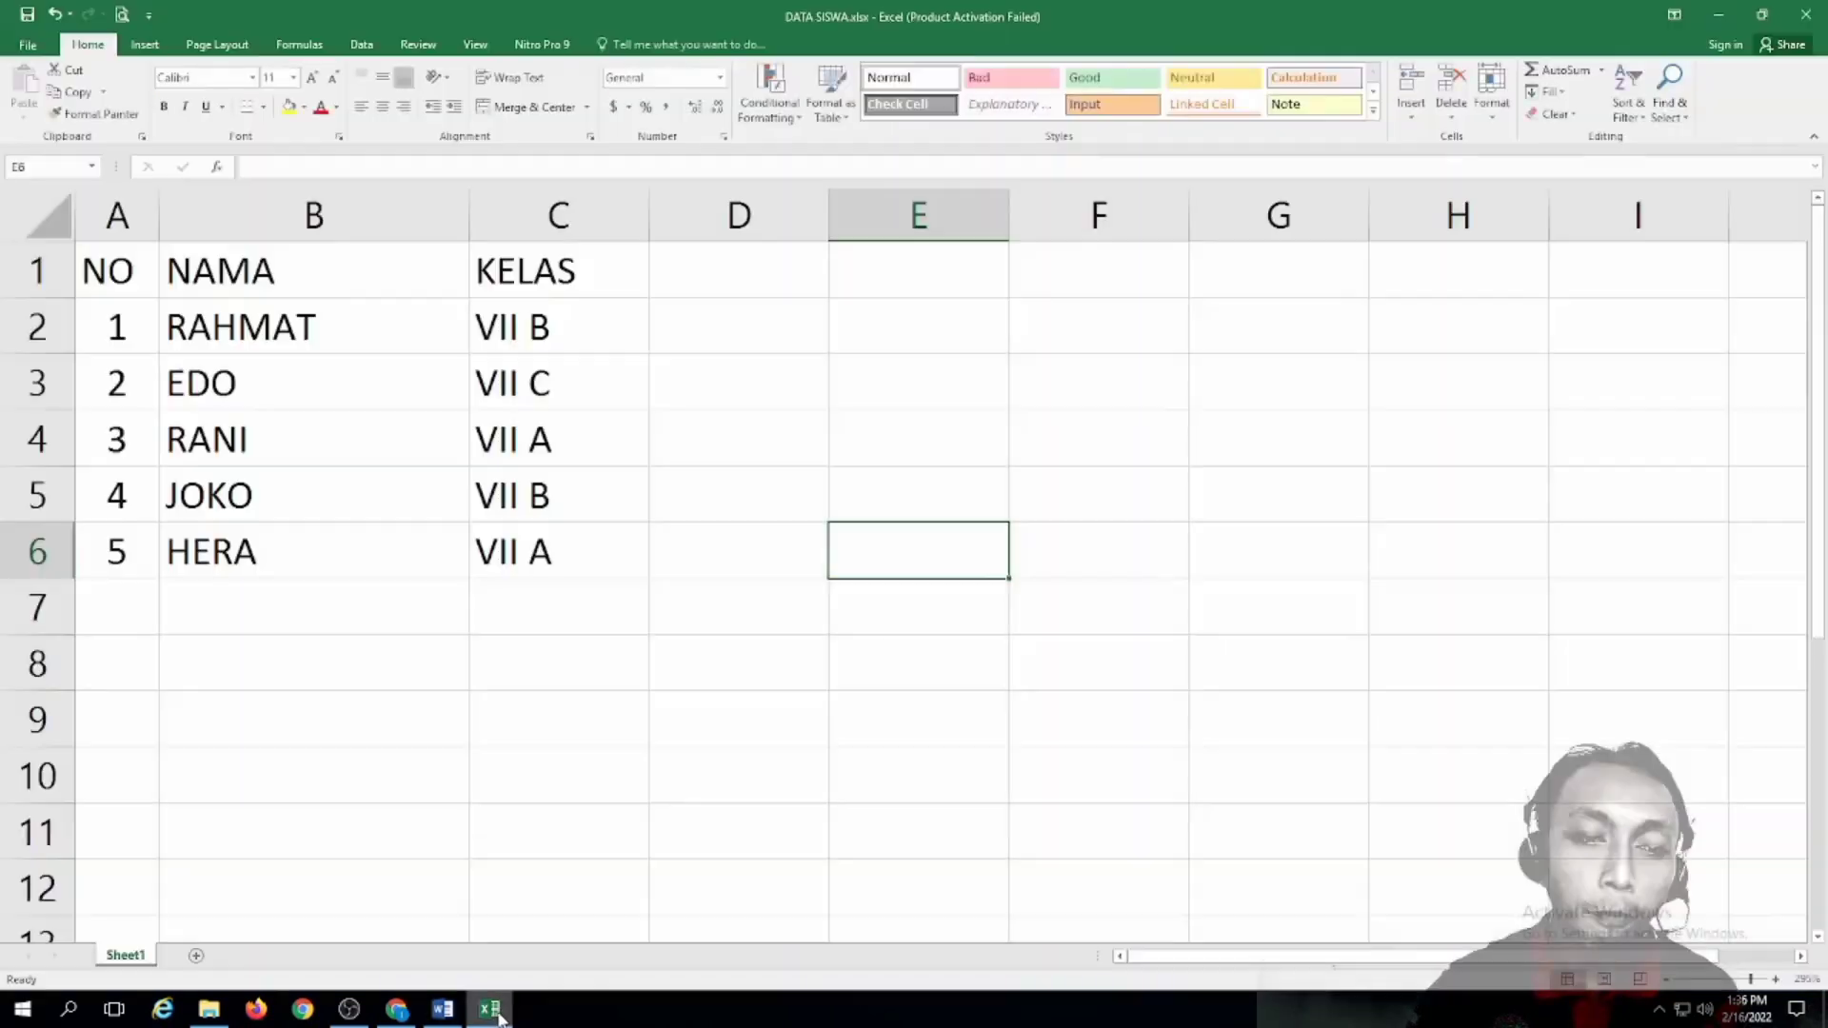
click(1762, 15)
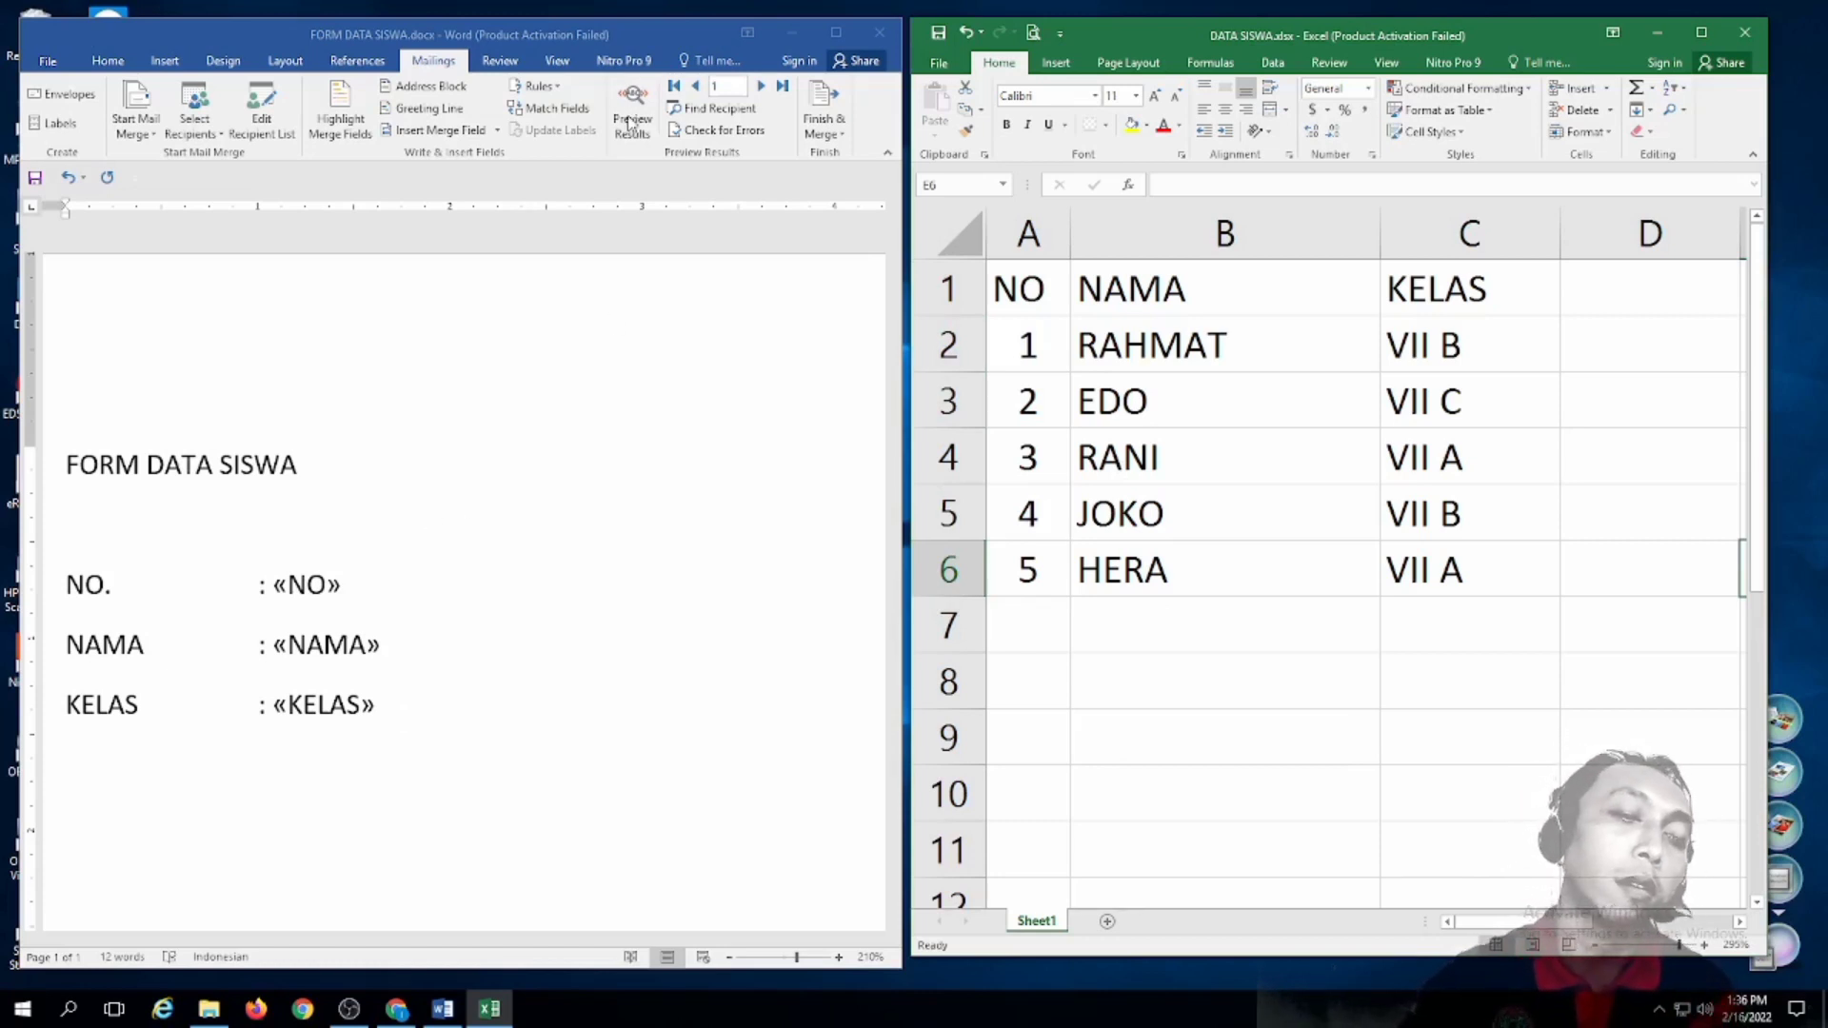
Step: Preview the merge results in the Word form and go through records 1 to 5 against the Excel list
click(524, 476)
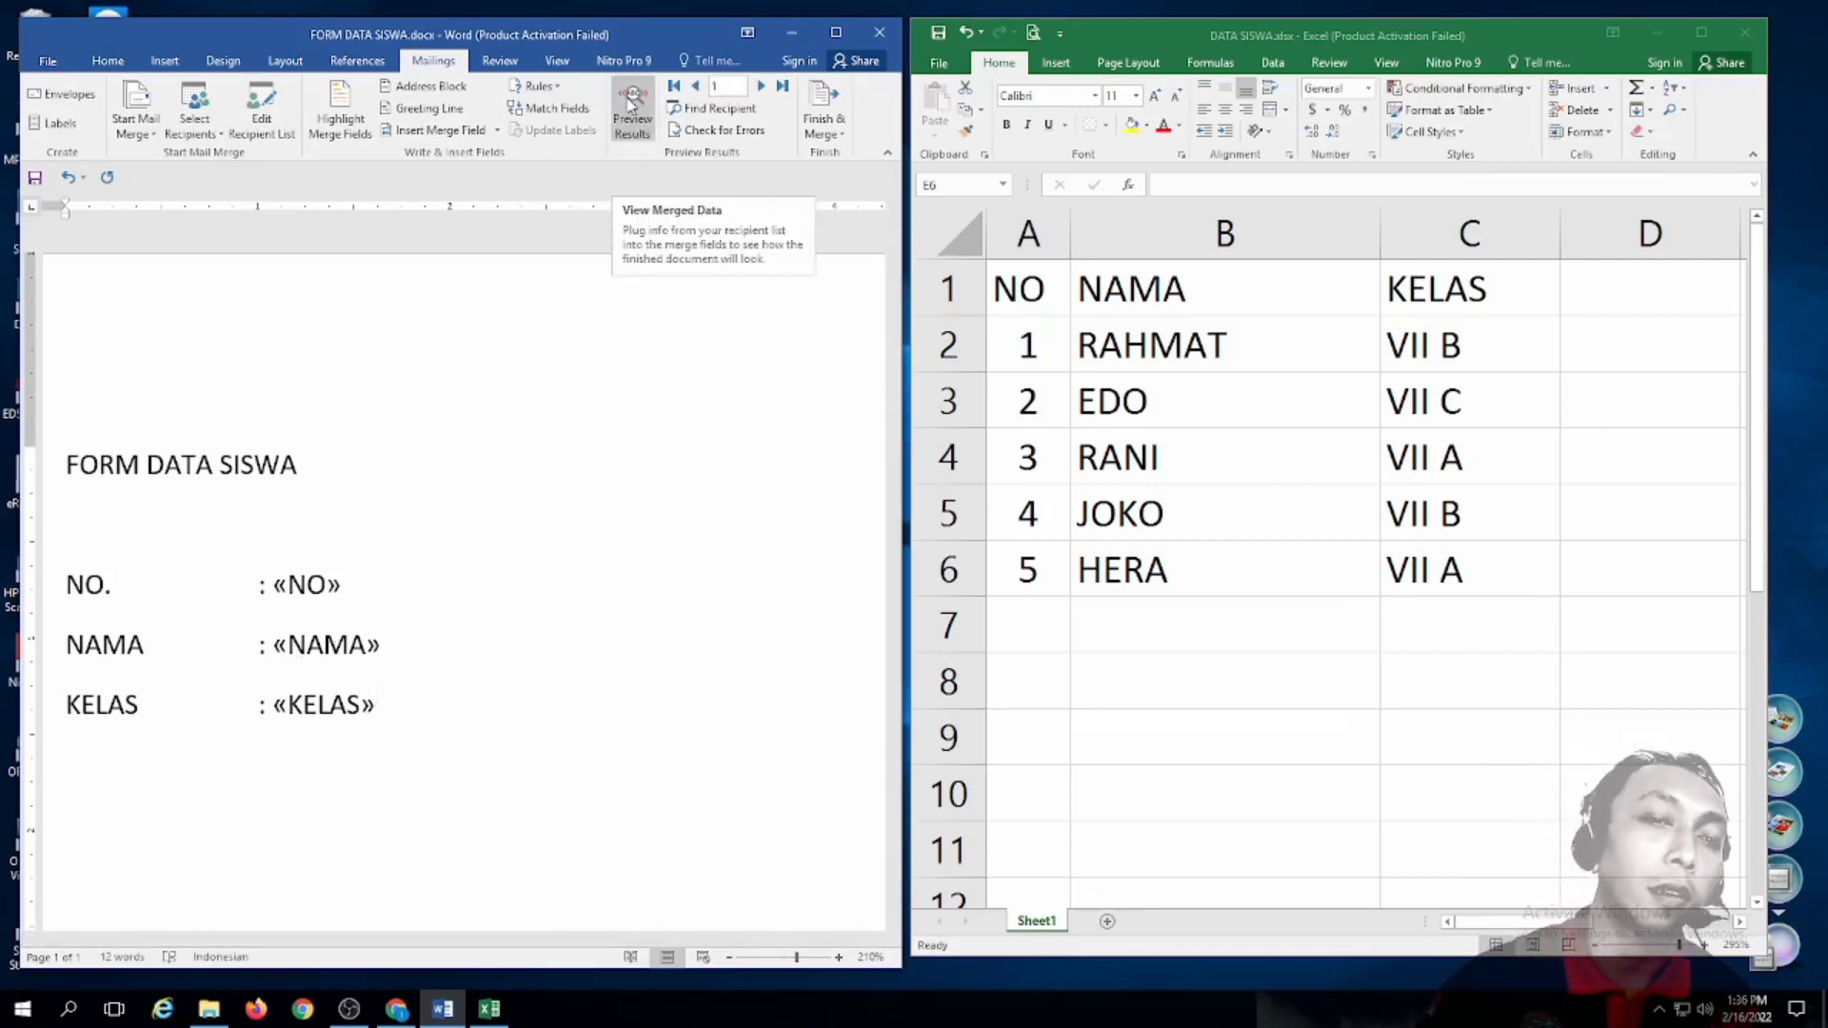
click(630, 105)
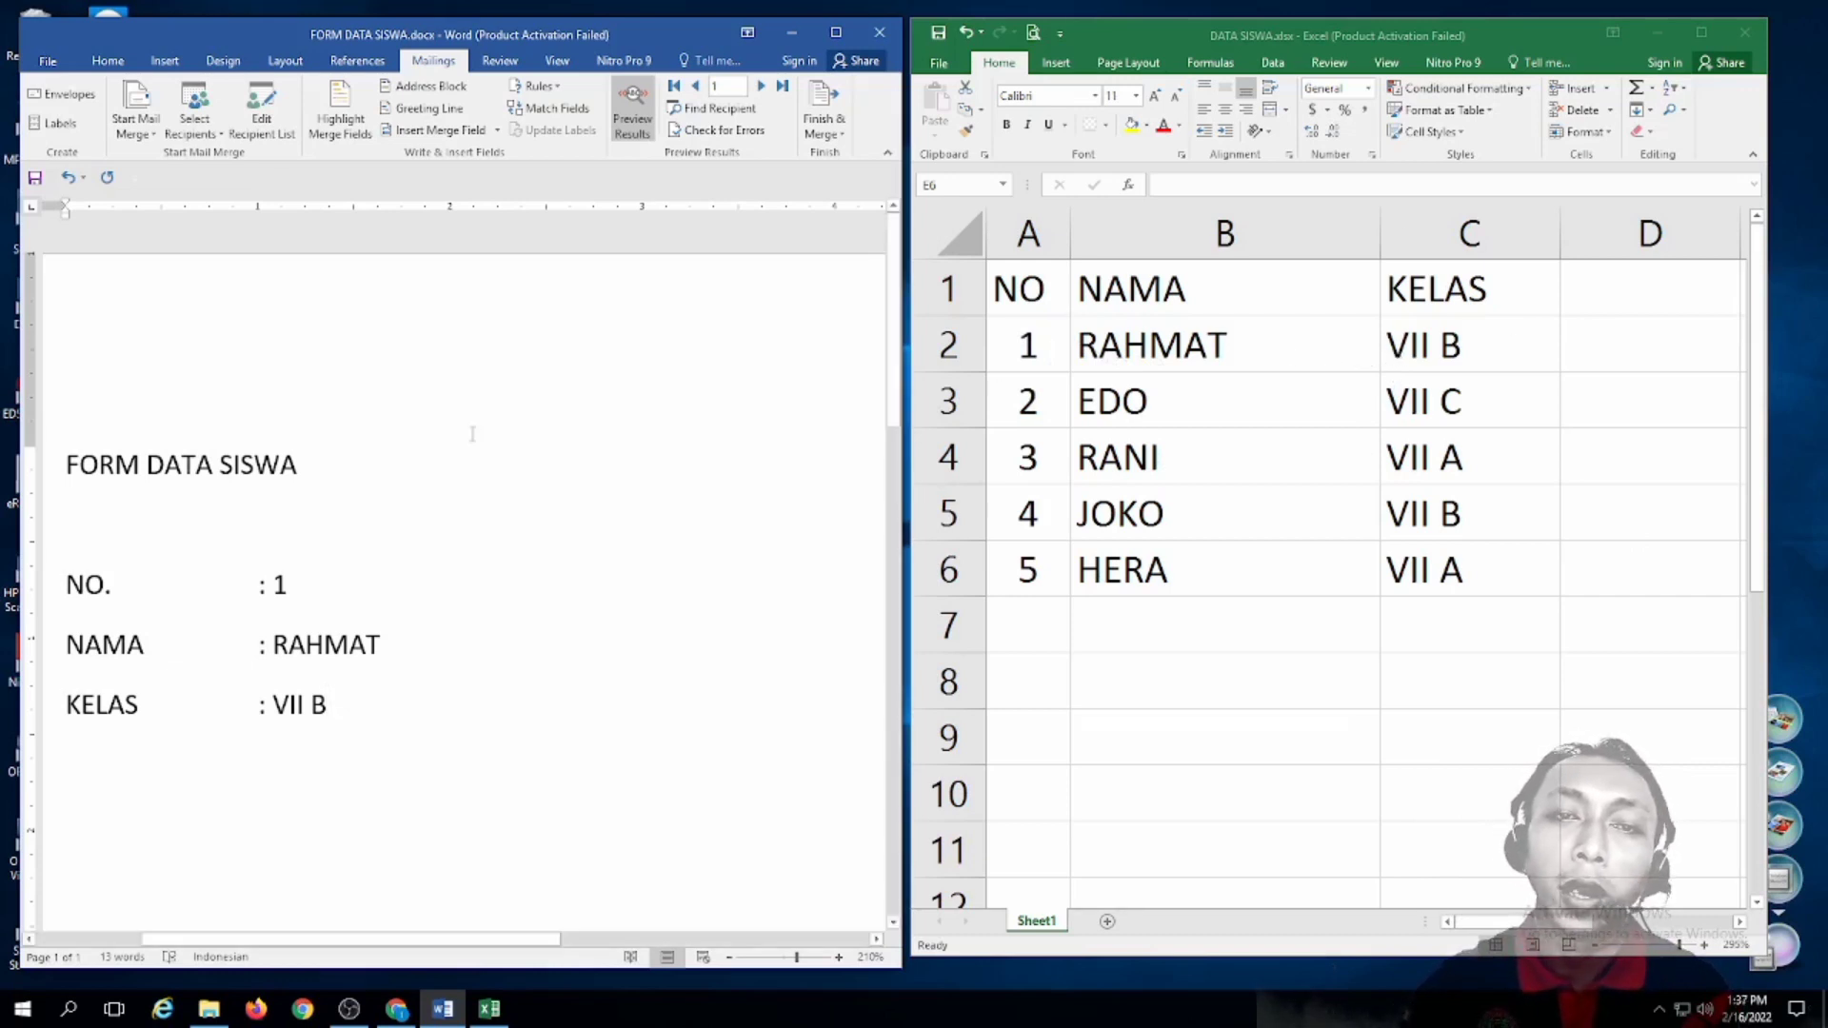
click(760, 87)
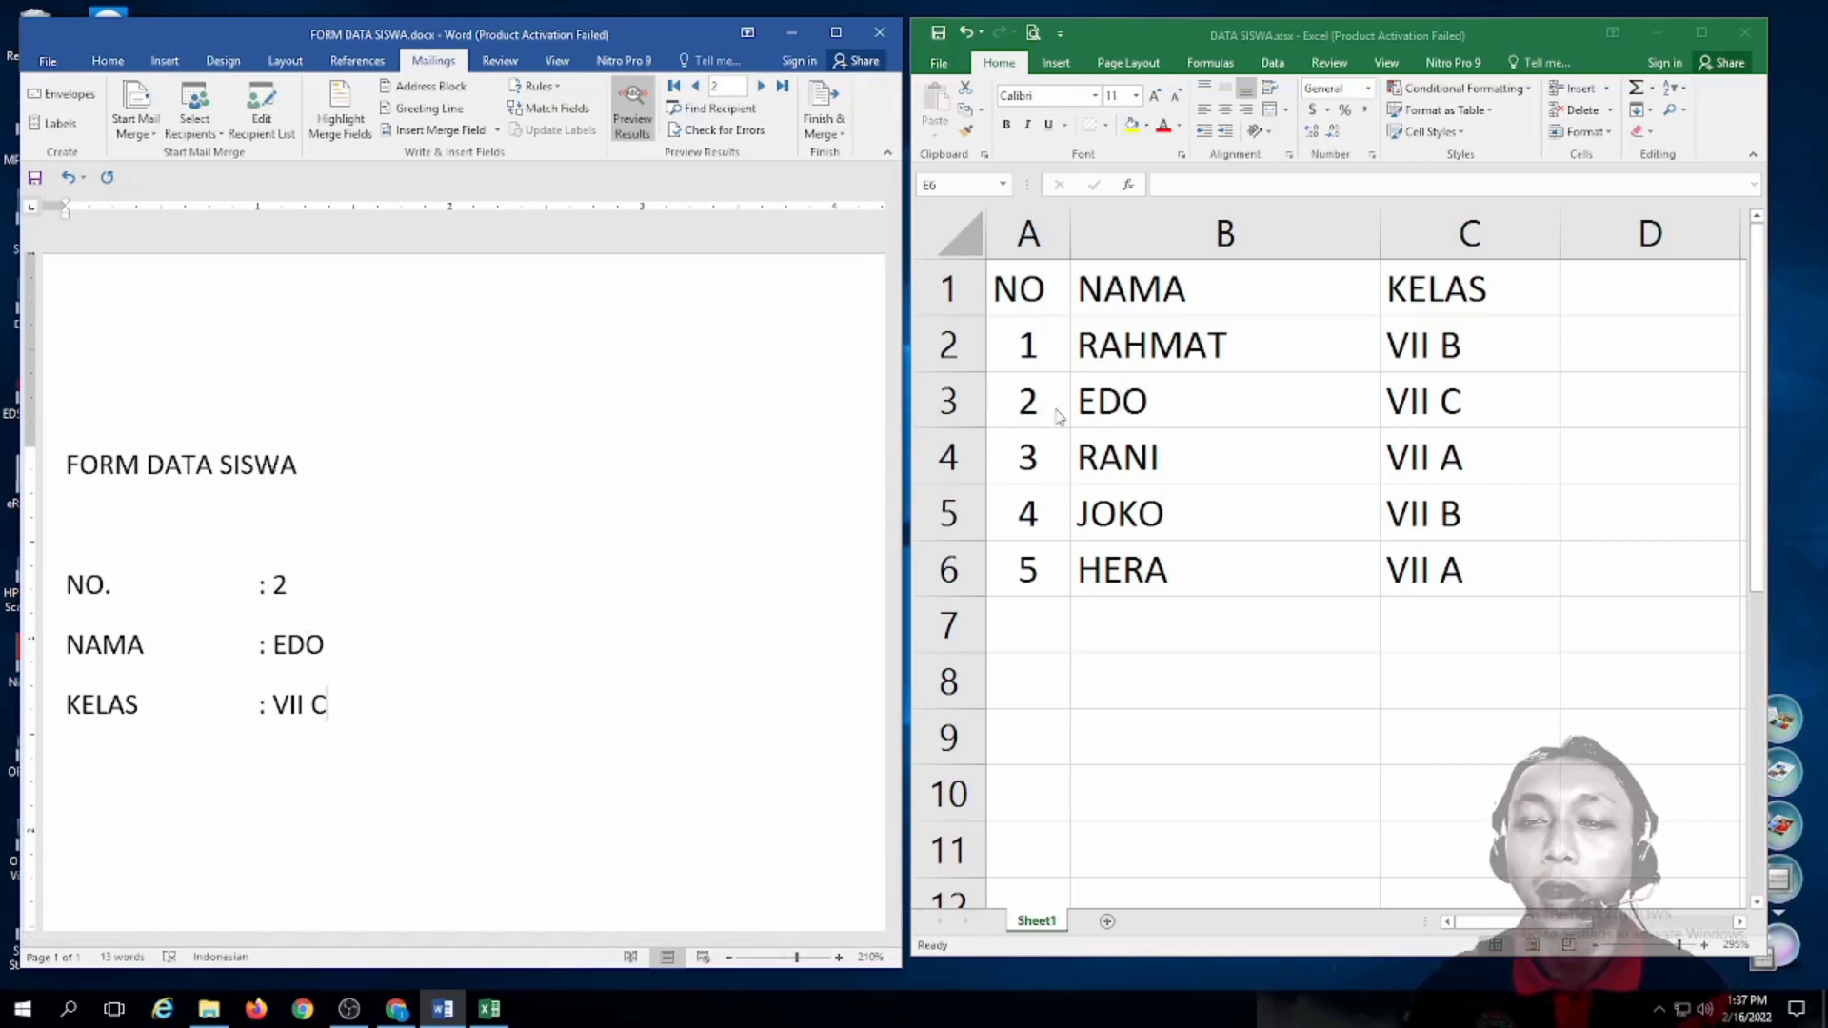
click(761, 87)
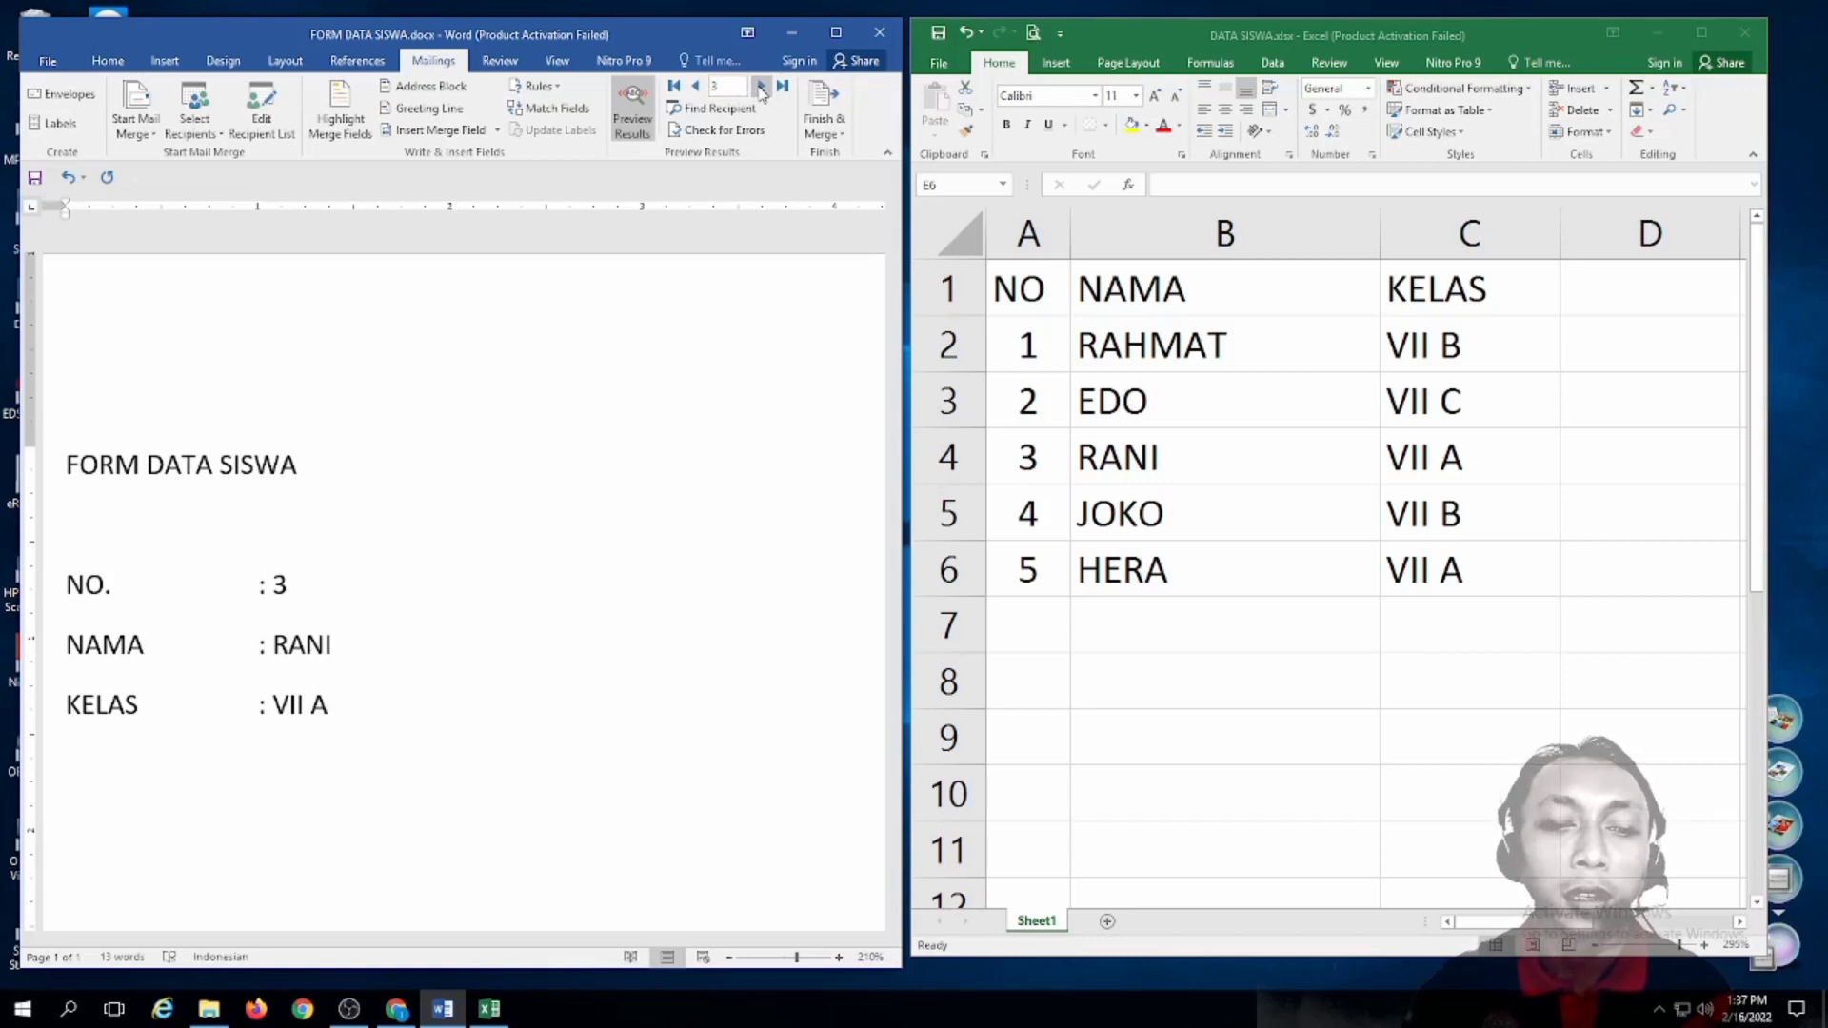
click(761, 87)
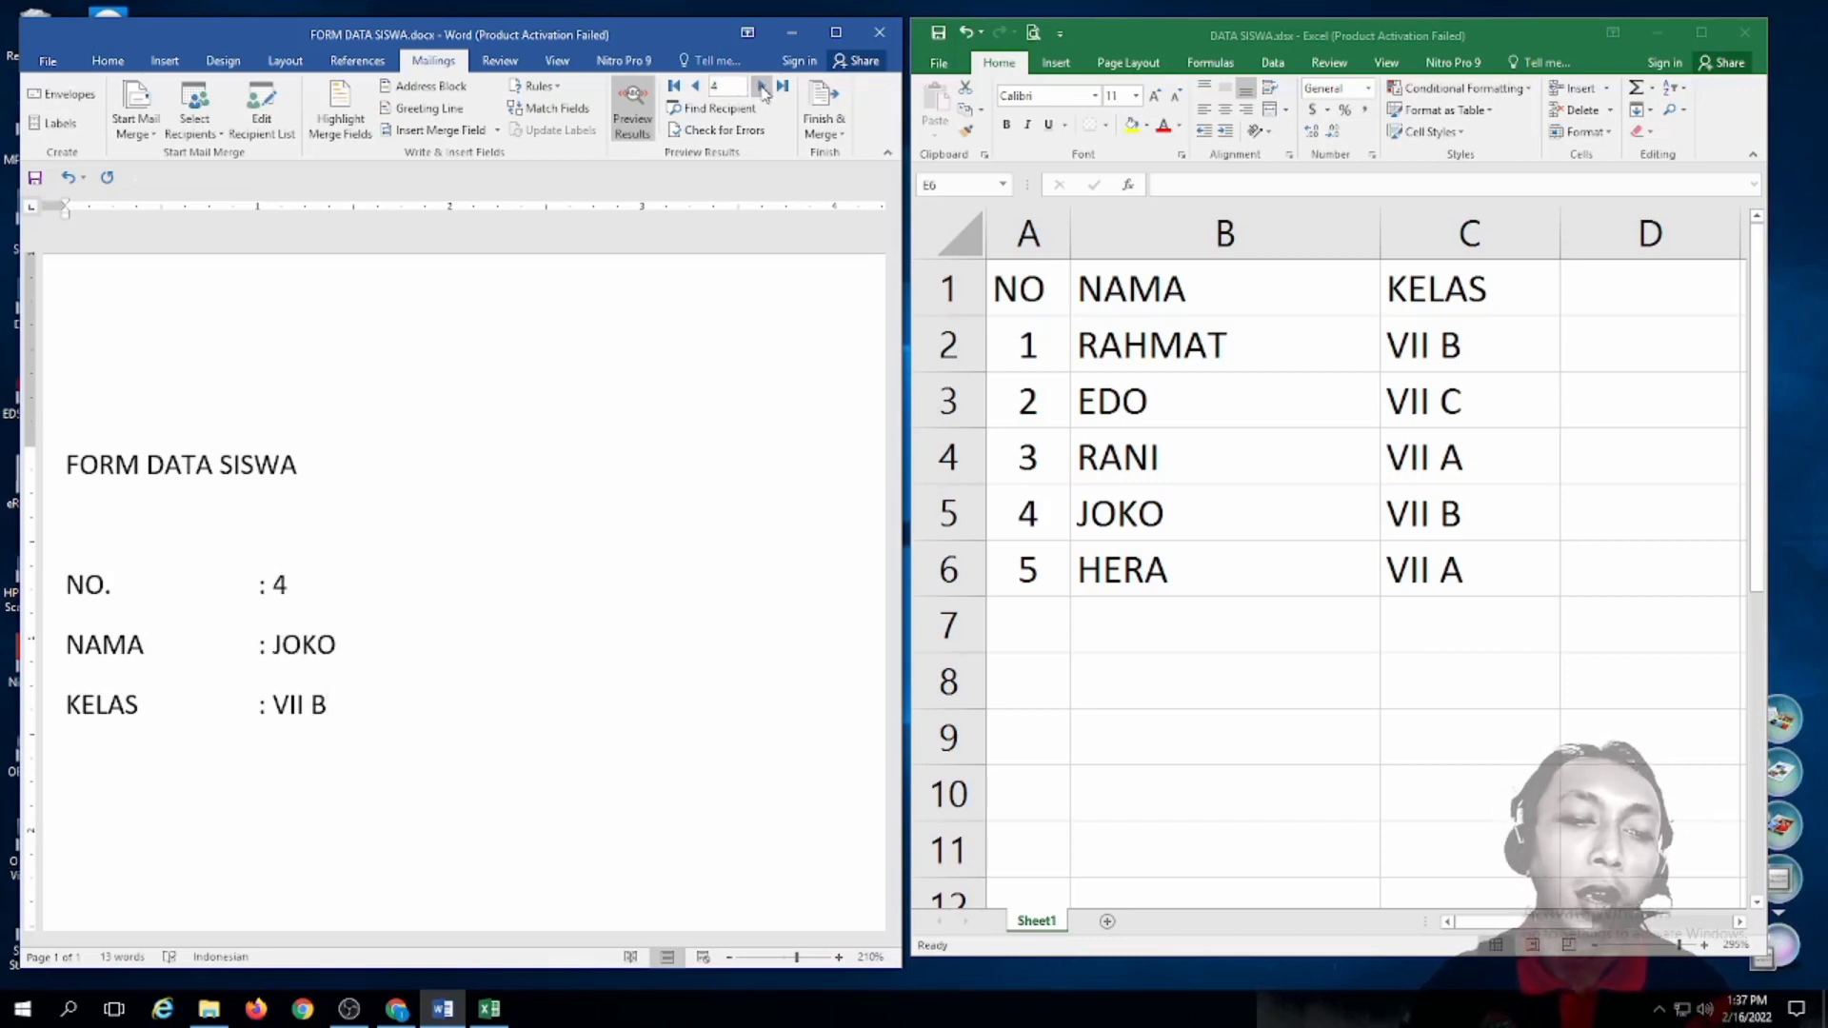
click(761, 87)
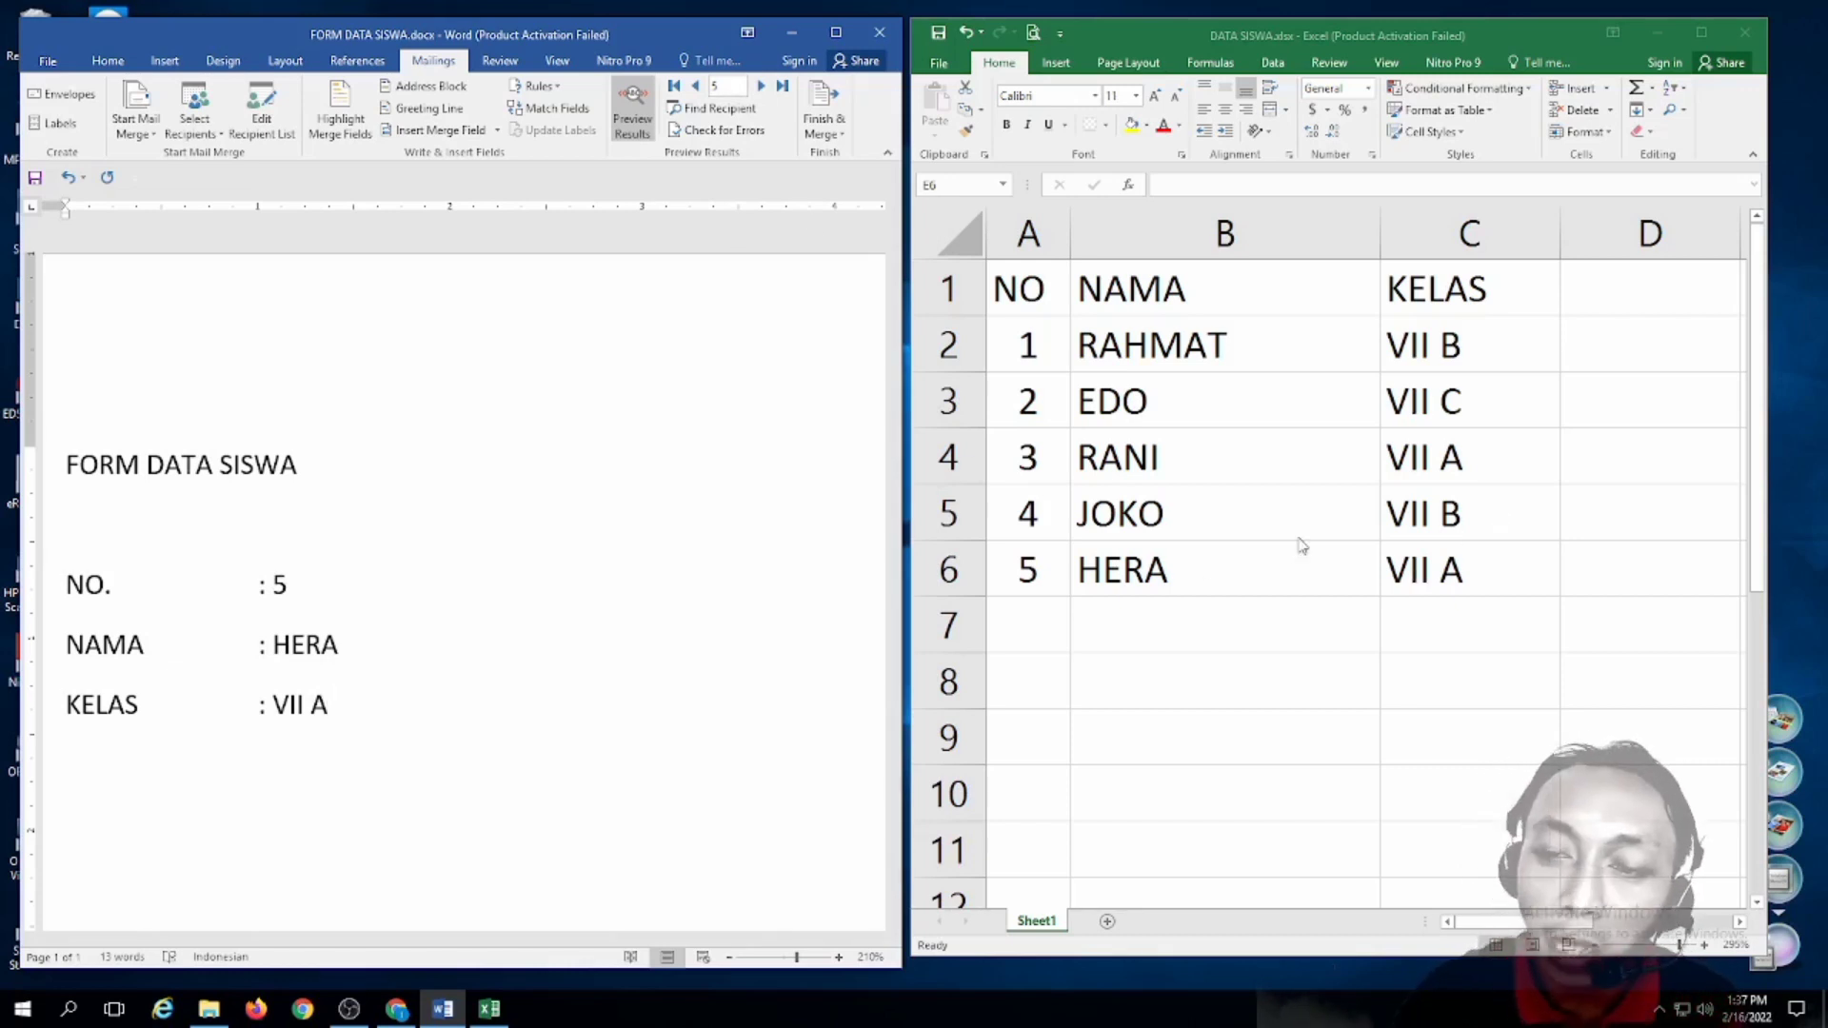
click(1244, 661)
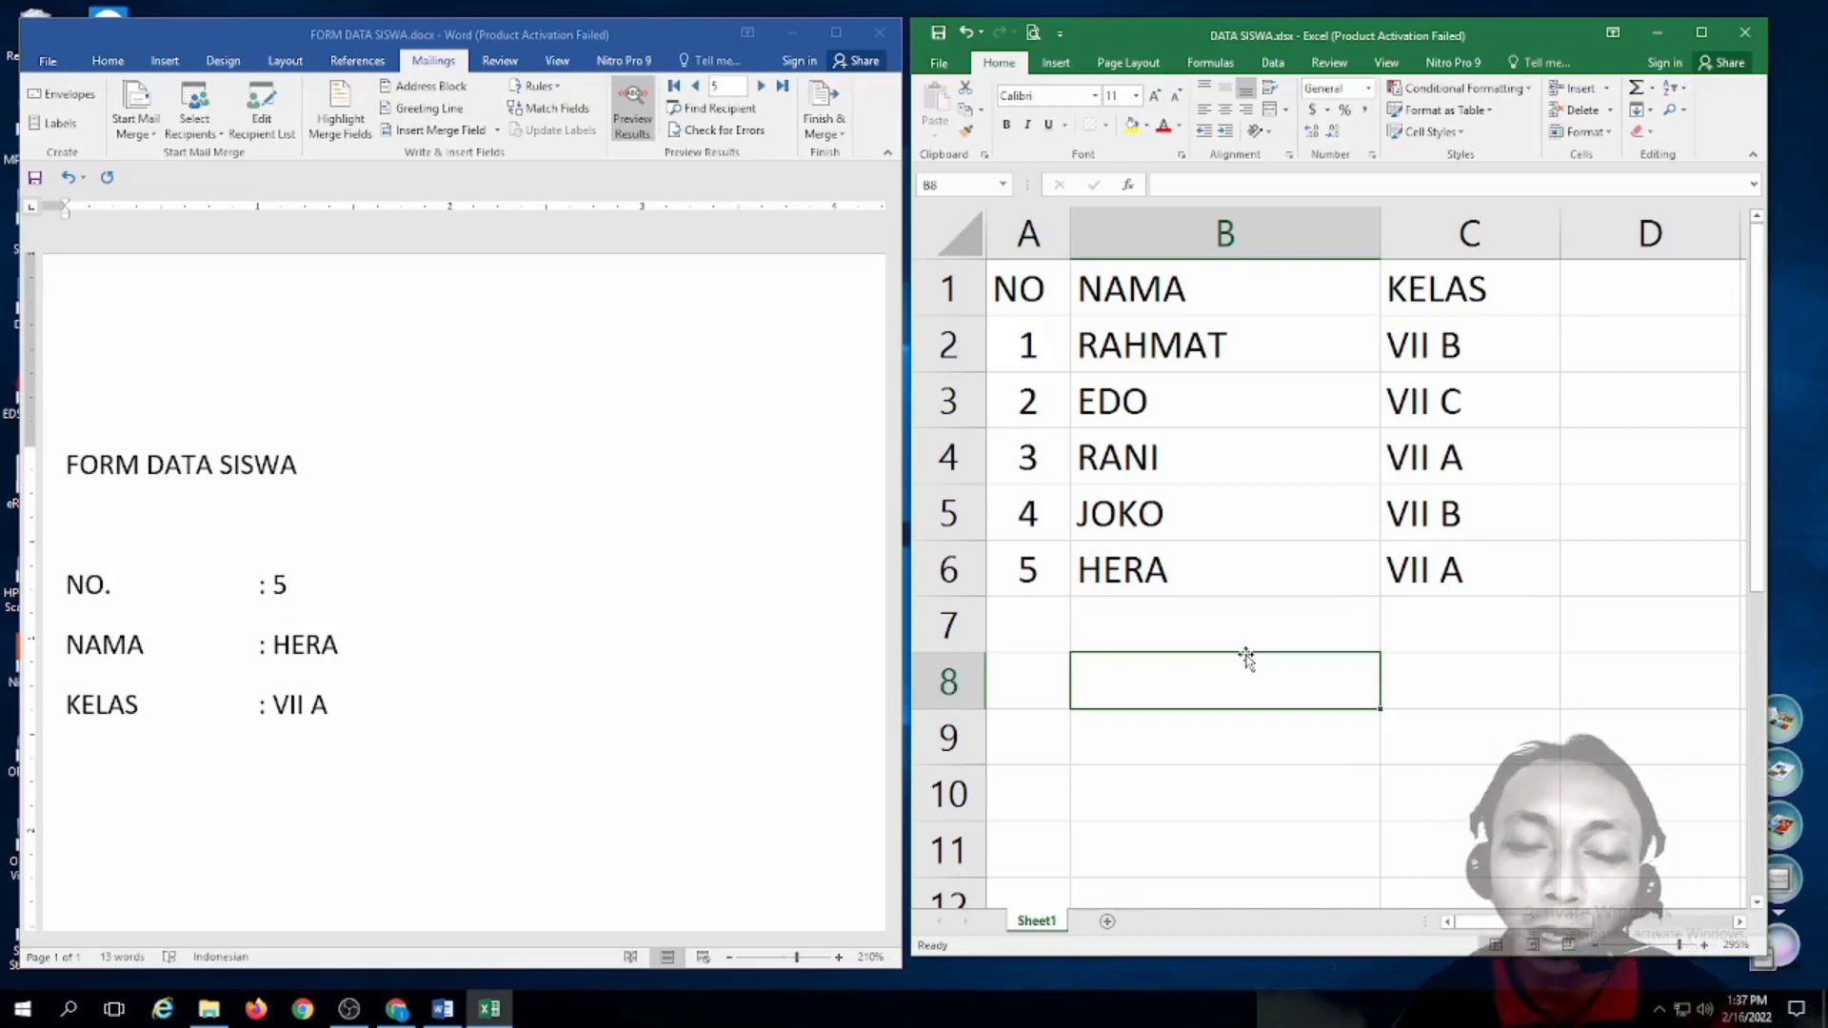
Step: Jump directly to record 2 in the merge preview by entering its record number
click(733, 89)
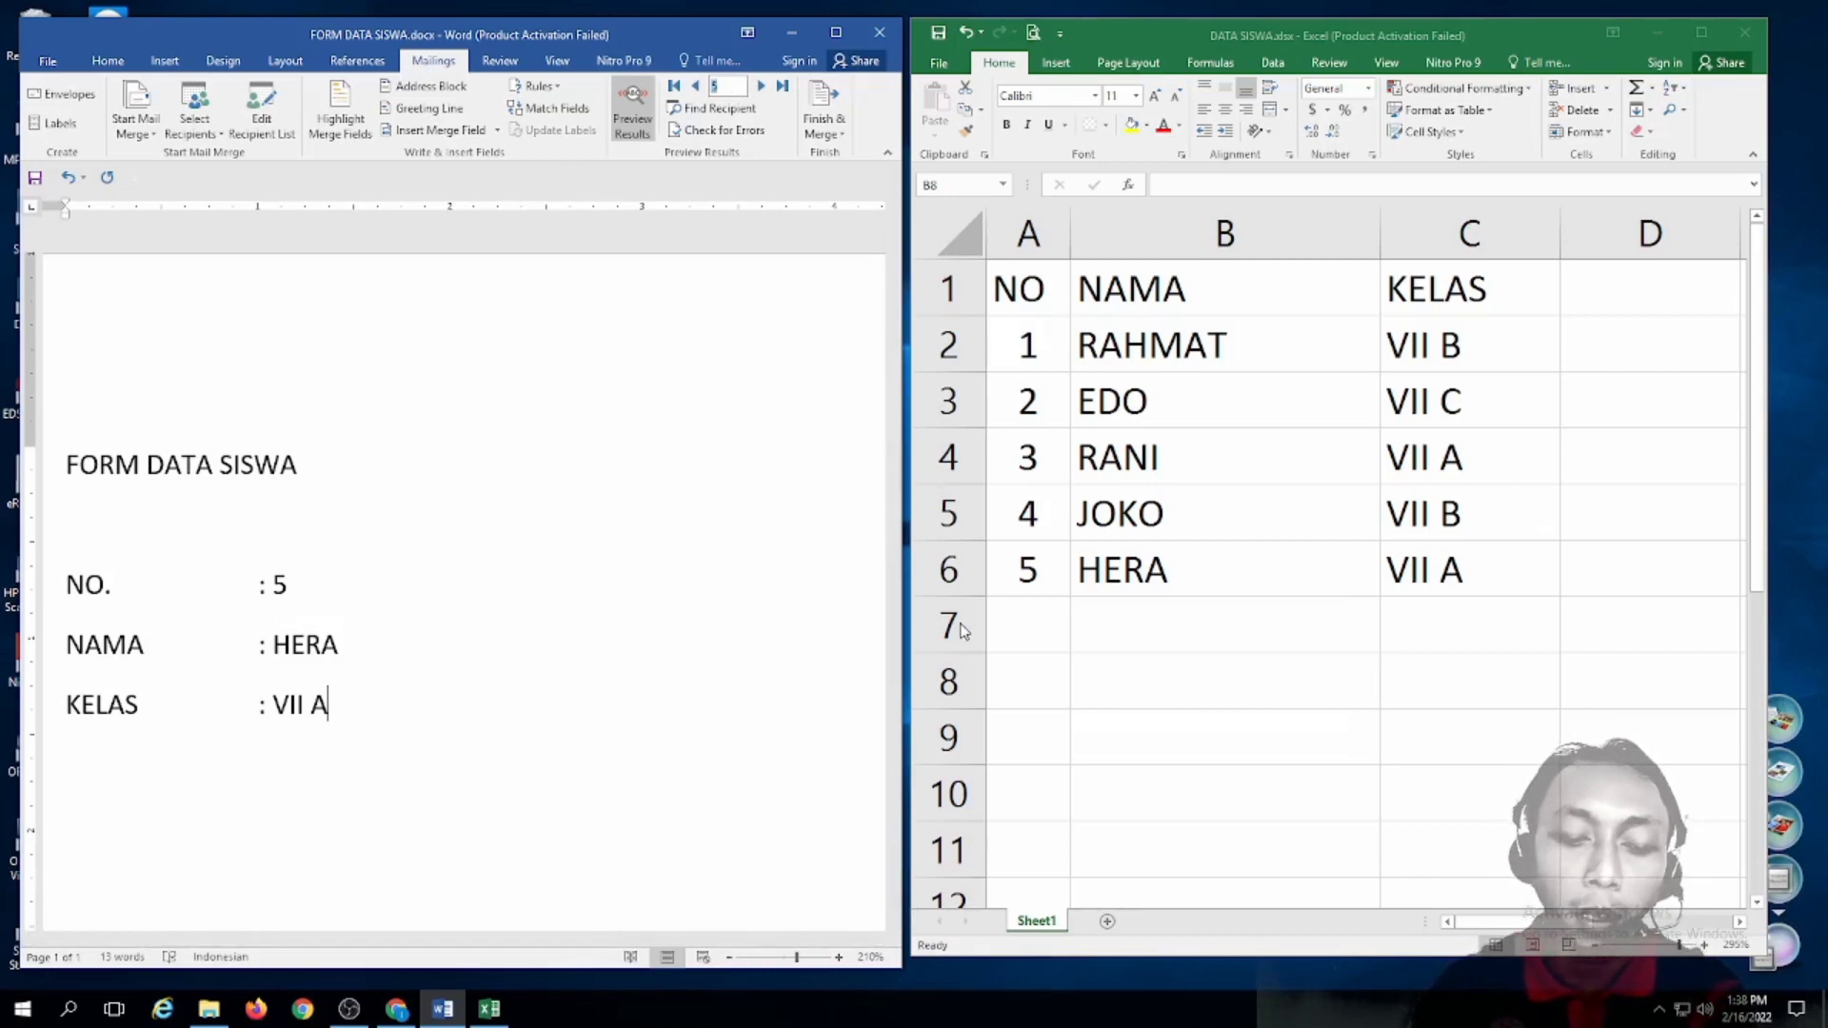
text(2)
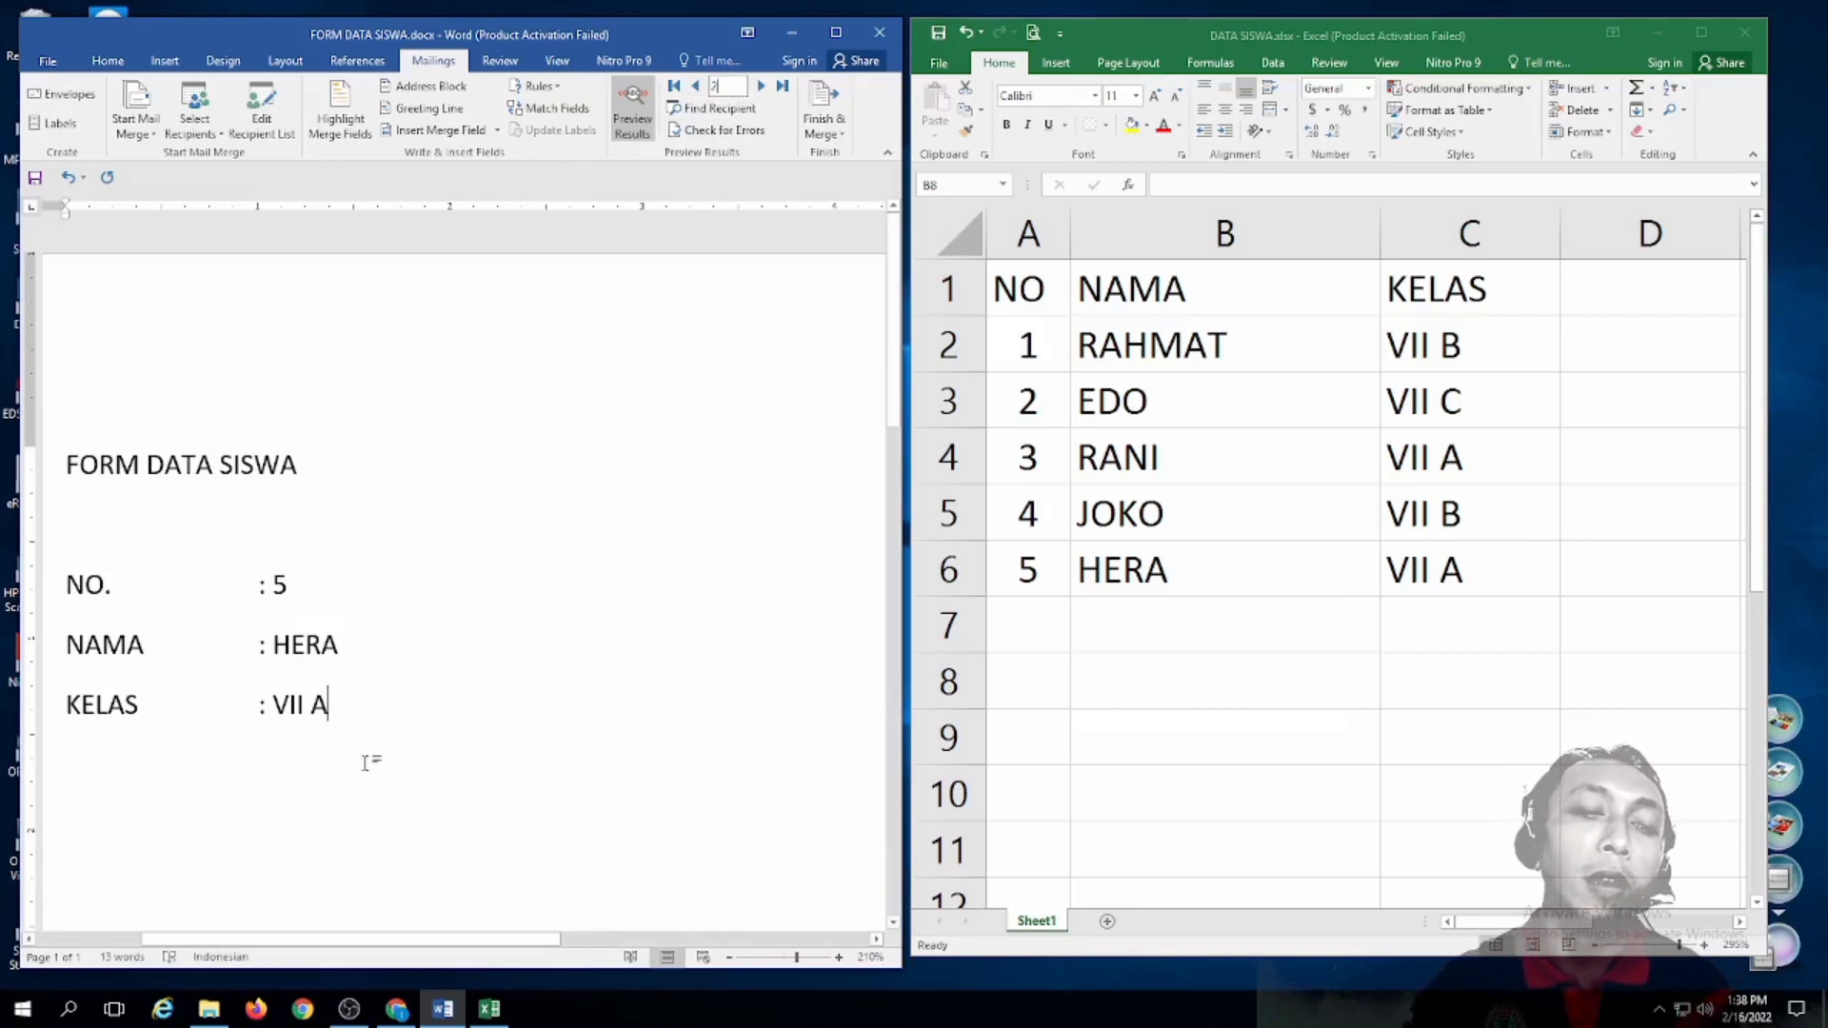
key(Return)
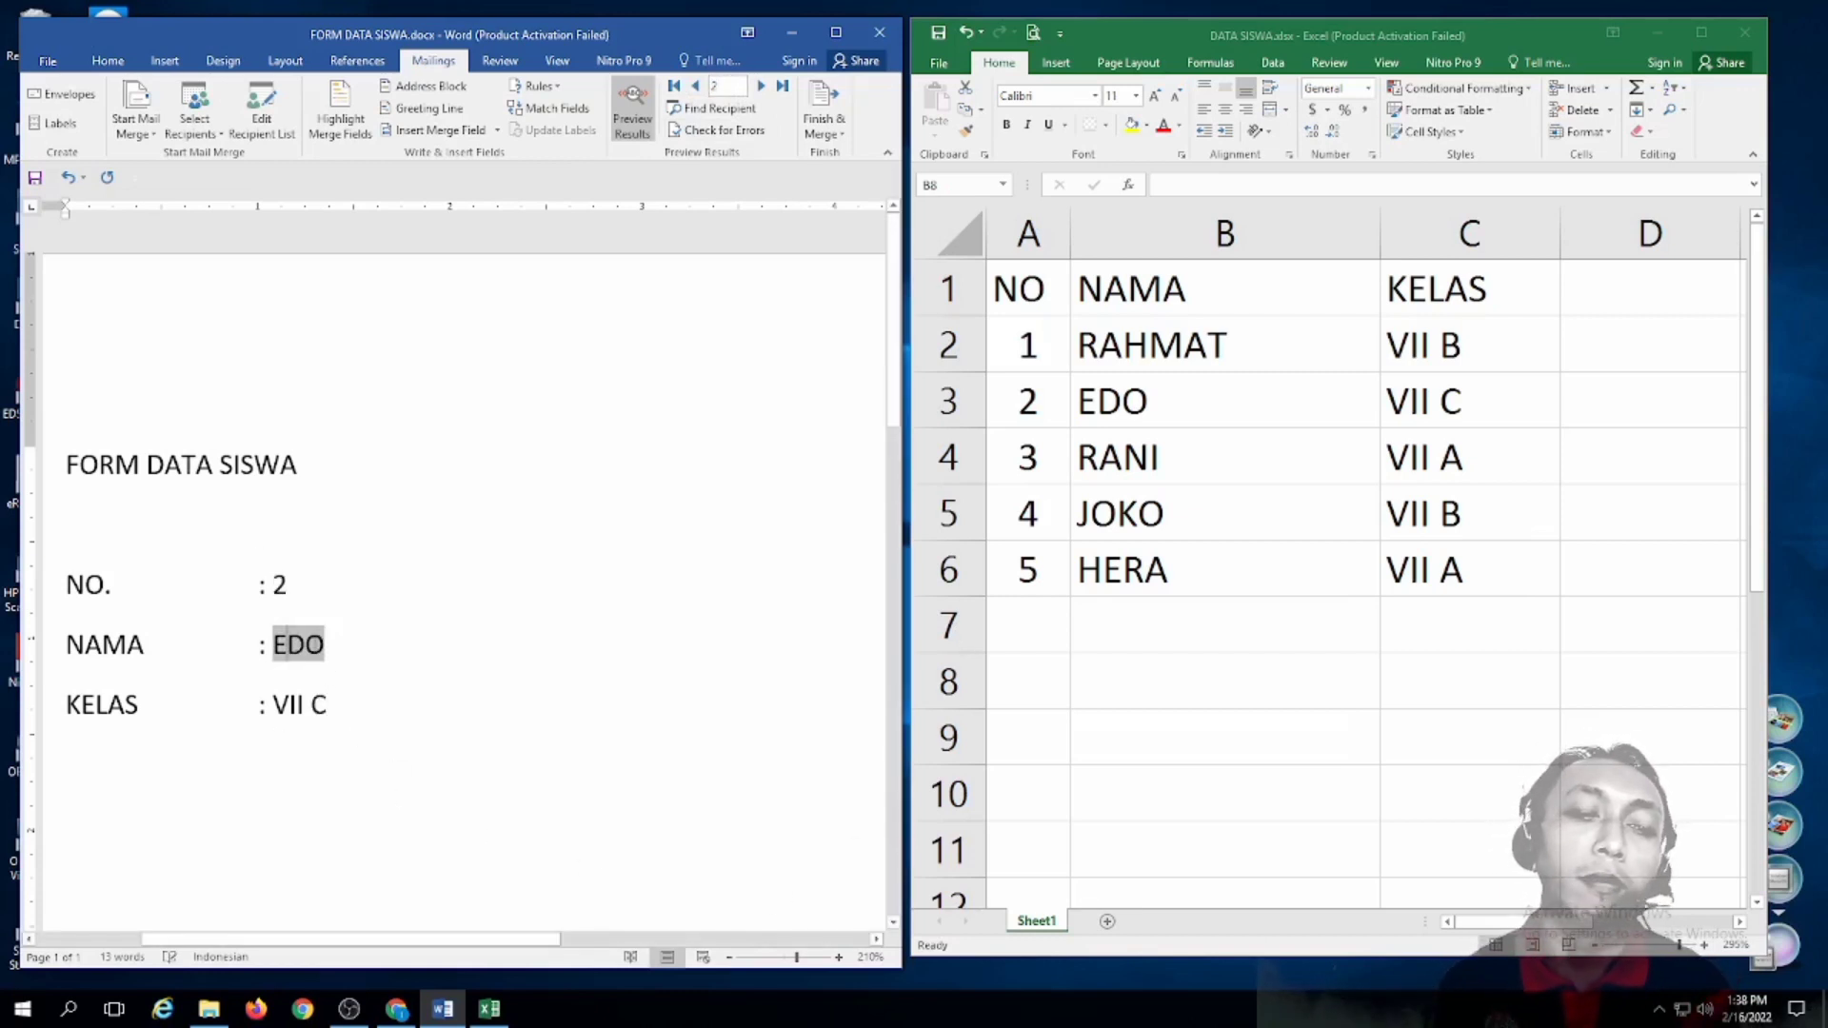
click(370, 704)
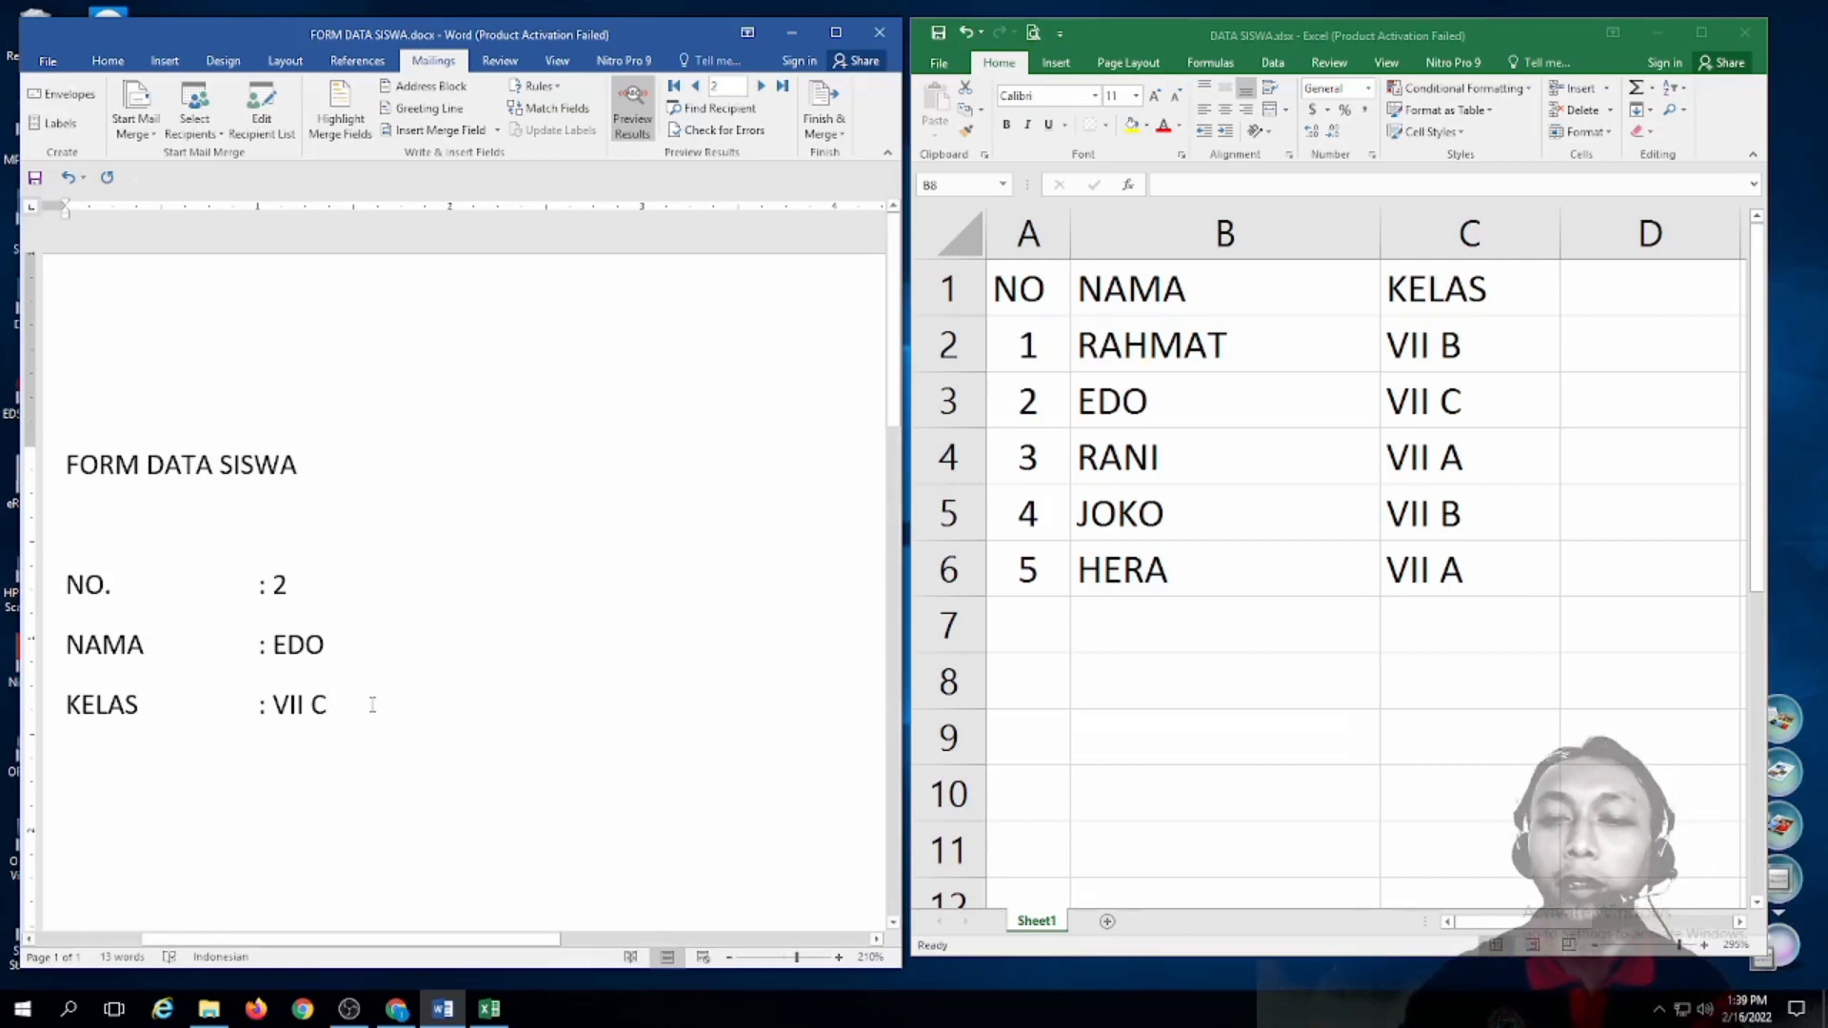
click(1173, 631)
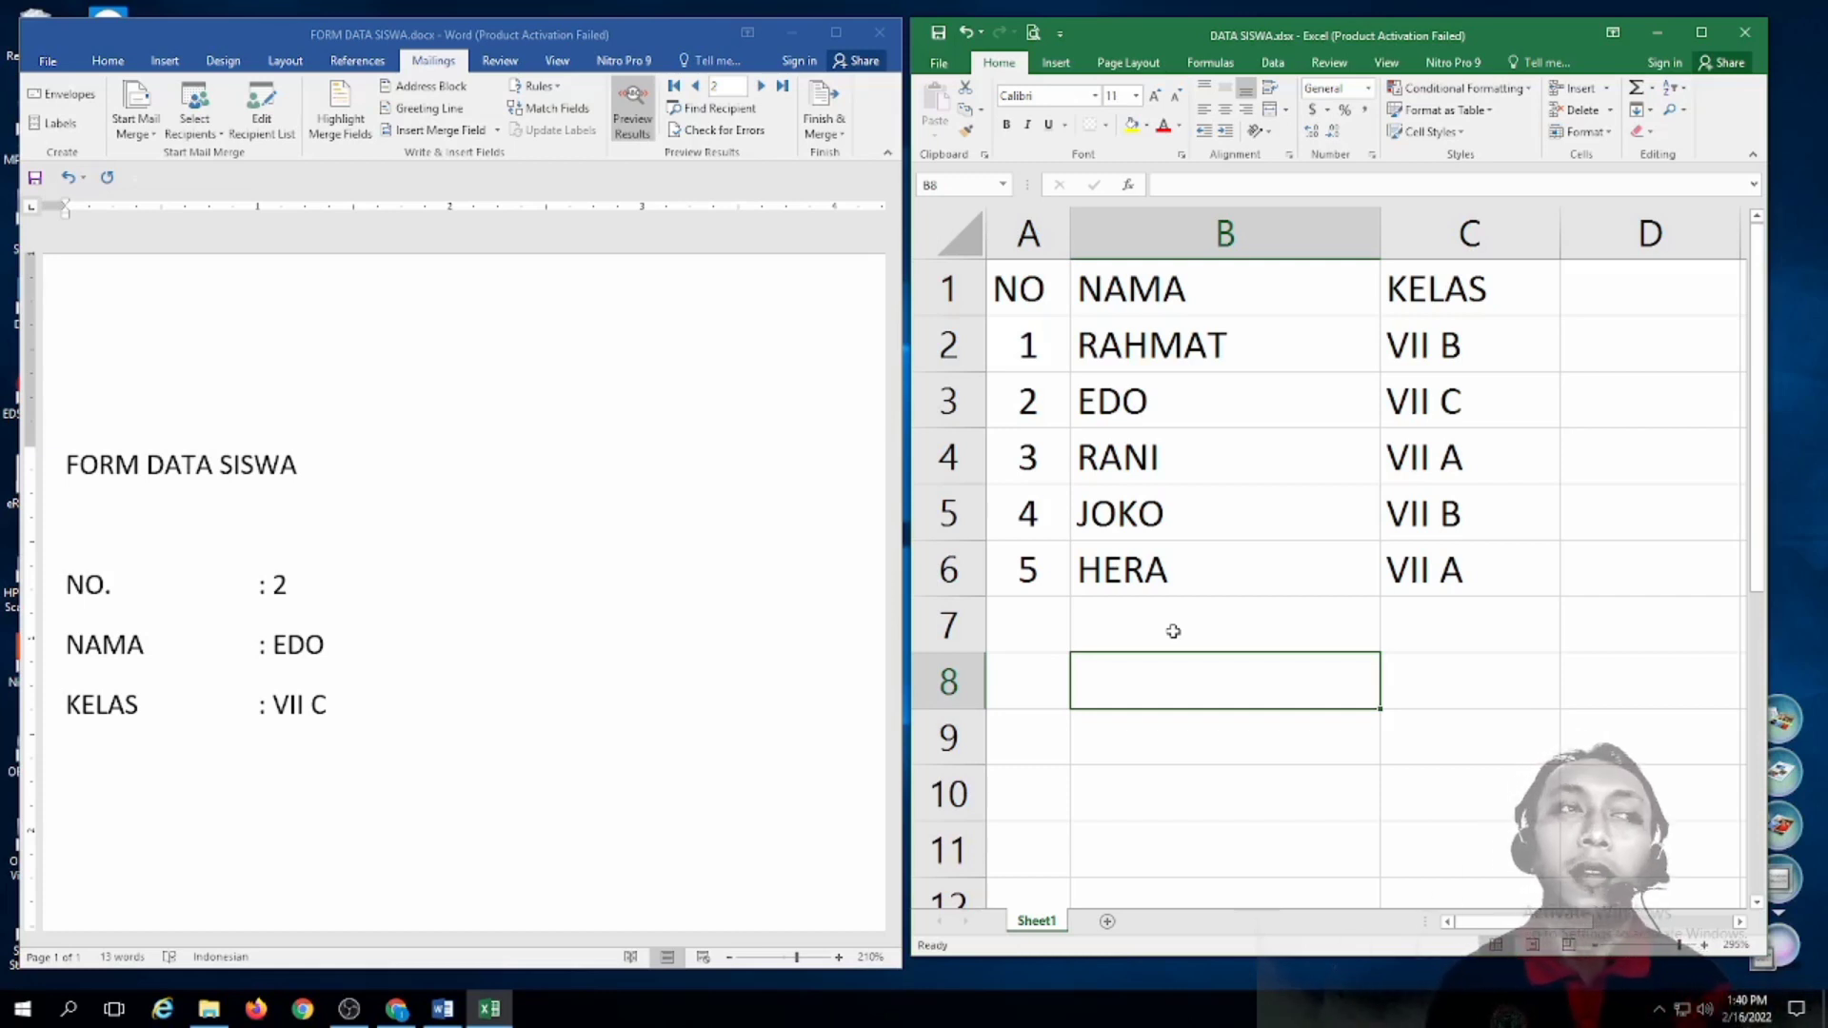
click(1307, 645)
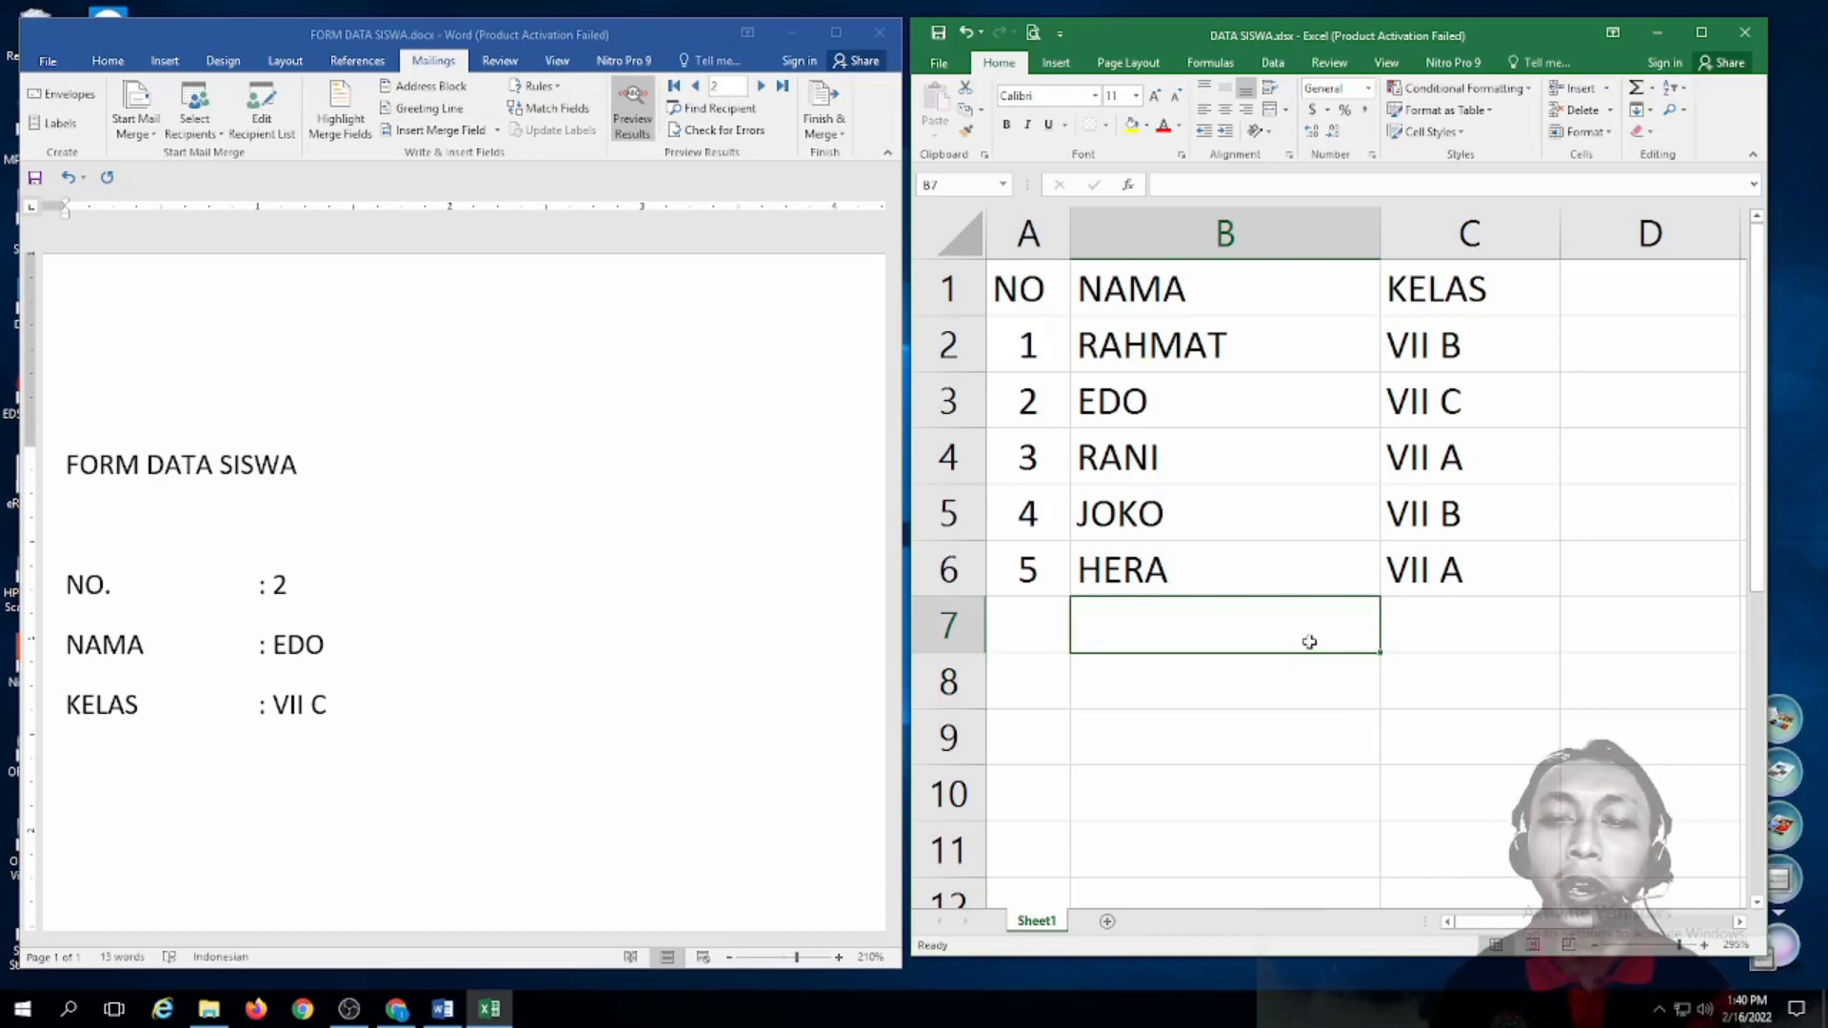